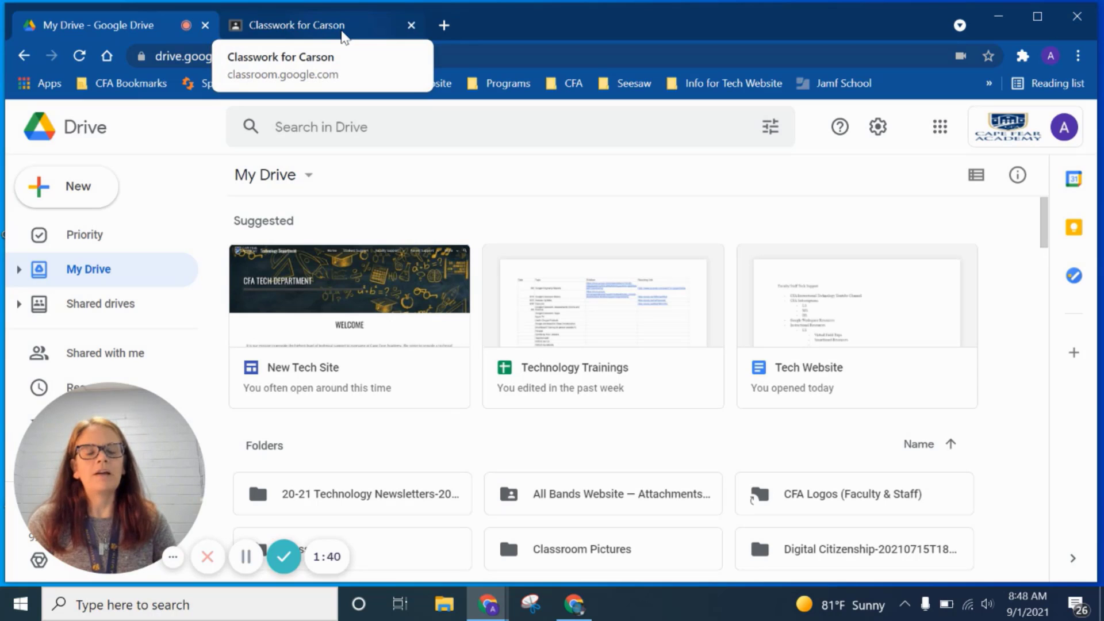
# Create a new blank Google Form from Drive
pyautogui.click(86, 198)
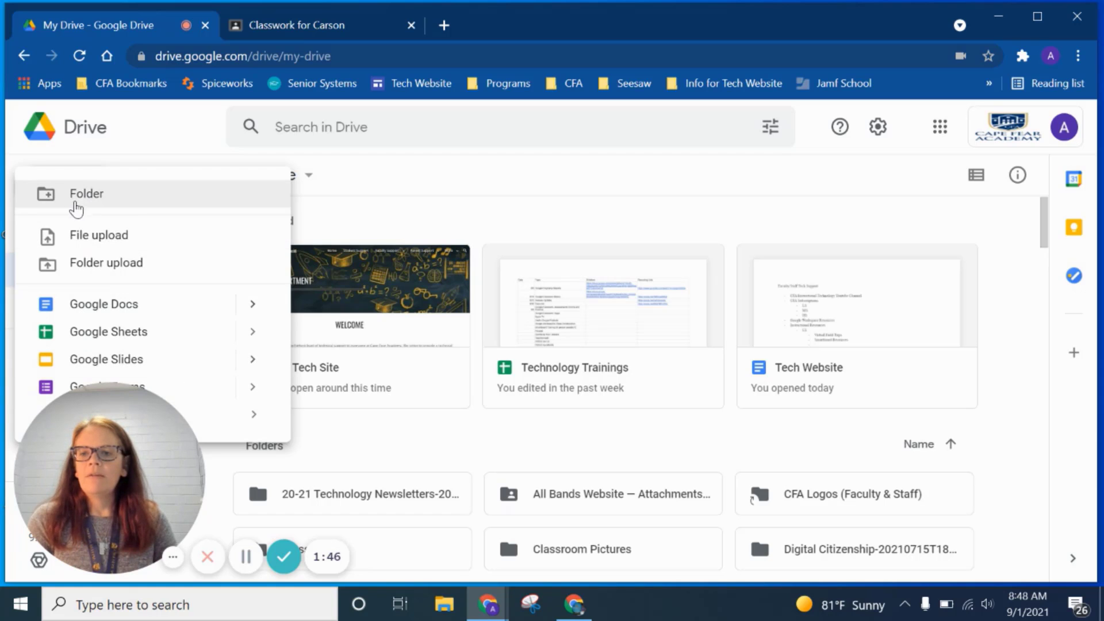
pyautogui.click(538, 227)
pyautogui.click(81, 200)
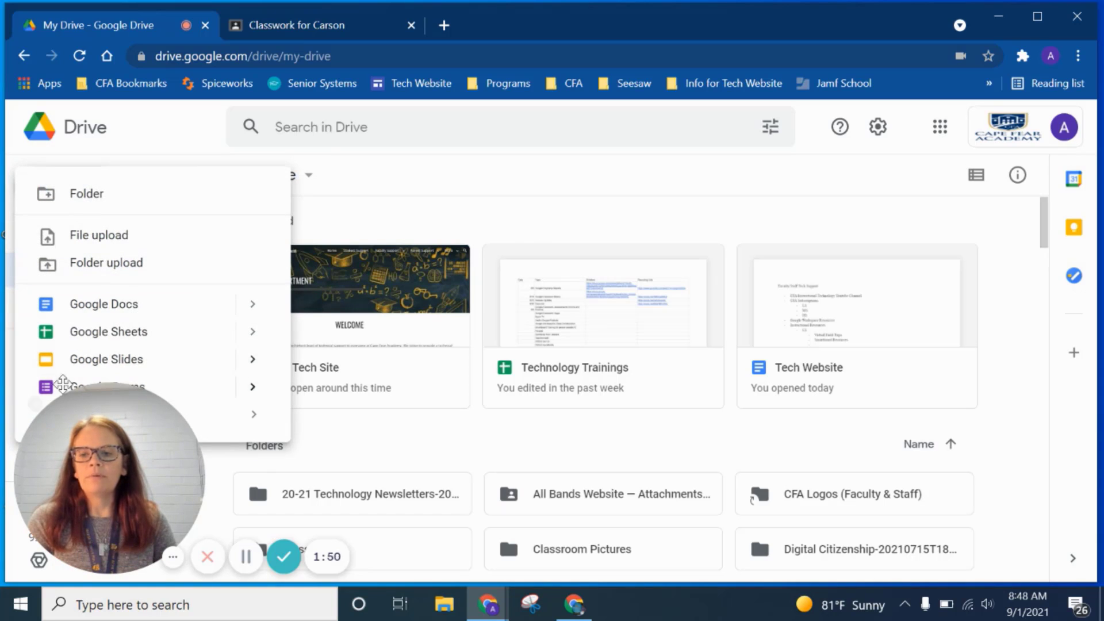
pyautogui.click(43, 386)
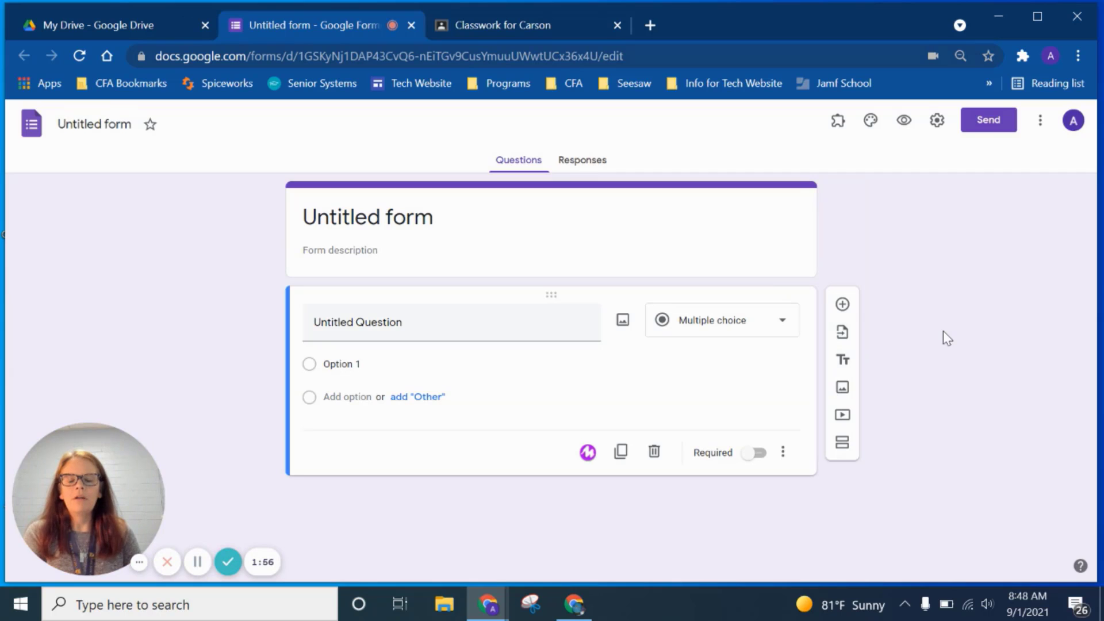
pyautogui.click(139, 561)
# Name the form "Social Studies Assignment" and apply the same name as its heading
pyautogui.click(105, 124)
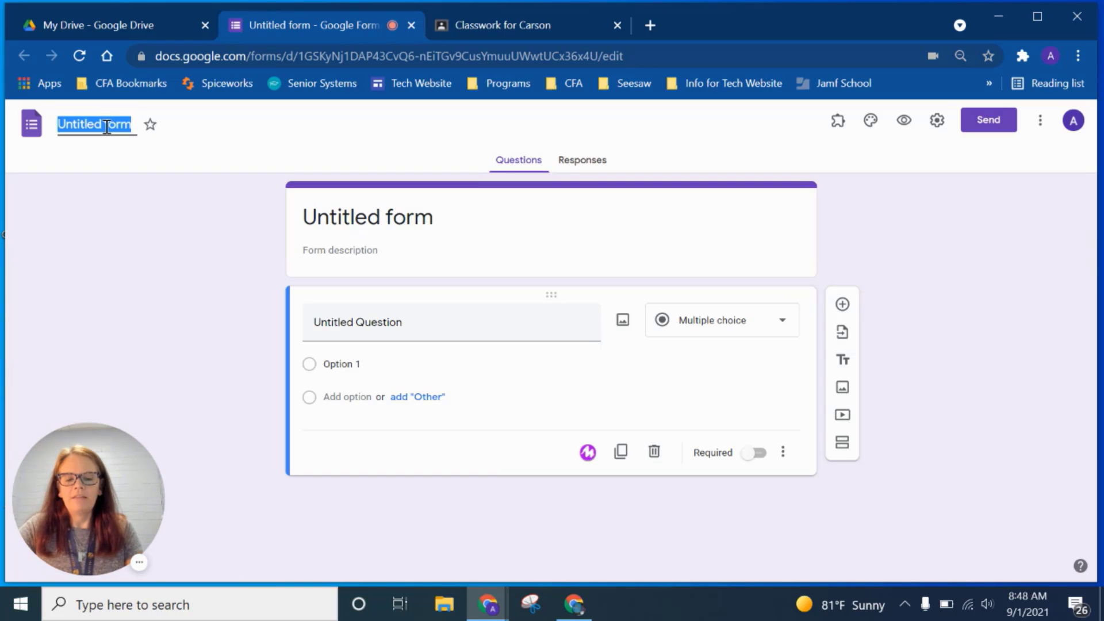
pyautogui.write('Soci')
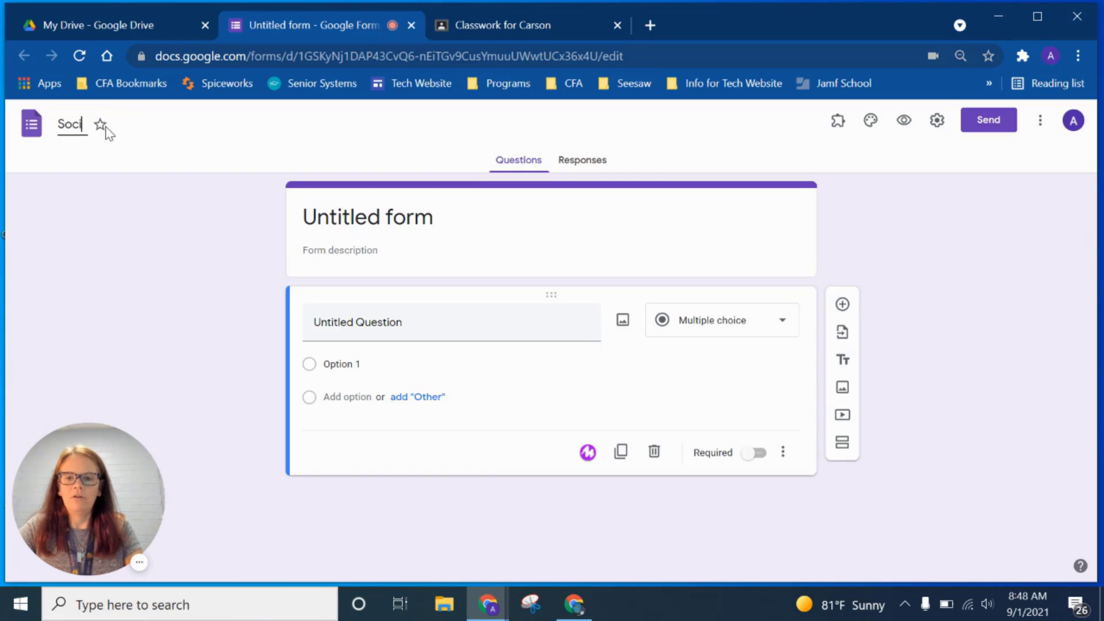
pyautogui.write('al Studies ')
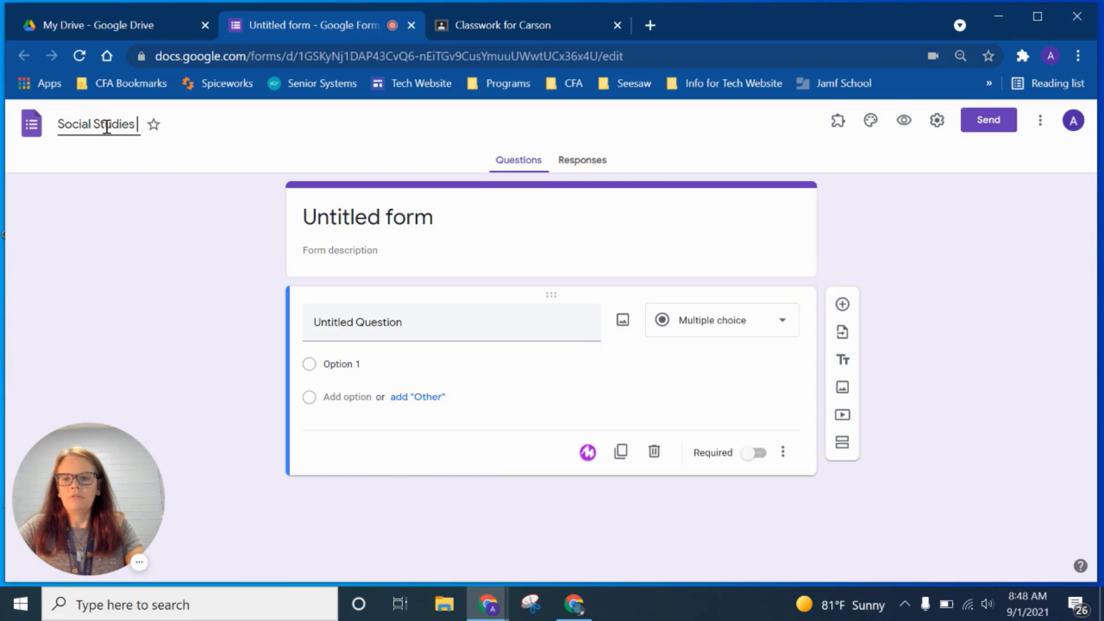
pyautogui.write('Assignment')
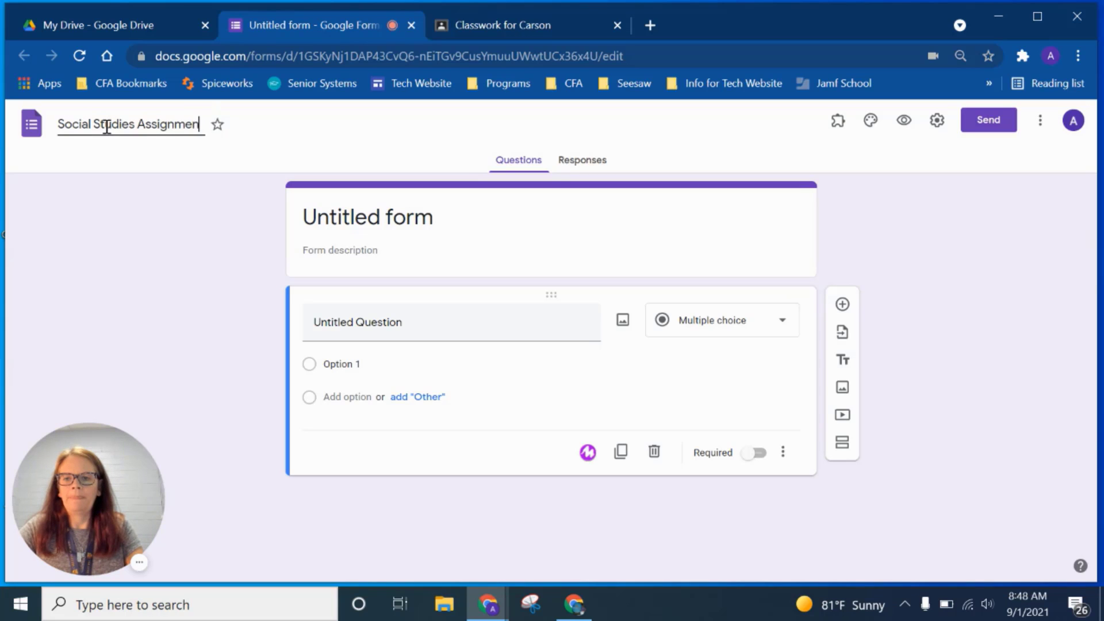
pyautogui.click(393, 221)
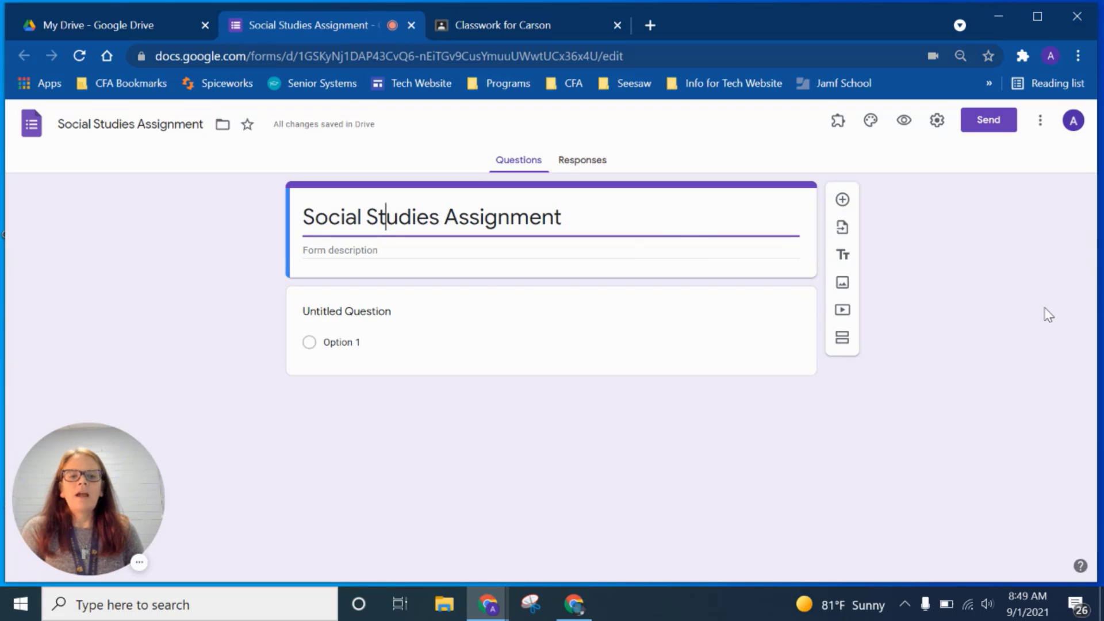
# Examine the question types available for the untitled question
pyautogui.click(649, 314)
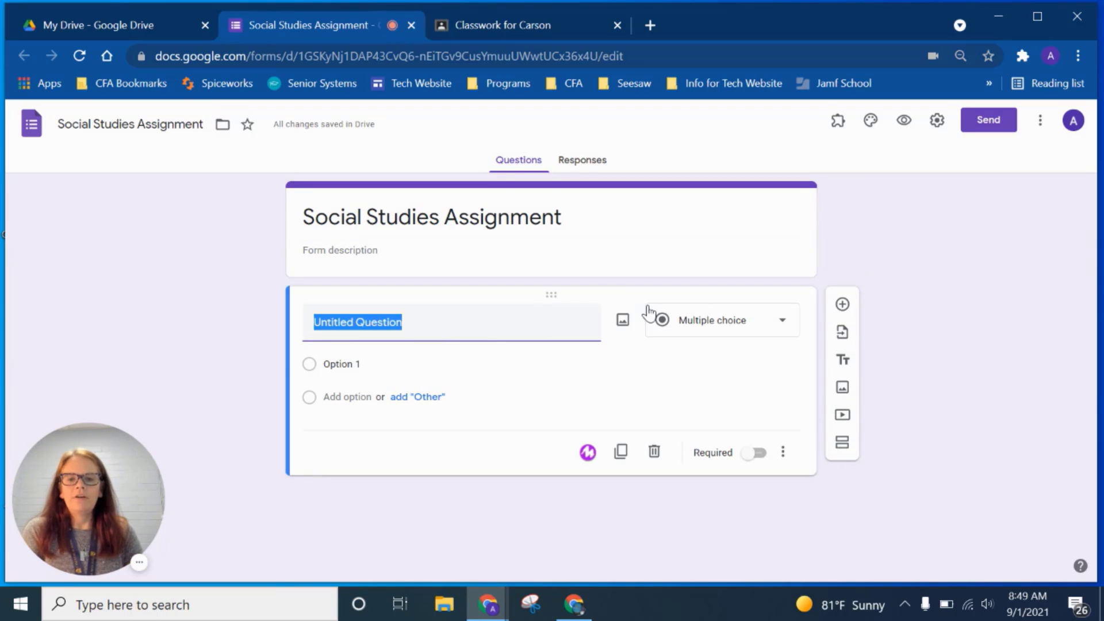
pyautogui.click(798, 328)
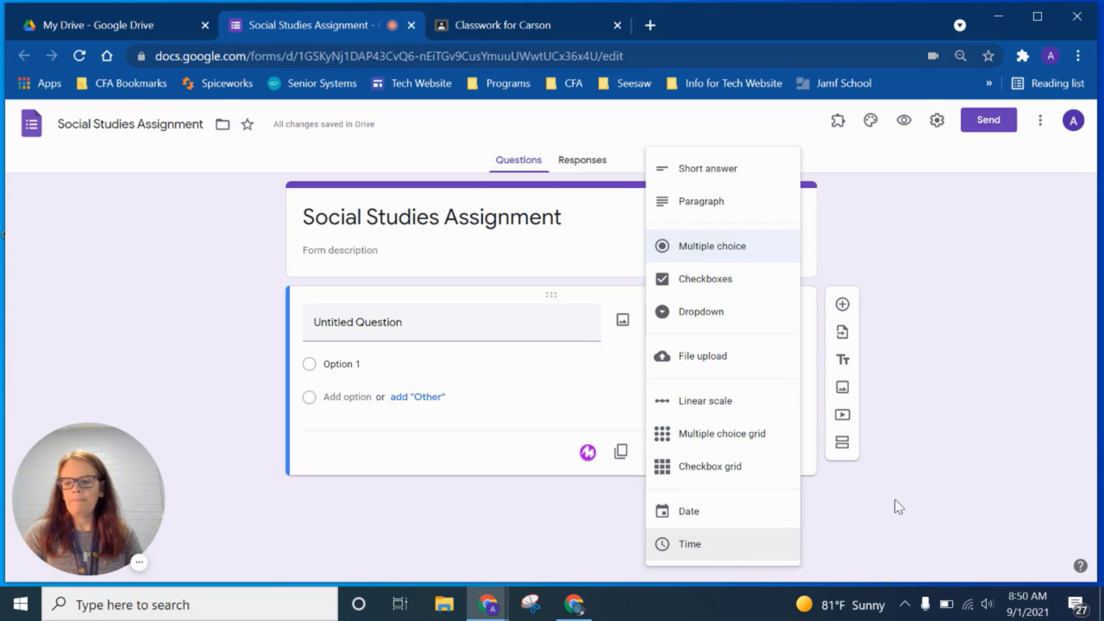
pyautogui.click(892, 464)
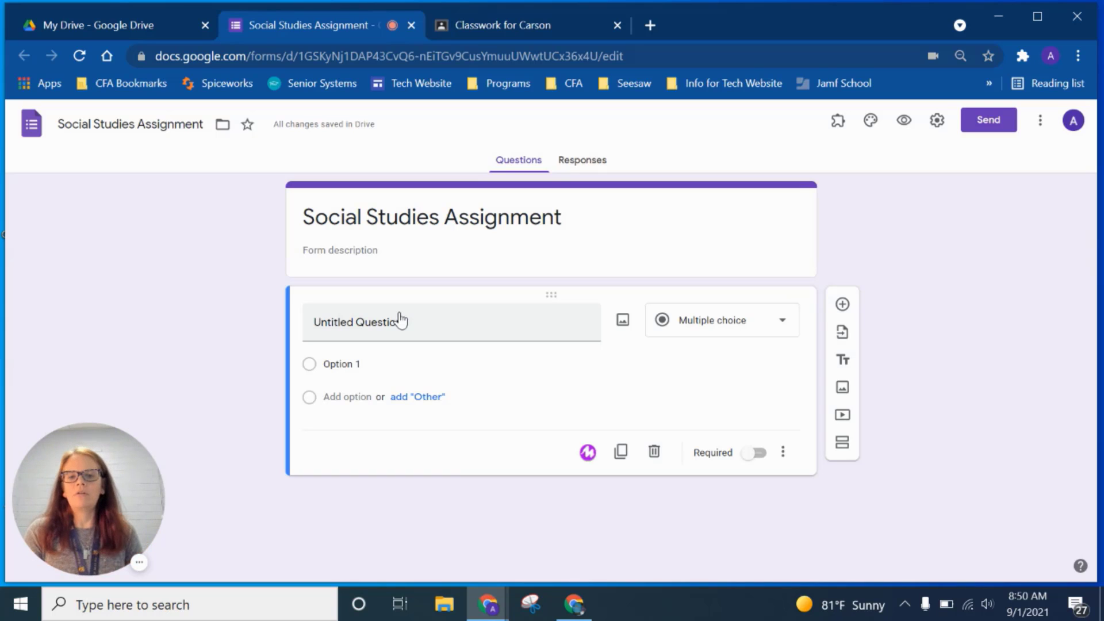
# Enter "Assessment on the past unit." as the form description
pyautogui.click(364, 254)
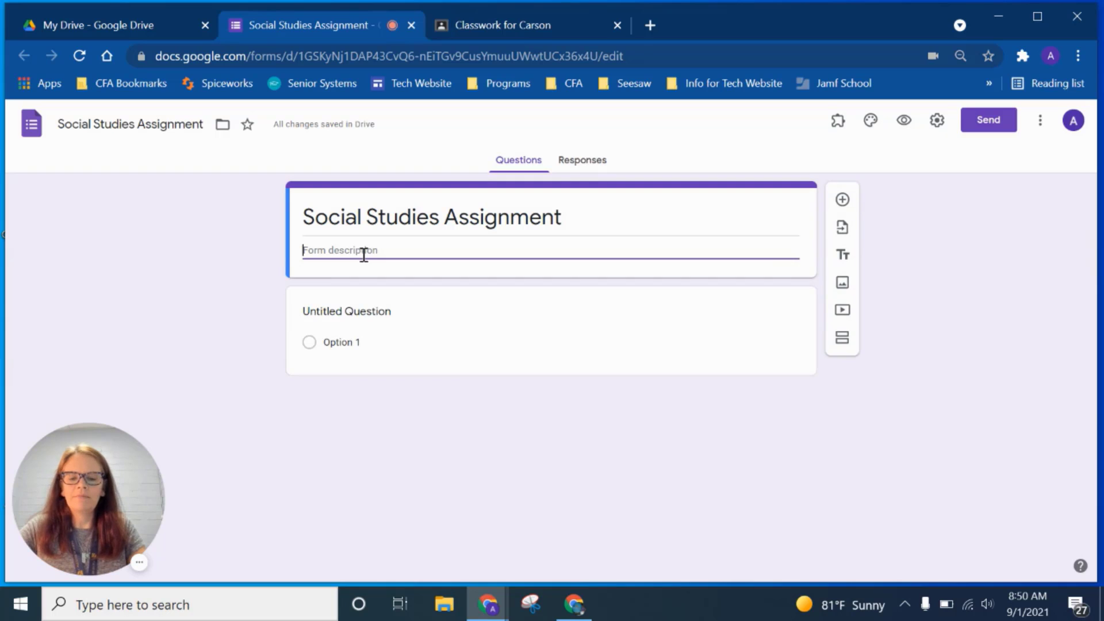
pyautogui.write('Asse')
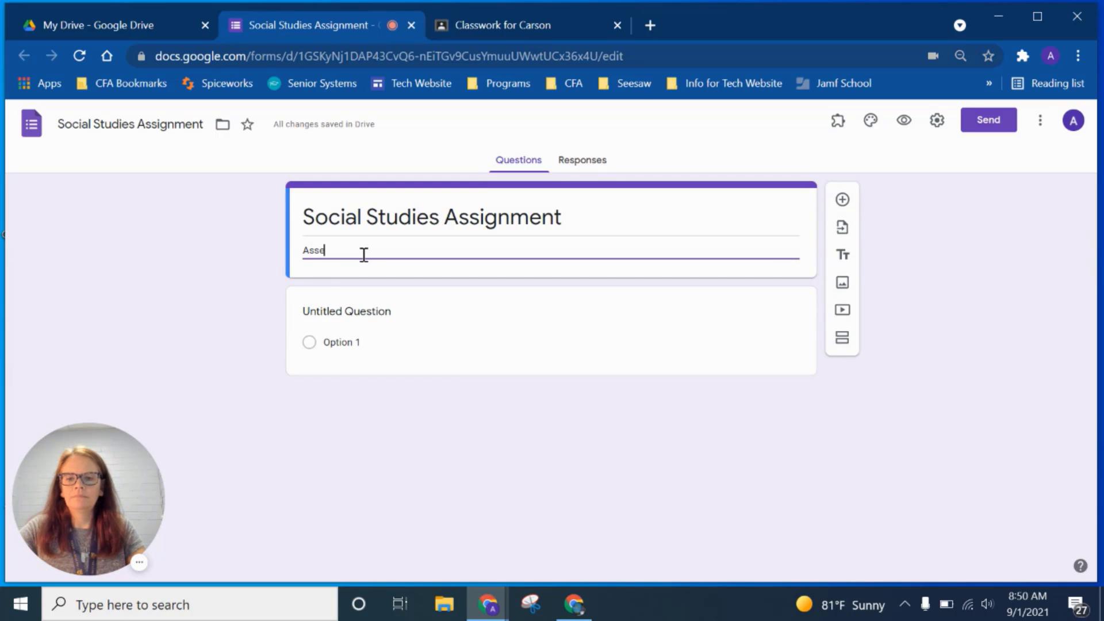
pyautogui.write('ssment on th')
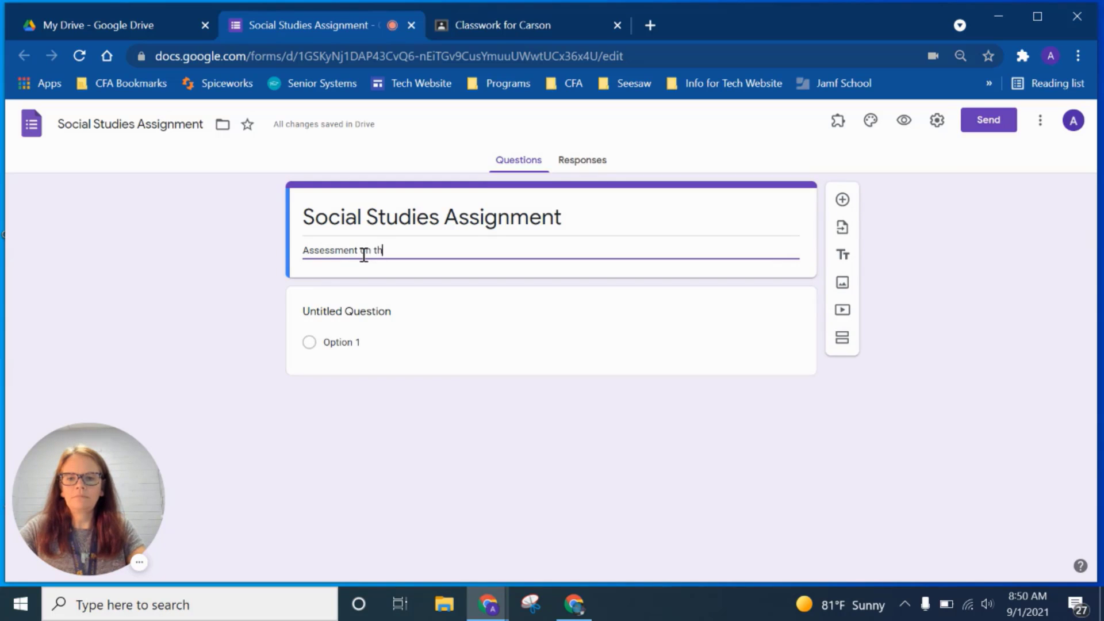
pyautogui.write('e past unit.')
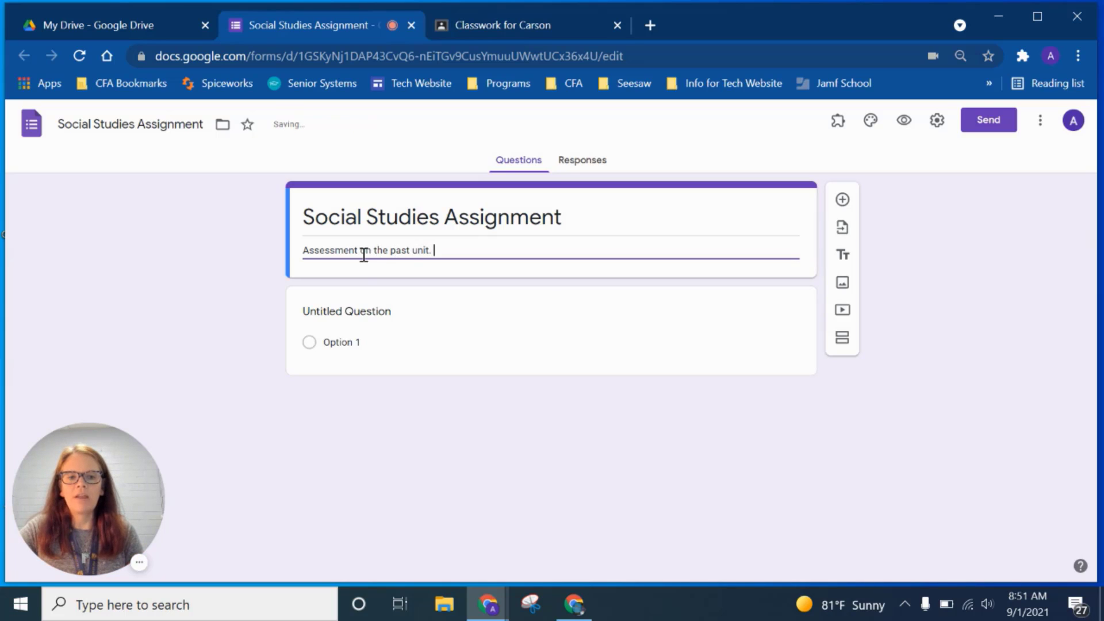
# Replace the untitled question's text with "What is the capital of the United States?"
pyautogui.click(418, 330)
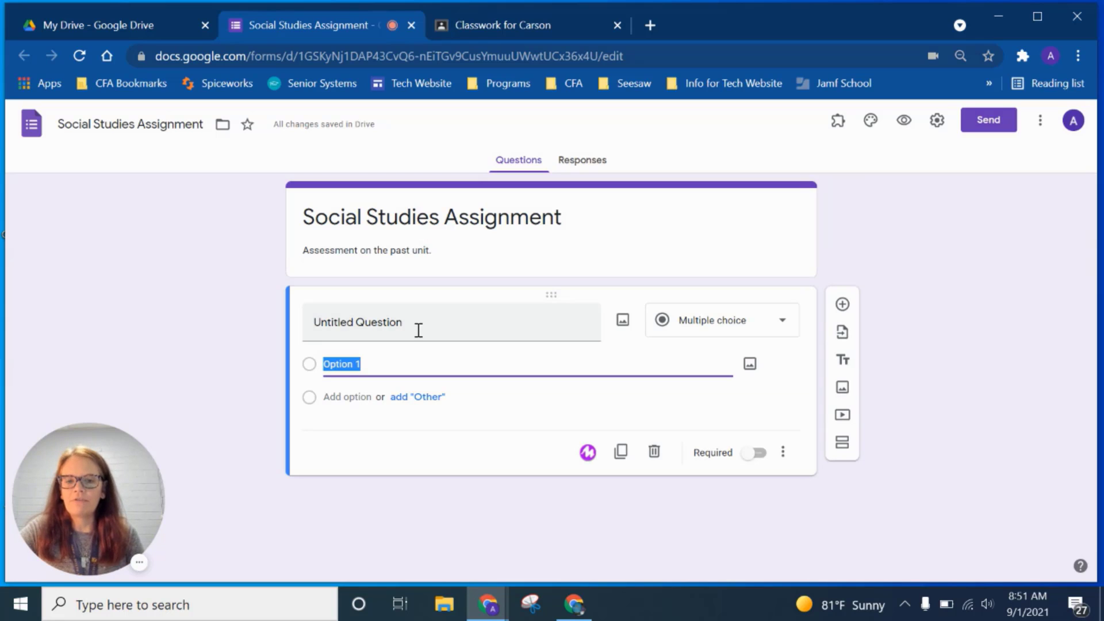
pyautogui.click(417, 320)
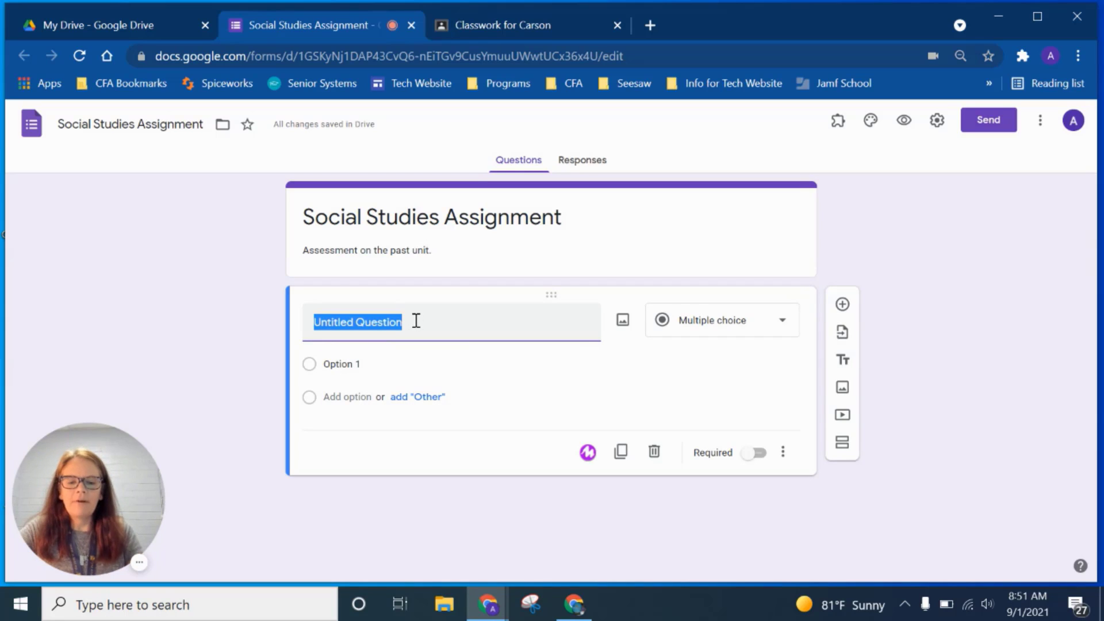
pyautogui.write('Wh')
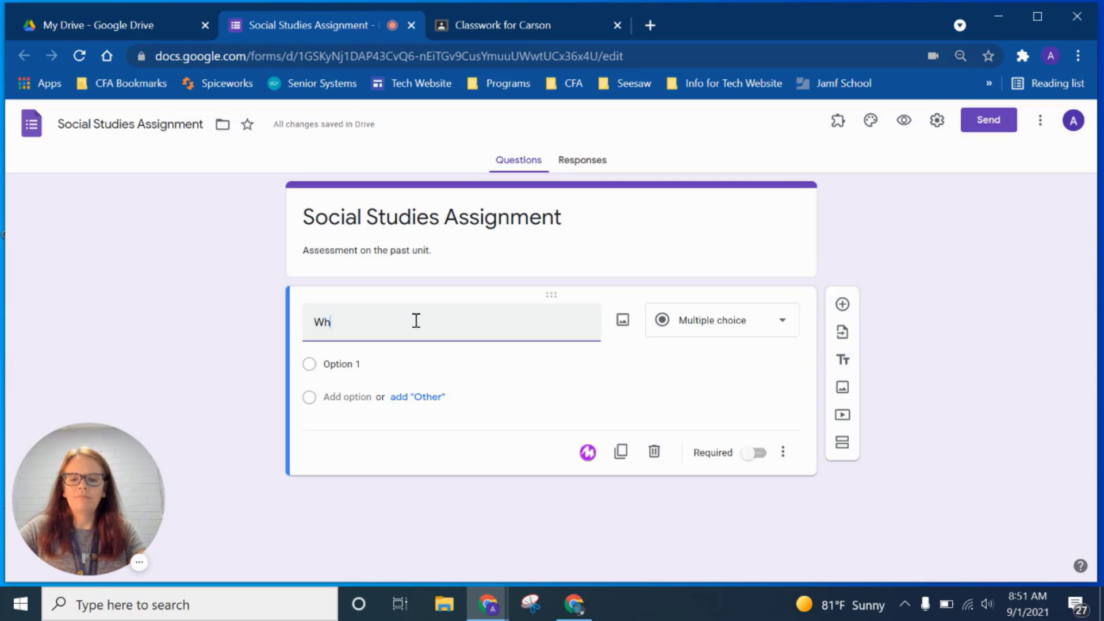
pyautogui.write('at is the capi')
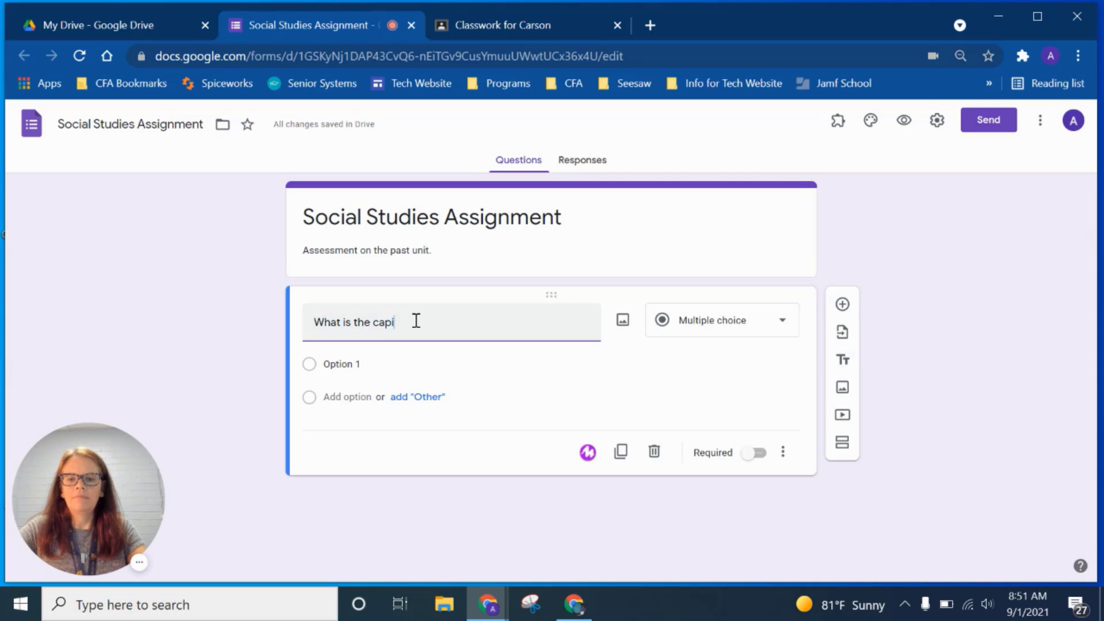
pyautogui.write('tal of the ')
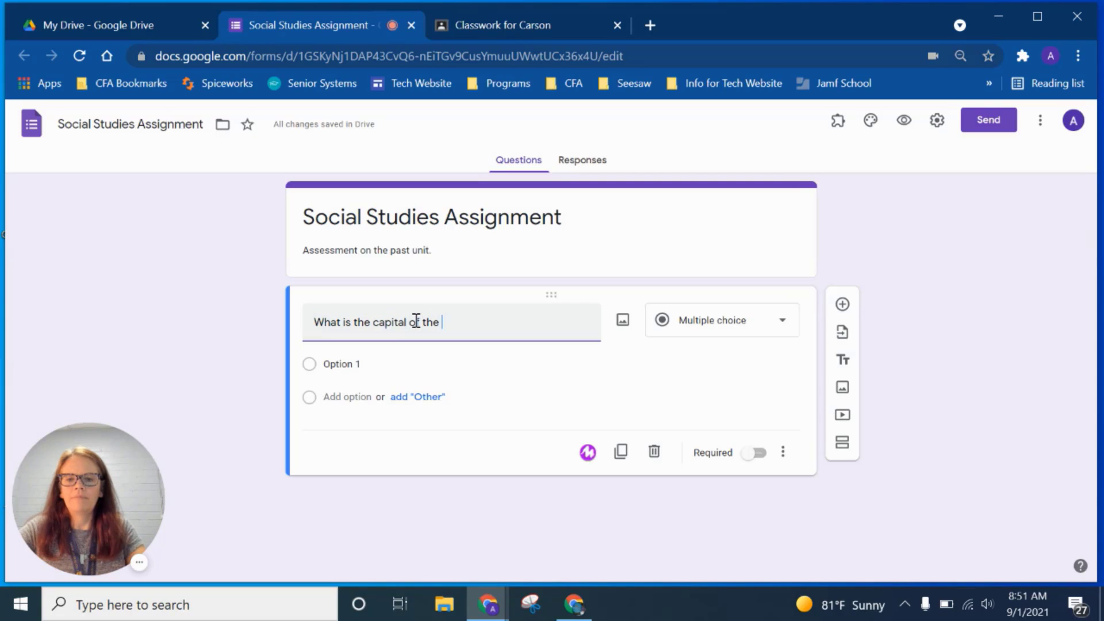
pyautogui.write('United States?')
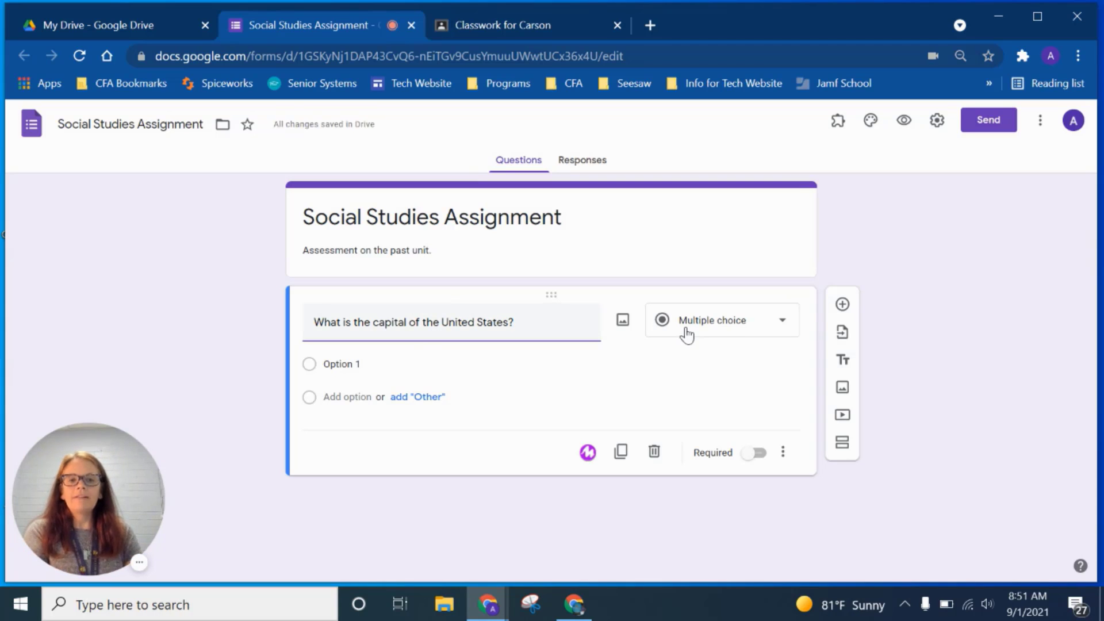
# Try the Short answer type for the capital question and return it to Multiple choice
pyautogui.click(783, 321)
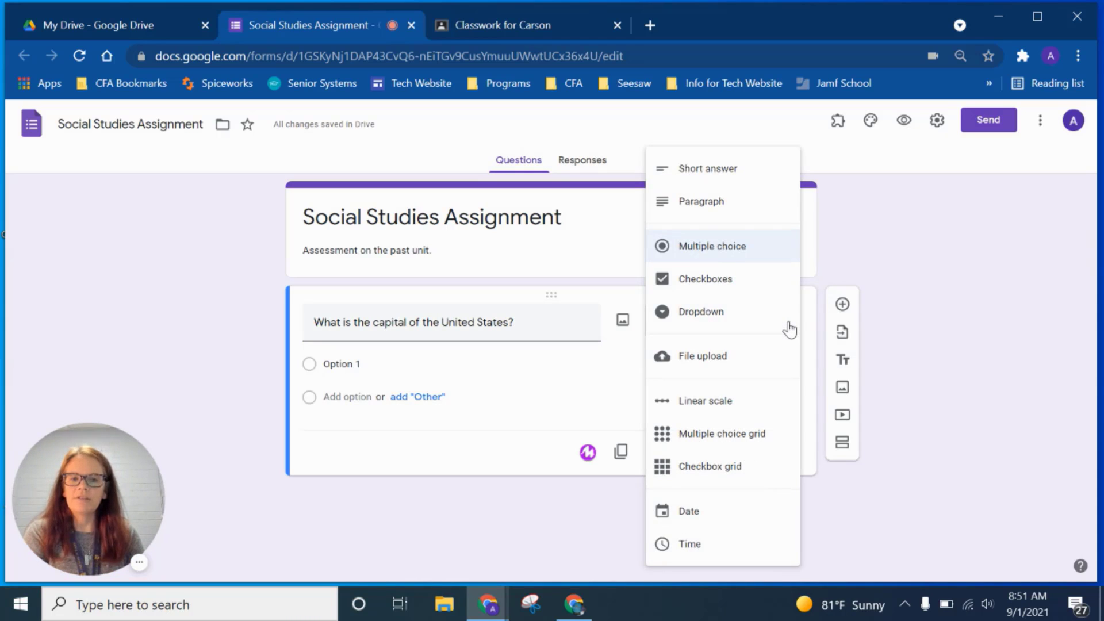
pyautogui.click(713, 167)
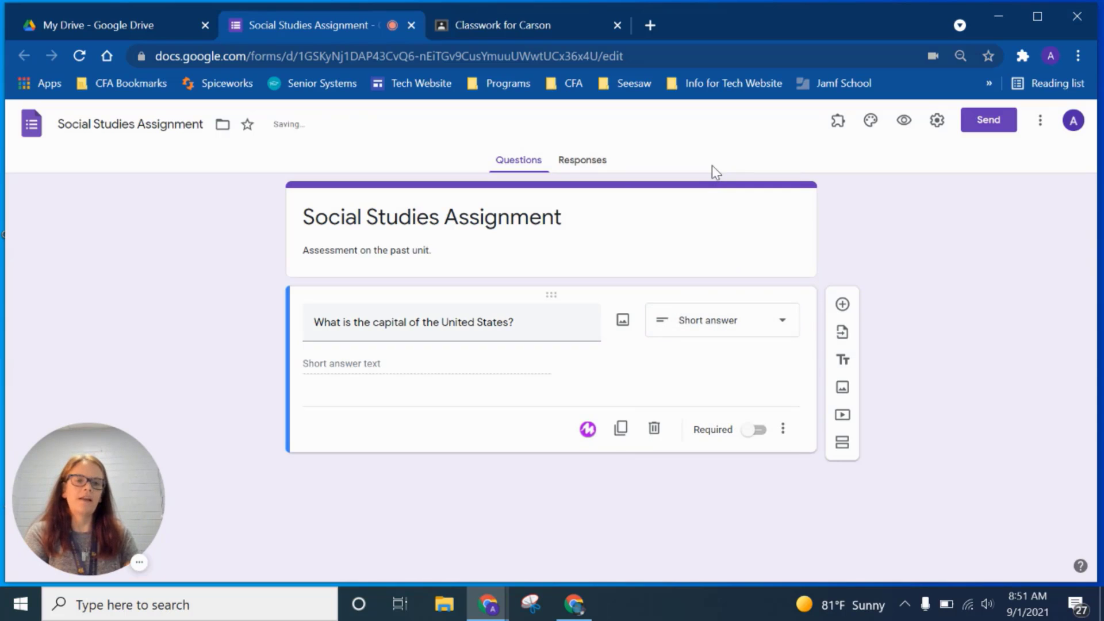
pyautogui.click(789, 322)
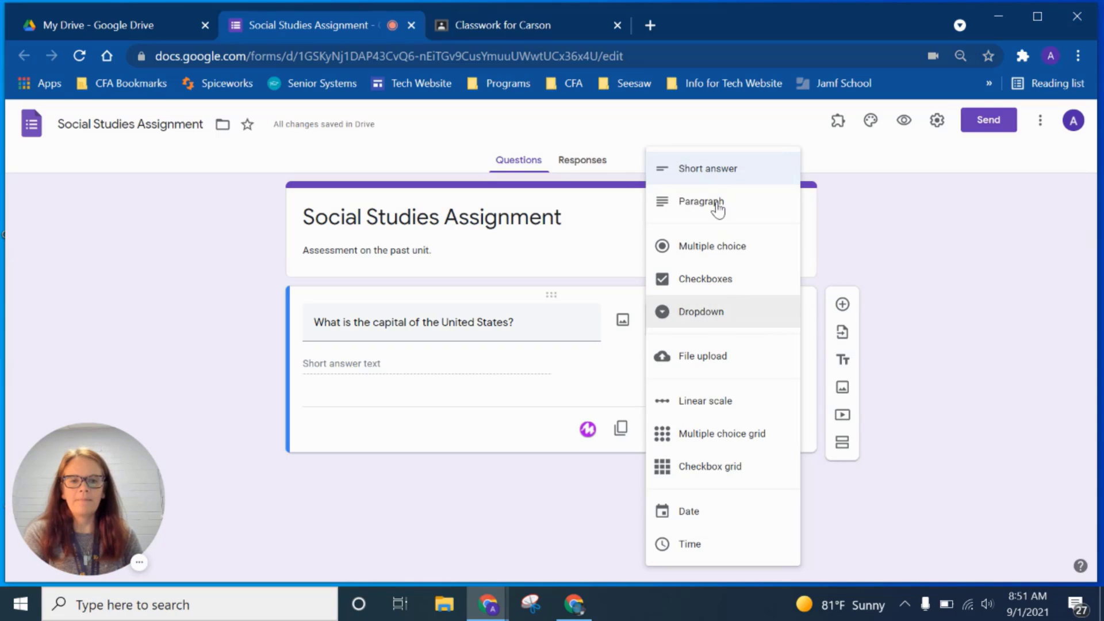
pyautogui.click(711, 259)
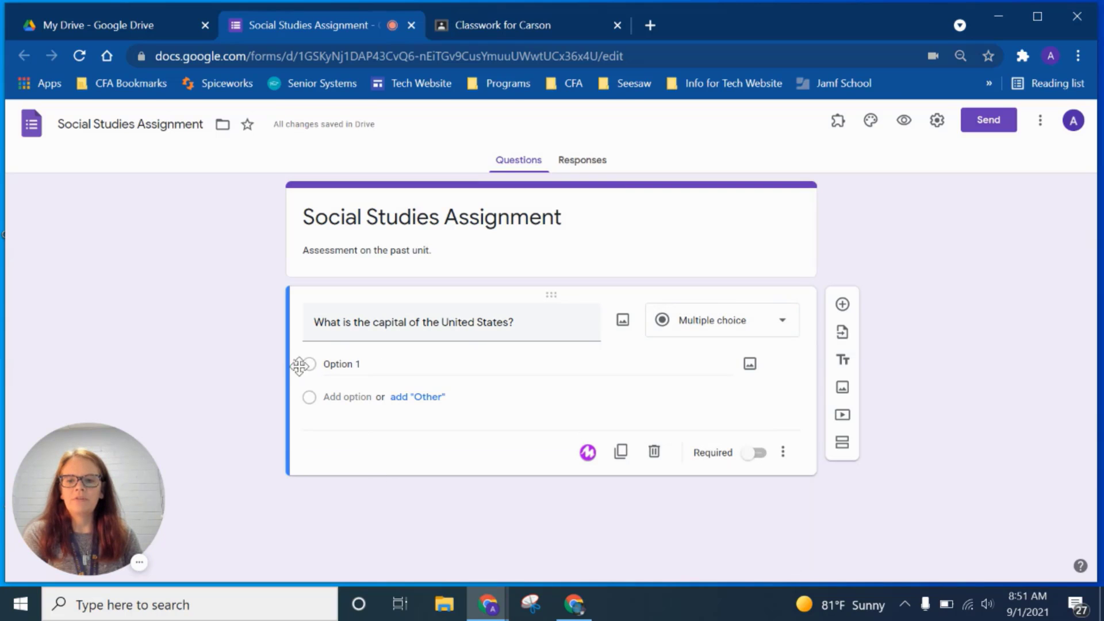
# Enter "Wilmington" and "Washington DC" as the first two answer options of the capital question
pyautogui.click(349, 364)
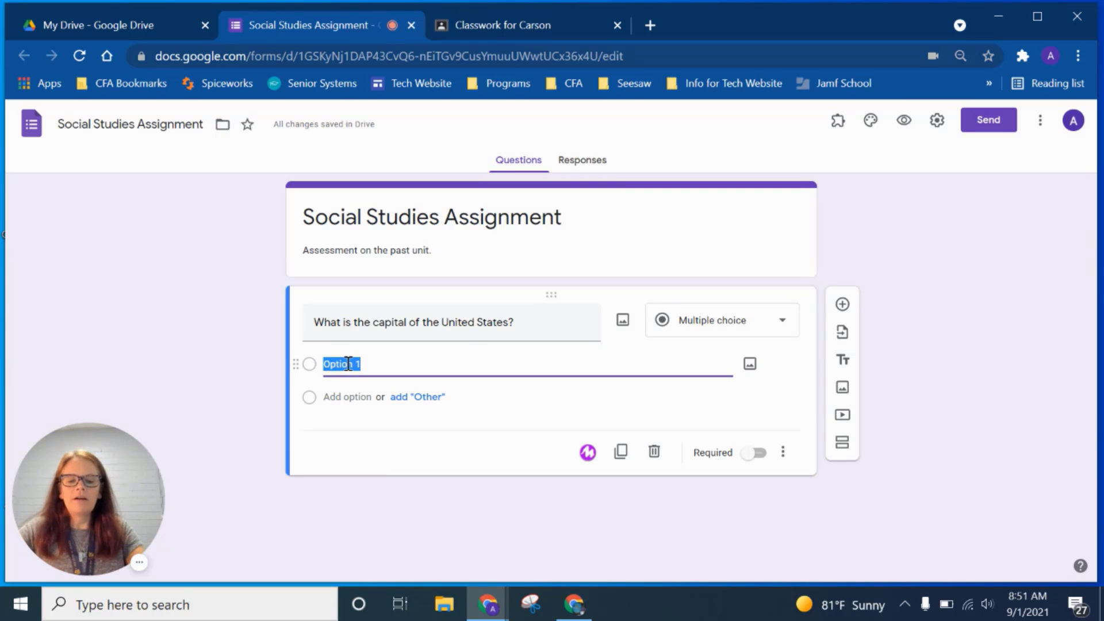
pyautogui.write('Wilmington')
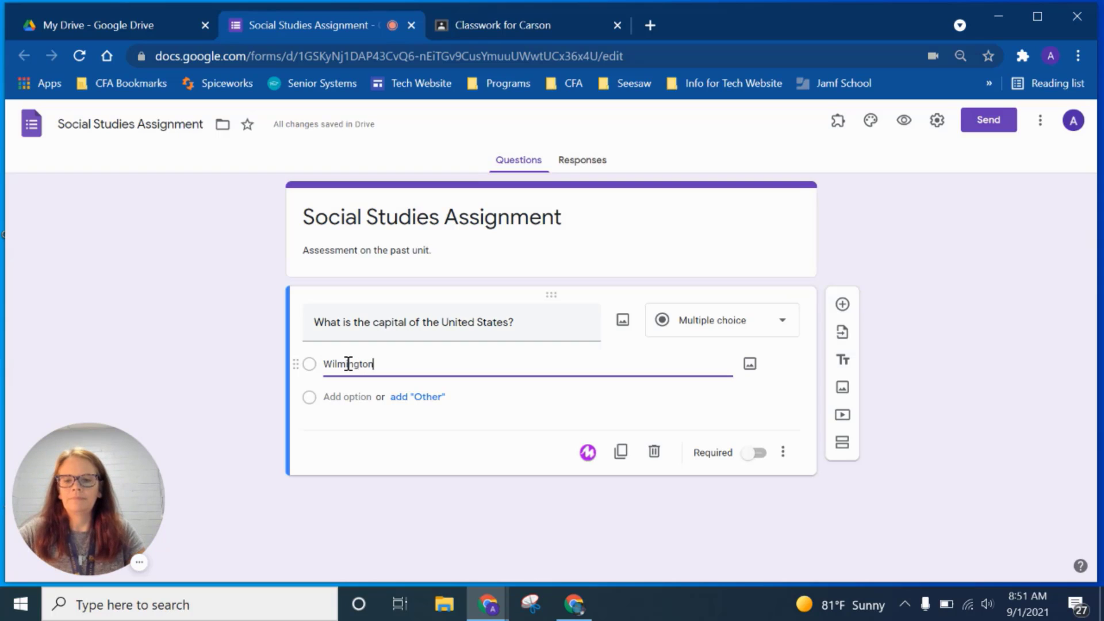
pyautogui.click(352, 397)
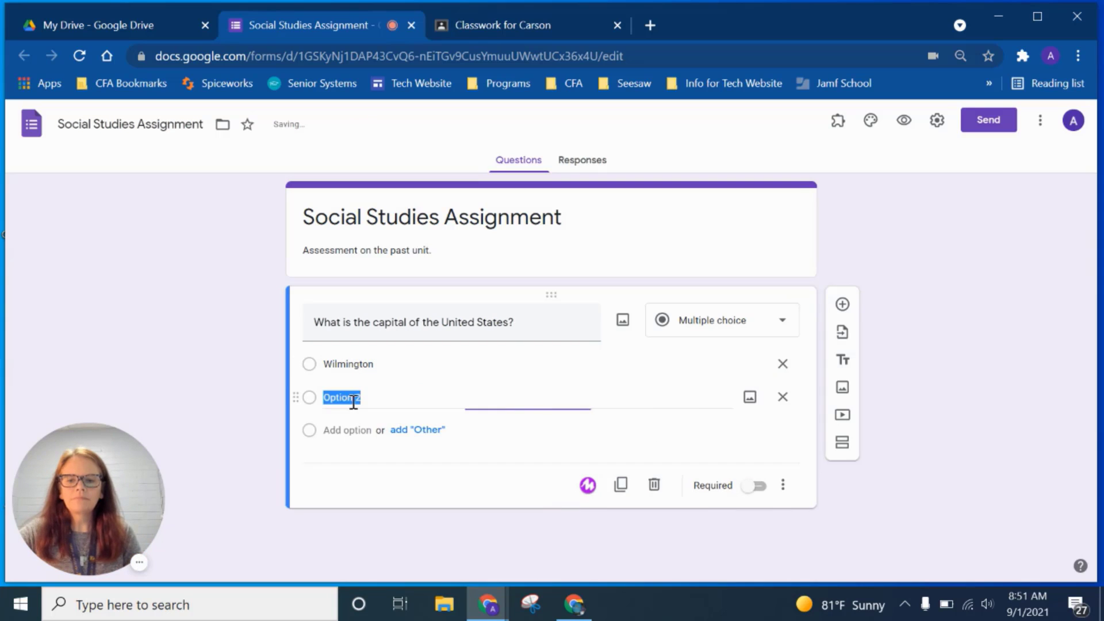
pyautogui.write('WASH')
pyautogui.press('BackSpace')
pyautogui.press('BackSpace')
pyautogui.press('BackSpace')
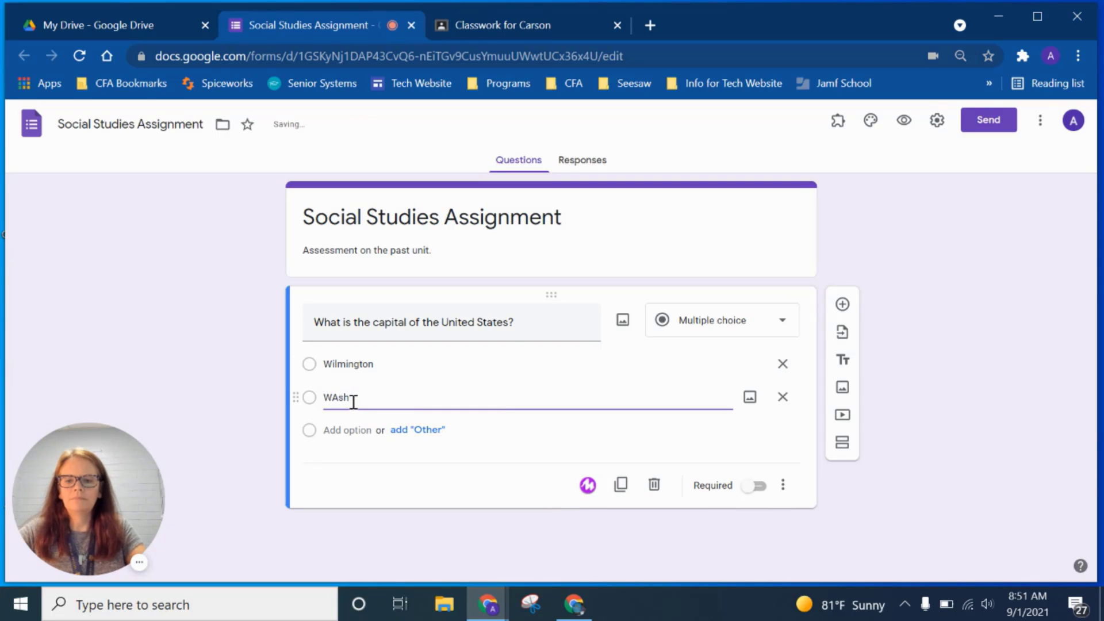
pyautogui.write('ashington')
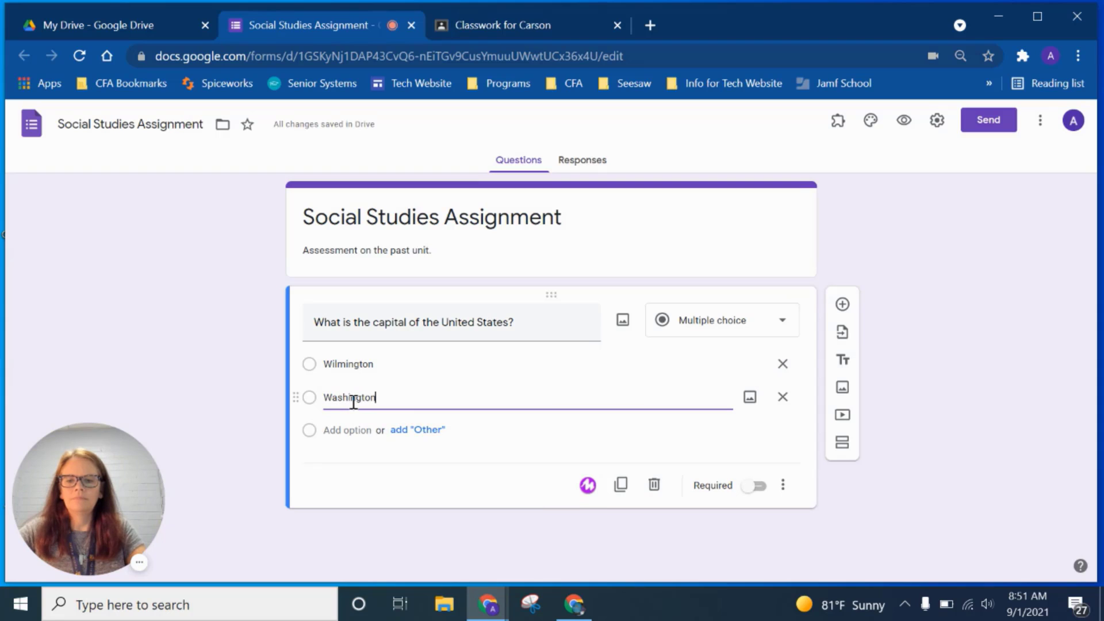
pyautogui.write(' DC')
pyautogui.press('BackSpace')
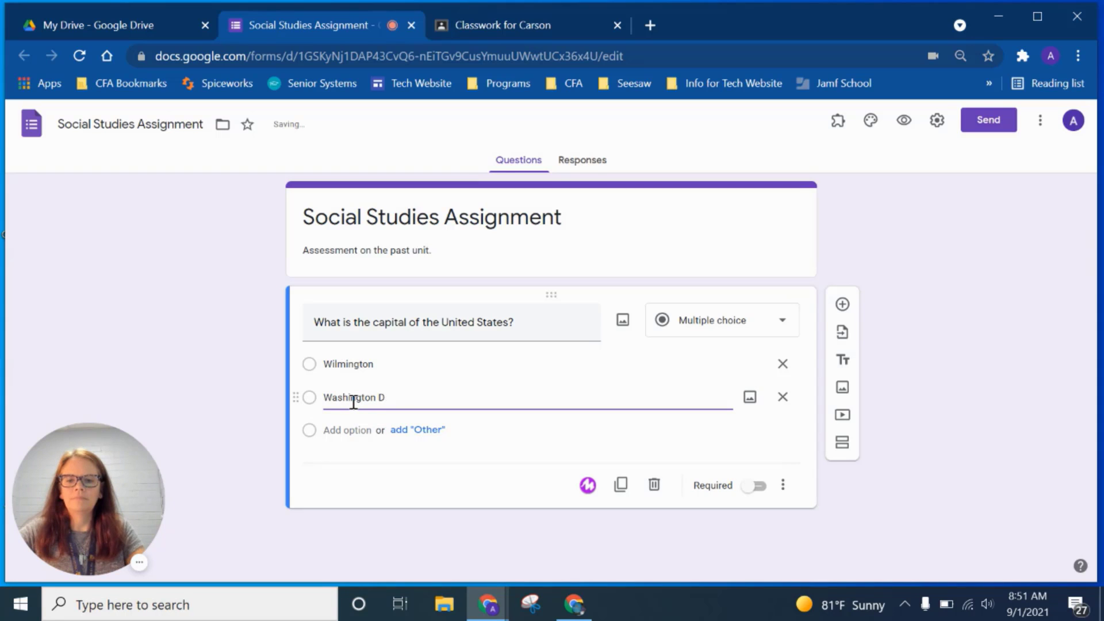
pyautogui.write('C')
# Add the answer options "San Diego" and "Arkansas" plus an "Other" choice to the capital question
pyautogui.click(350, 430)
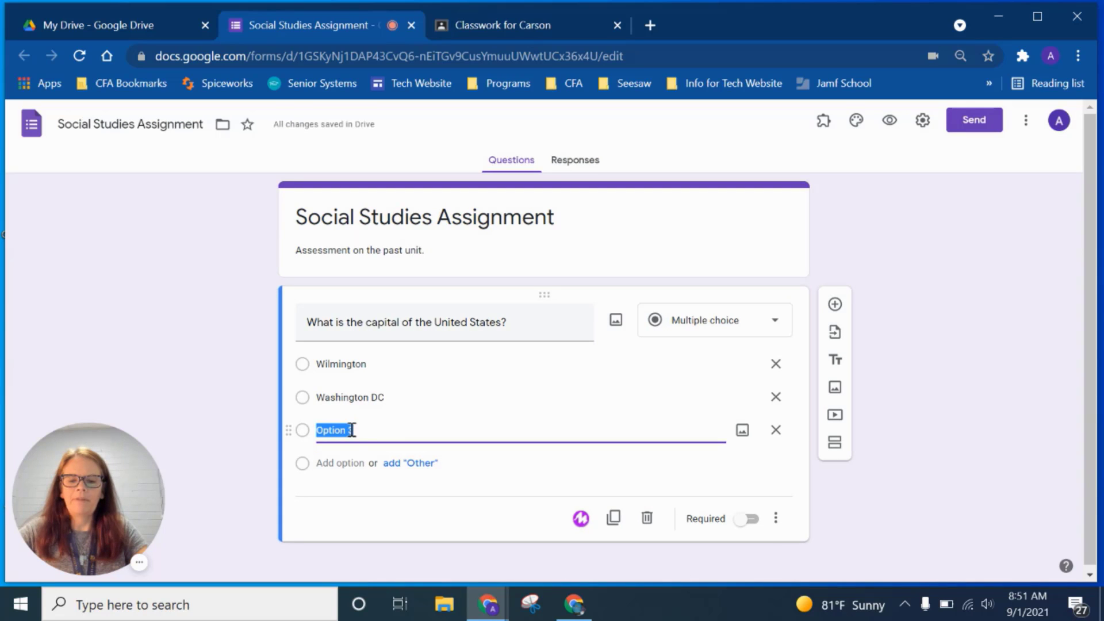
pyautogui.write('San Diego')
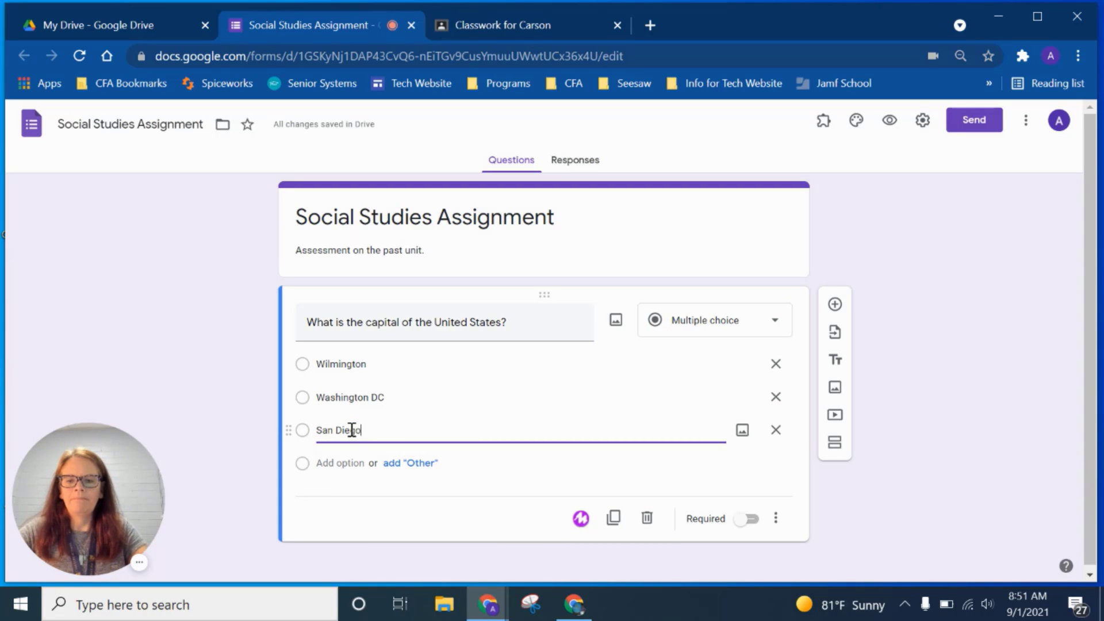
pyautogui.click(344, 463)
pyautogui.write('Arkansas')
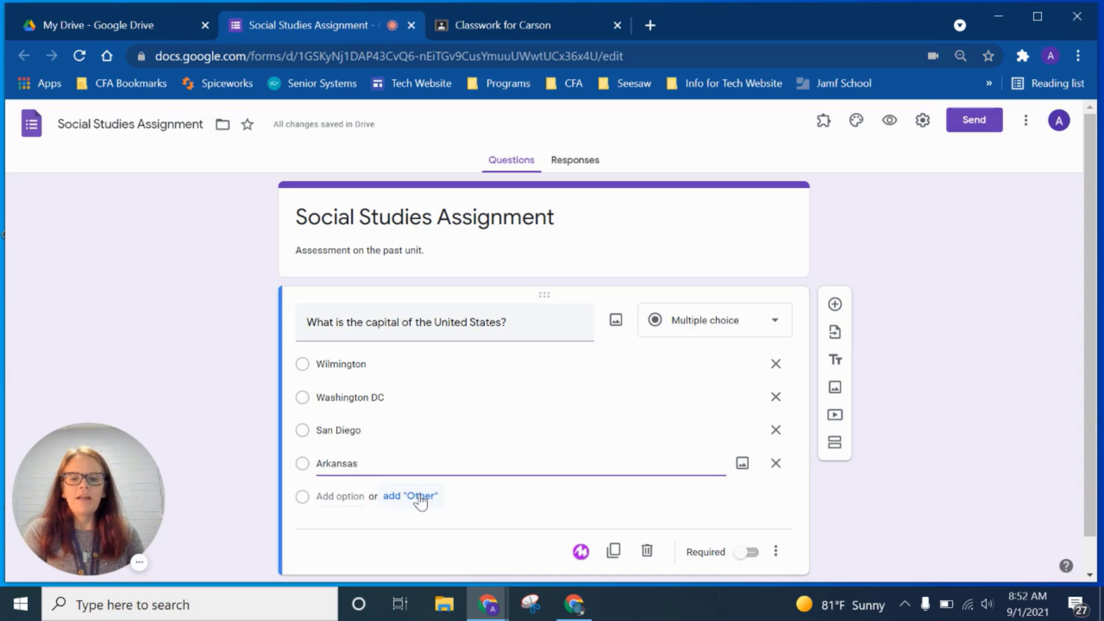
pyautogui.click(420, 498)
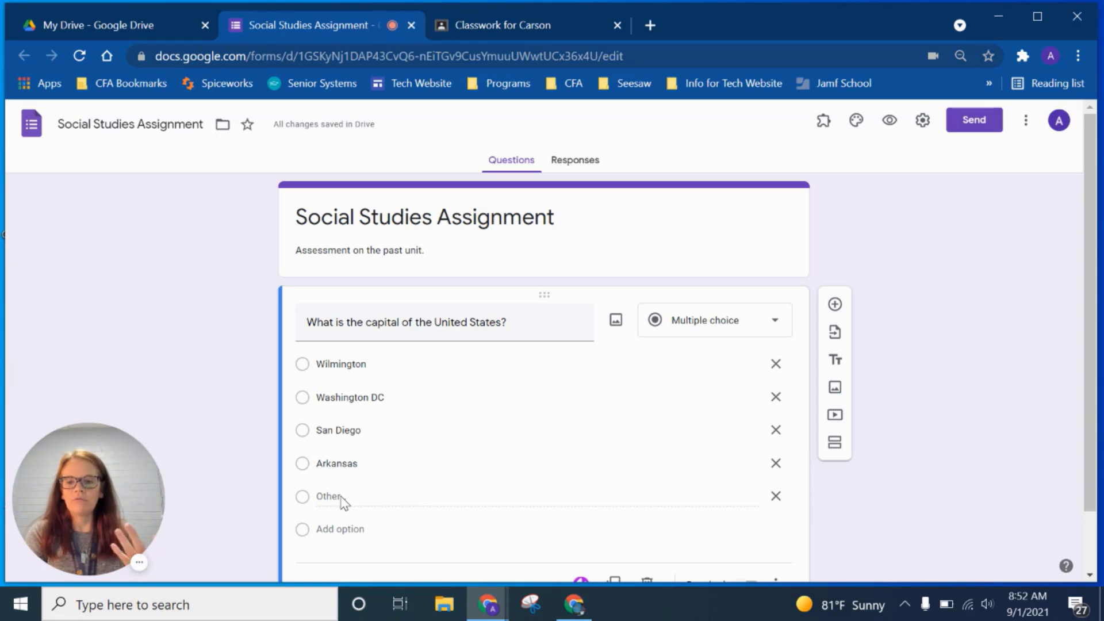
# Remove the "Other" choice from the capital question's answer options
pyautogui.click(777, 498)
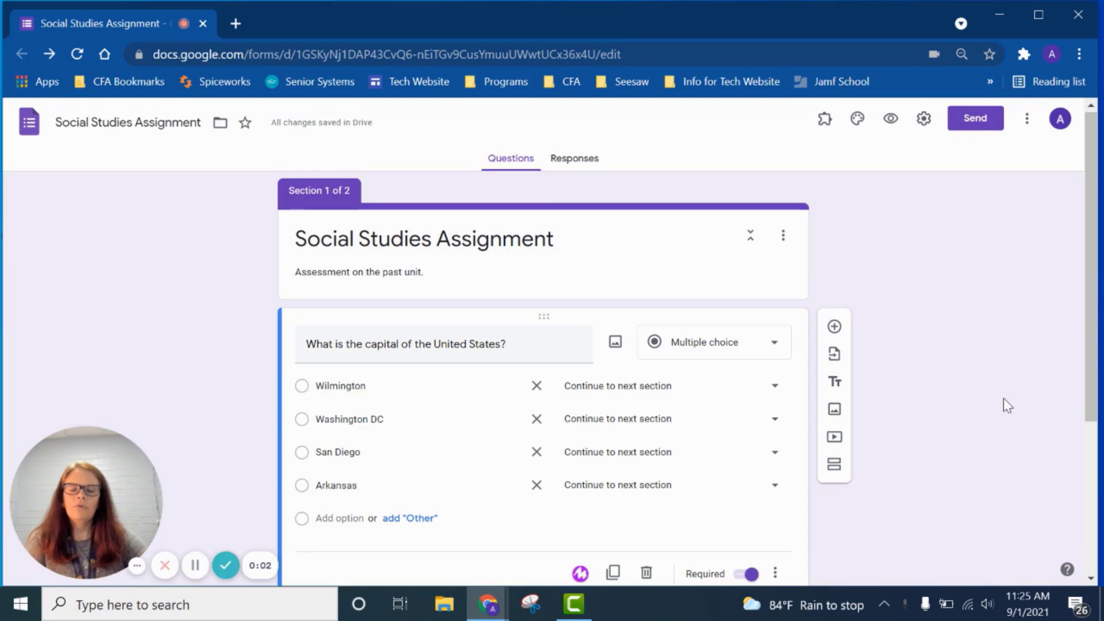
pyautogui.scroll(-2, 1003, 398)
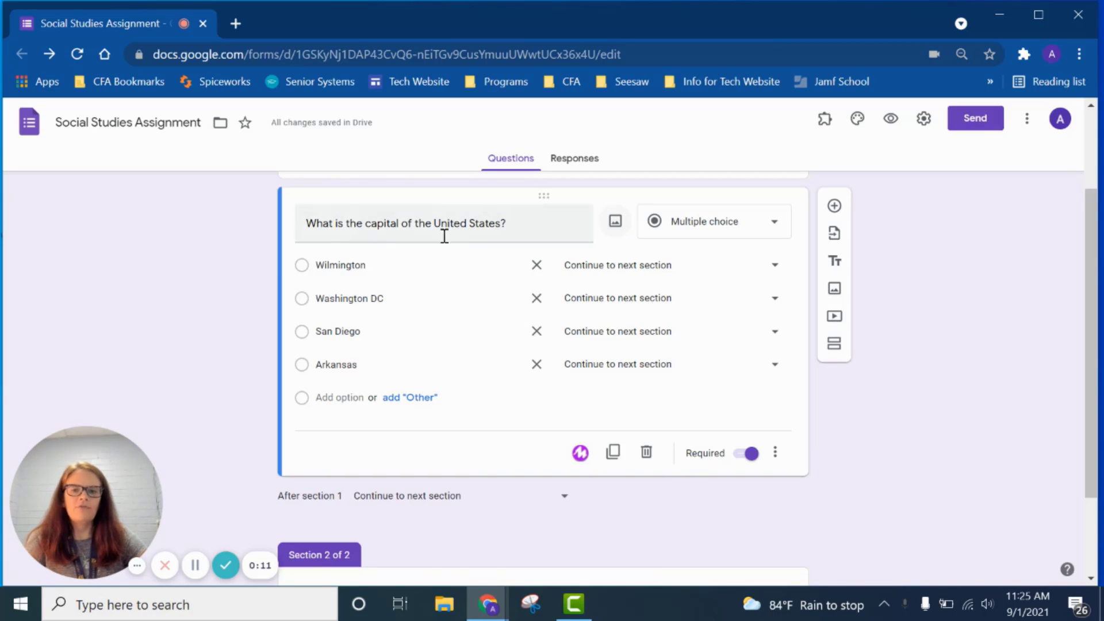
# Insert the first United States map from a Google image search for "united states" into the capital question
pyautogui.click(615, 224)
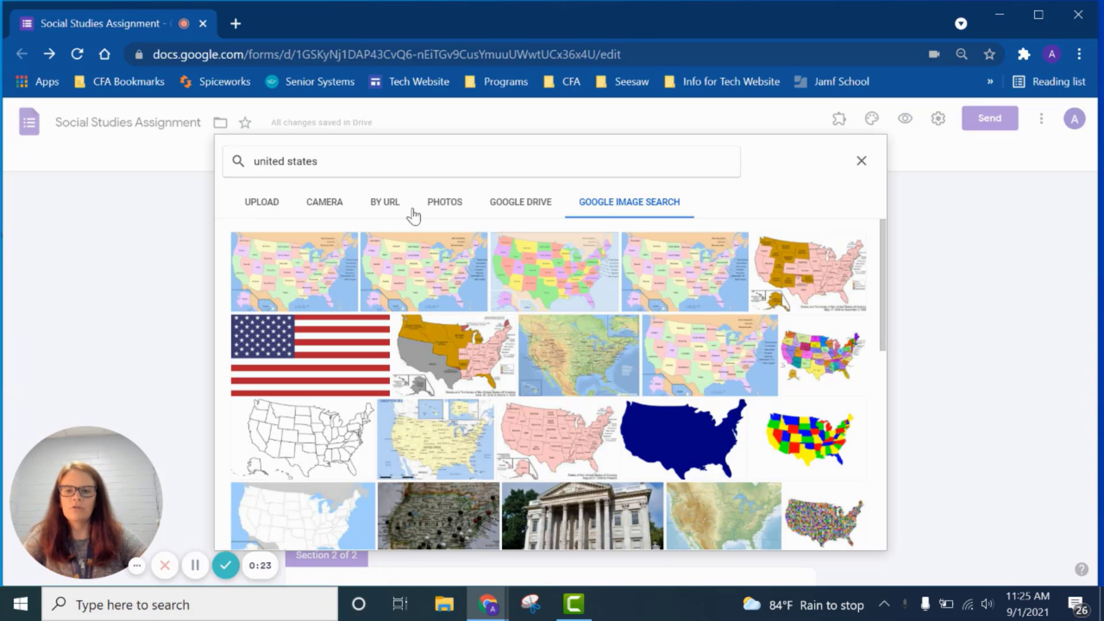
pyautogui.click(286, 300)
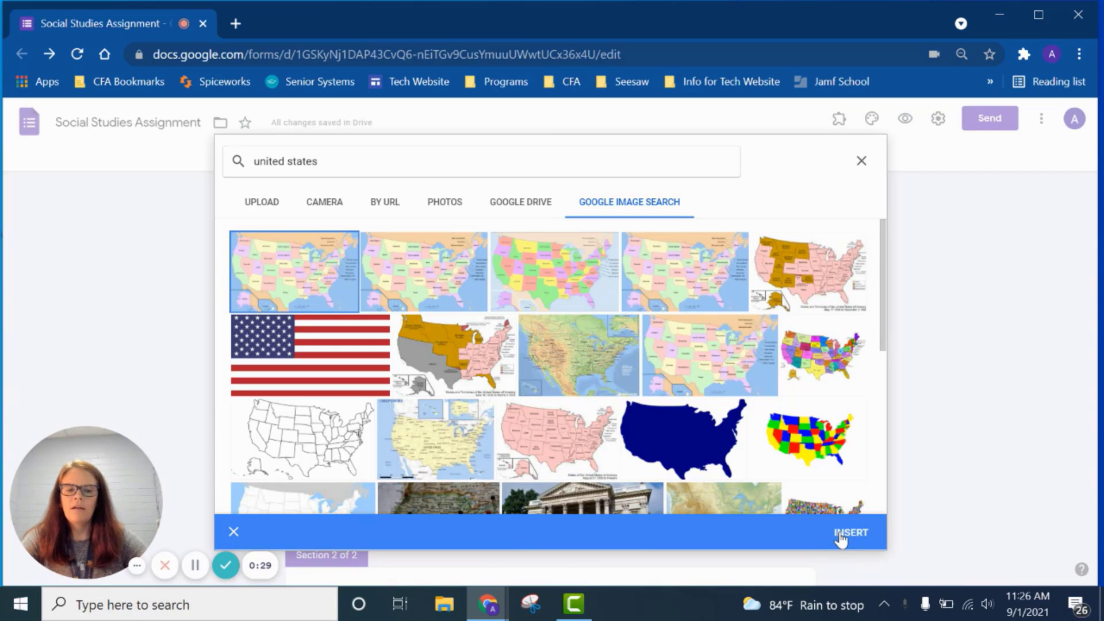
pyautogui.click(840, 534)
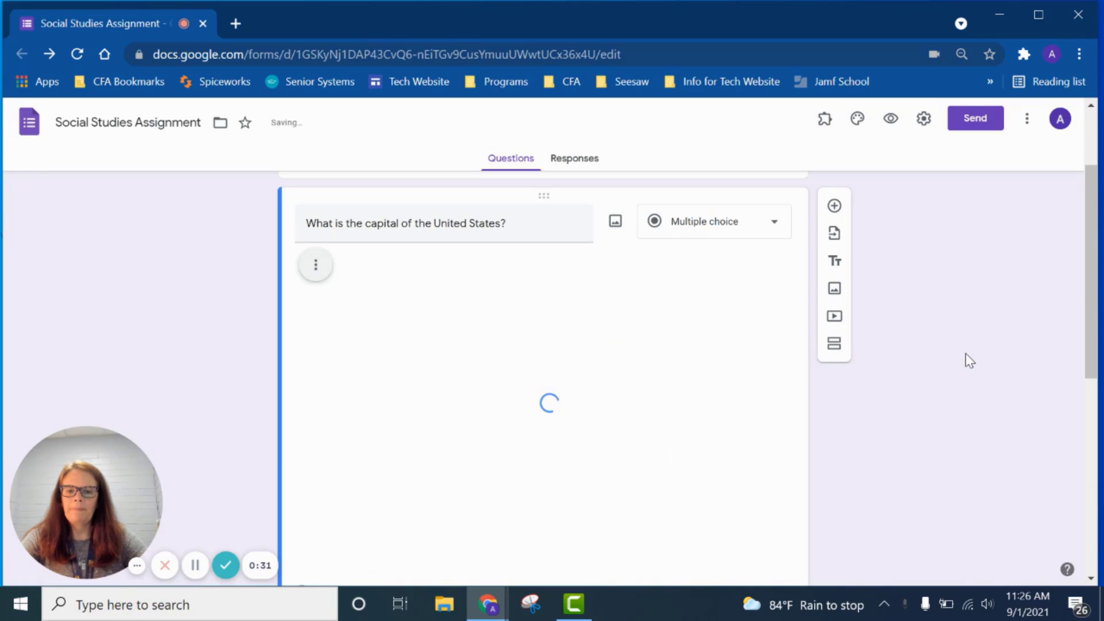
pyautogui.scroll(-4, 964, 353)
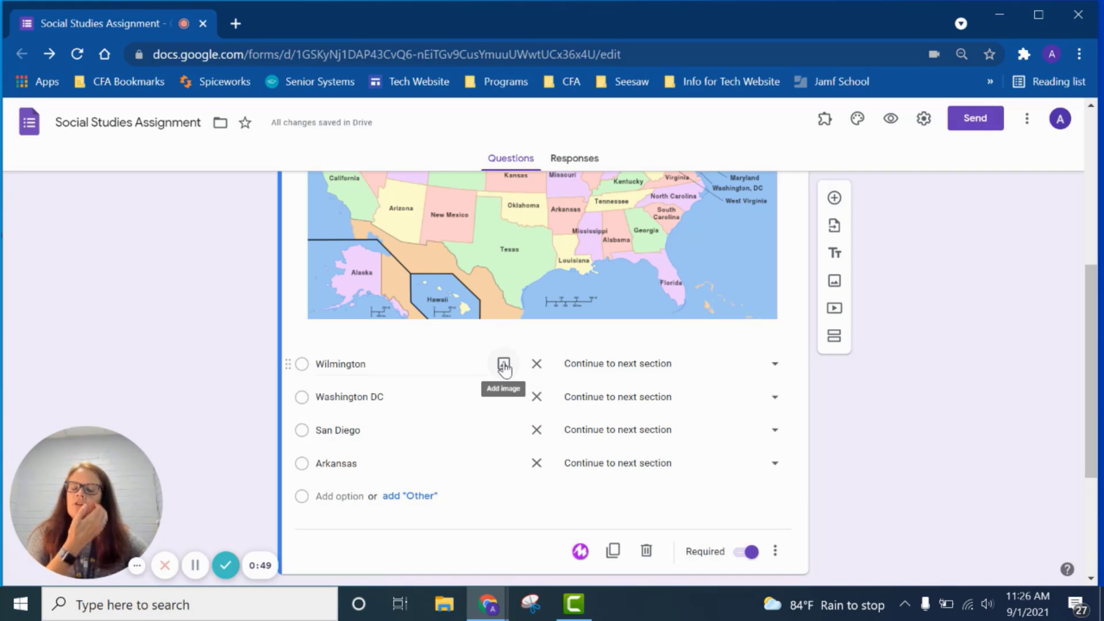
pyautogui.scroll(4, 486, 247)
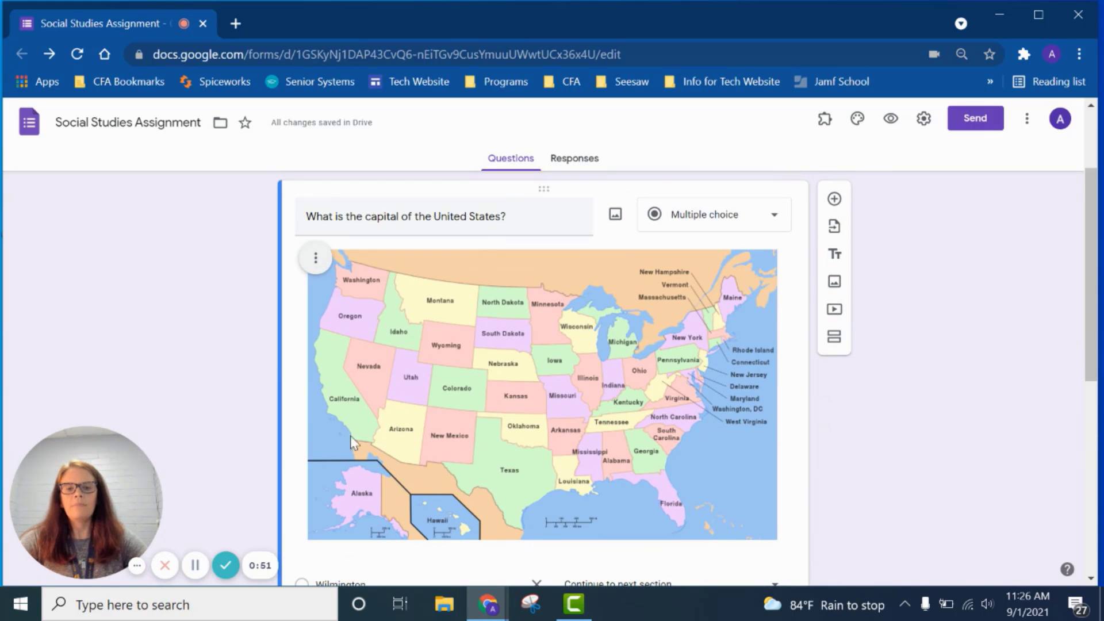
pyautogui.scroll(-5, 368, 258)
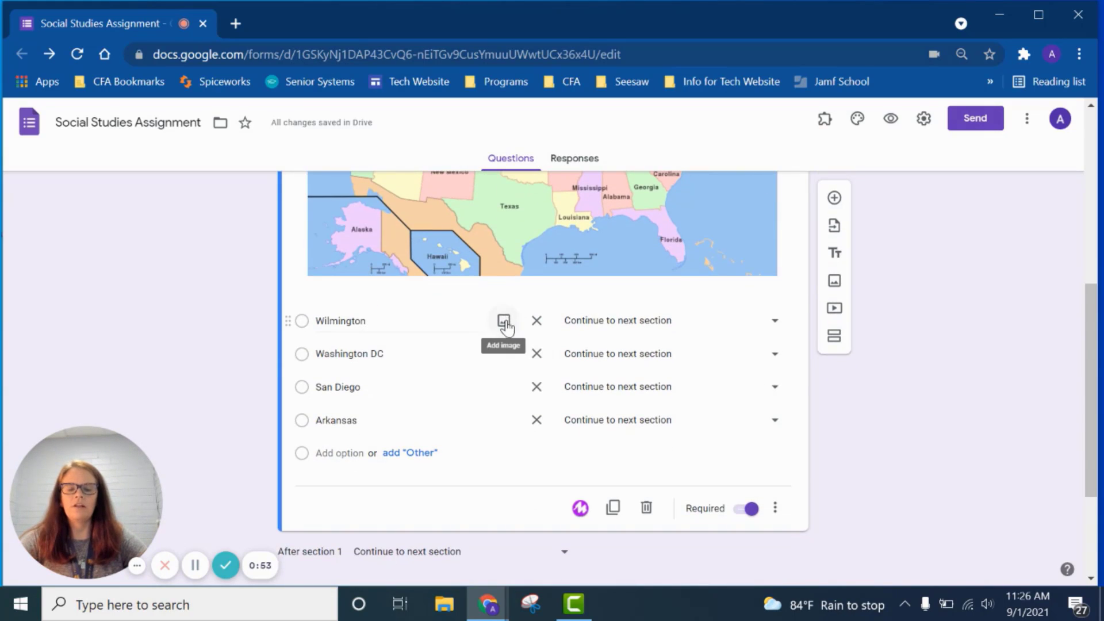
pyautogui.click(504, 322)
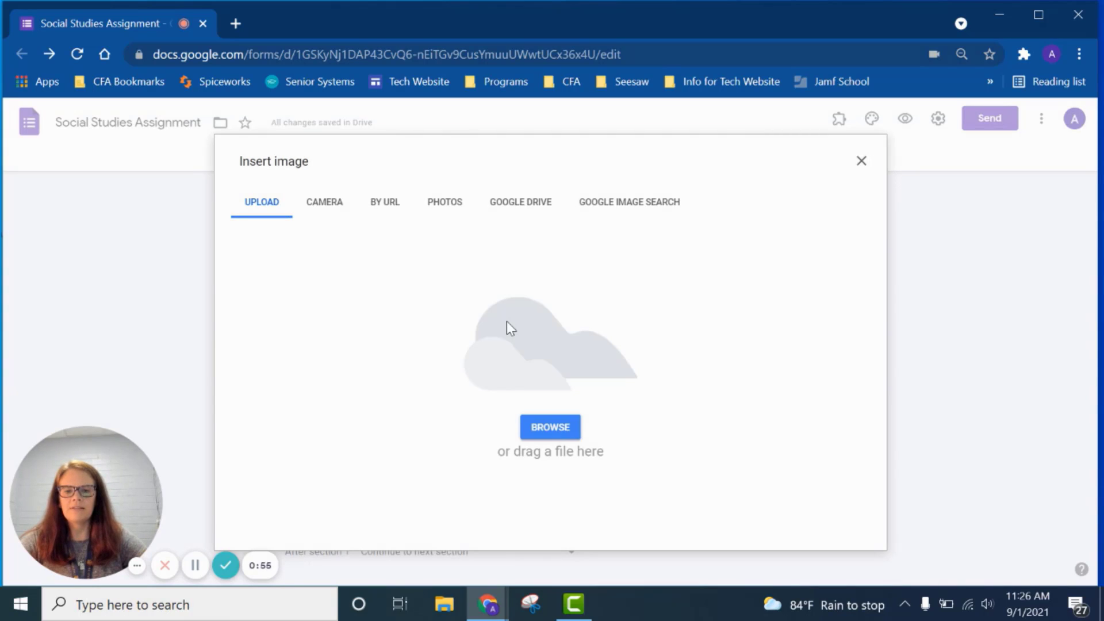
pyautogui.click(640, 208)
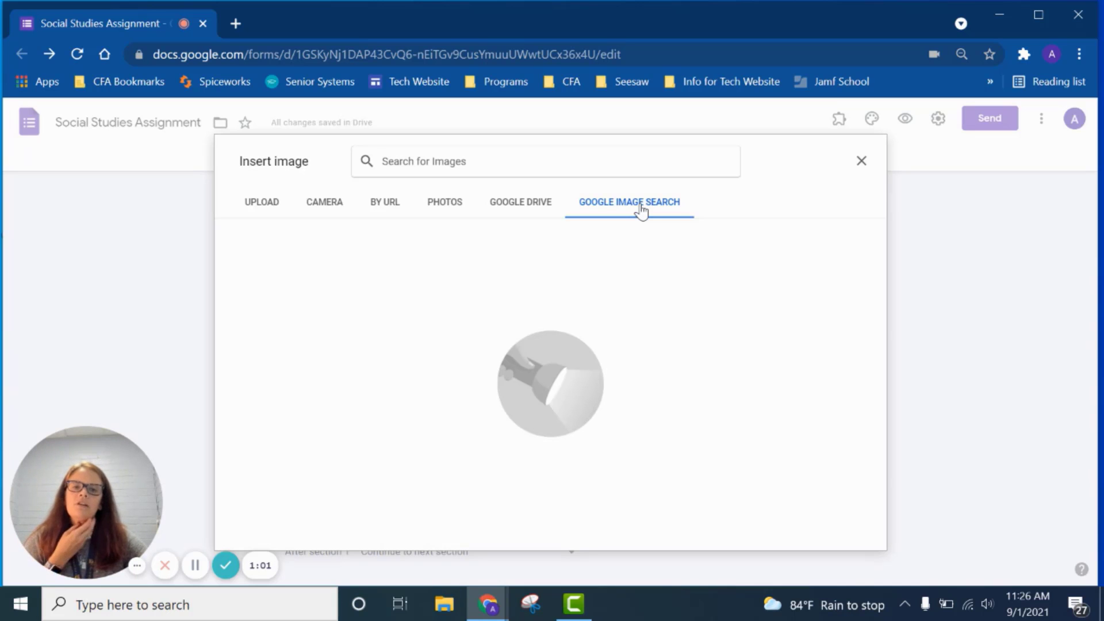
pyautogui.click(868, 166)
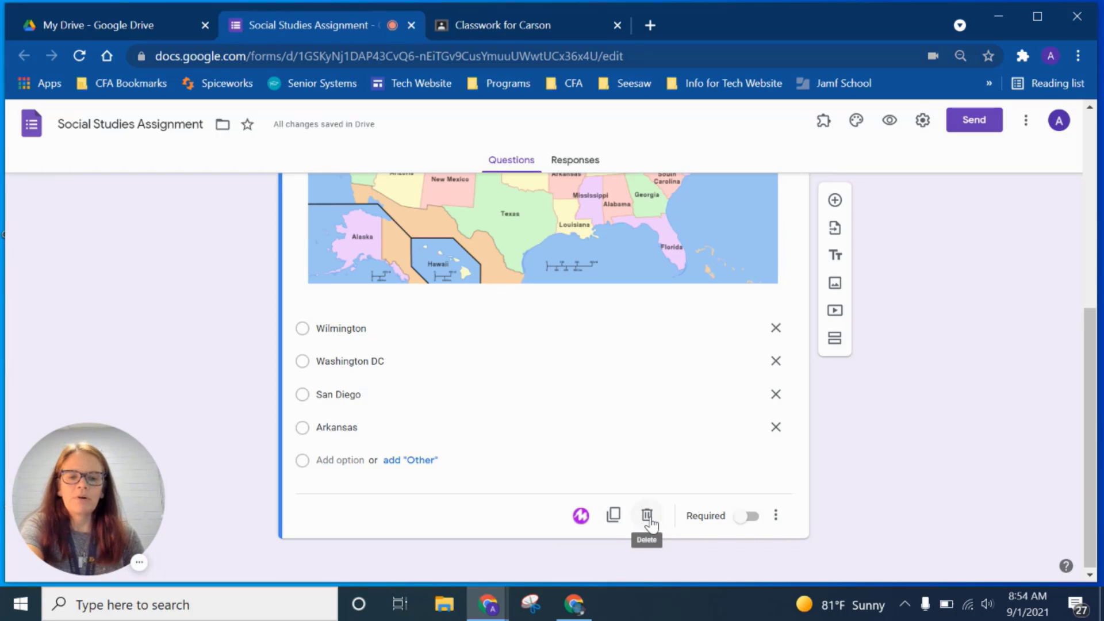
# Make the capital question required
pyautogui.rightClick(741, 517)
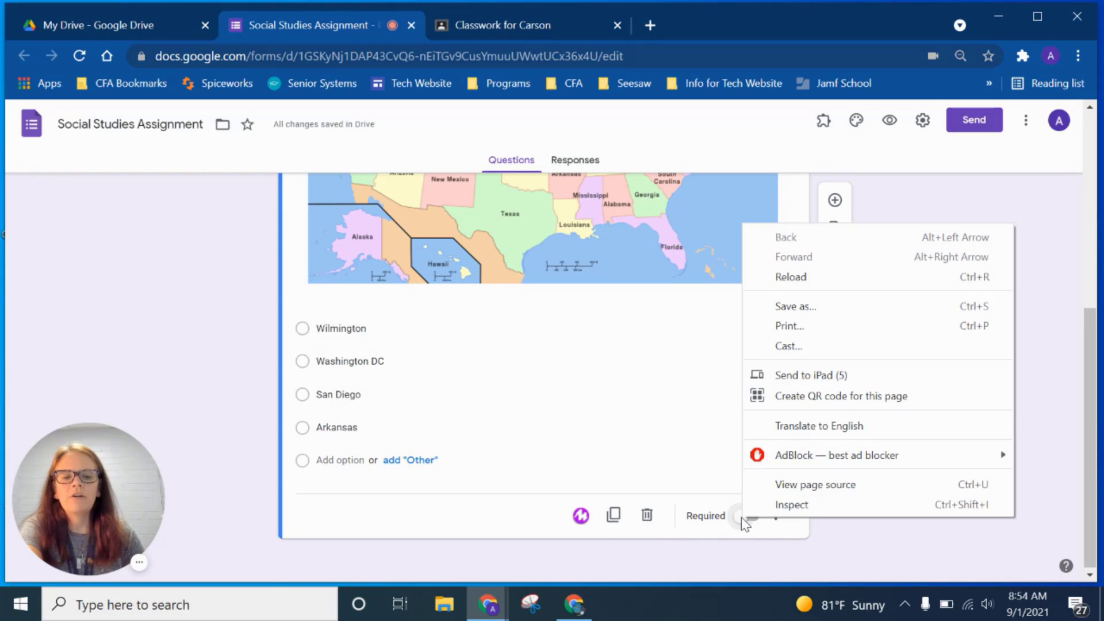
pyautogui.click(741, 517)
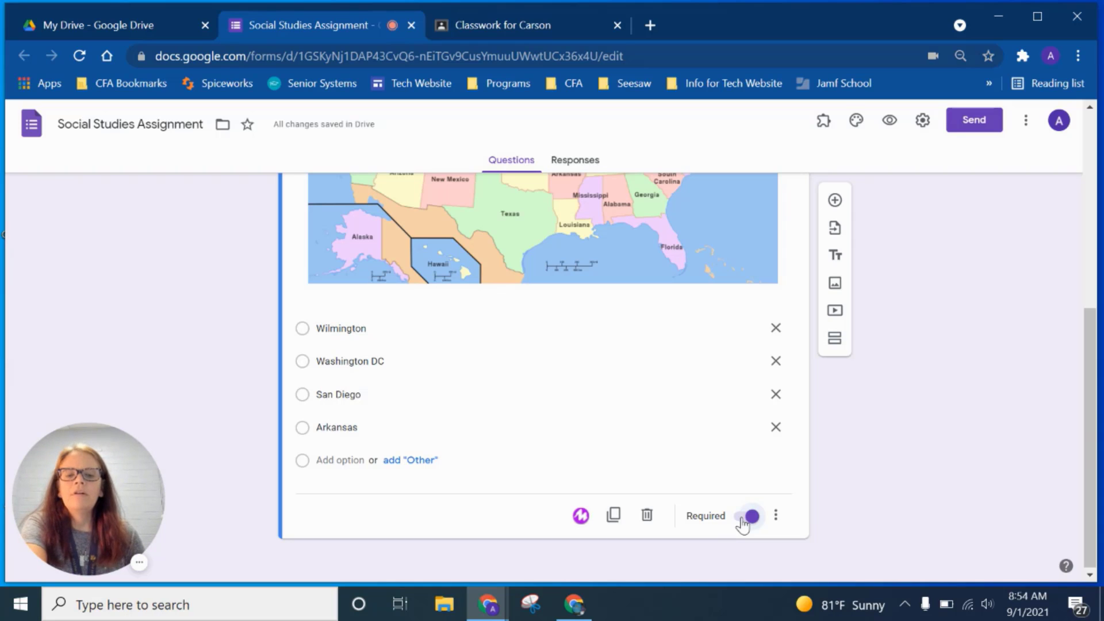
pyautogui.scroll(5, 742, 520)
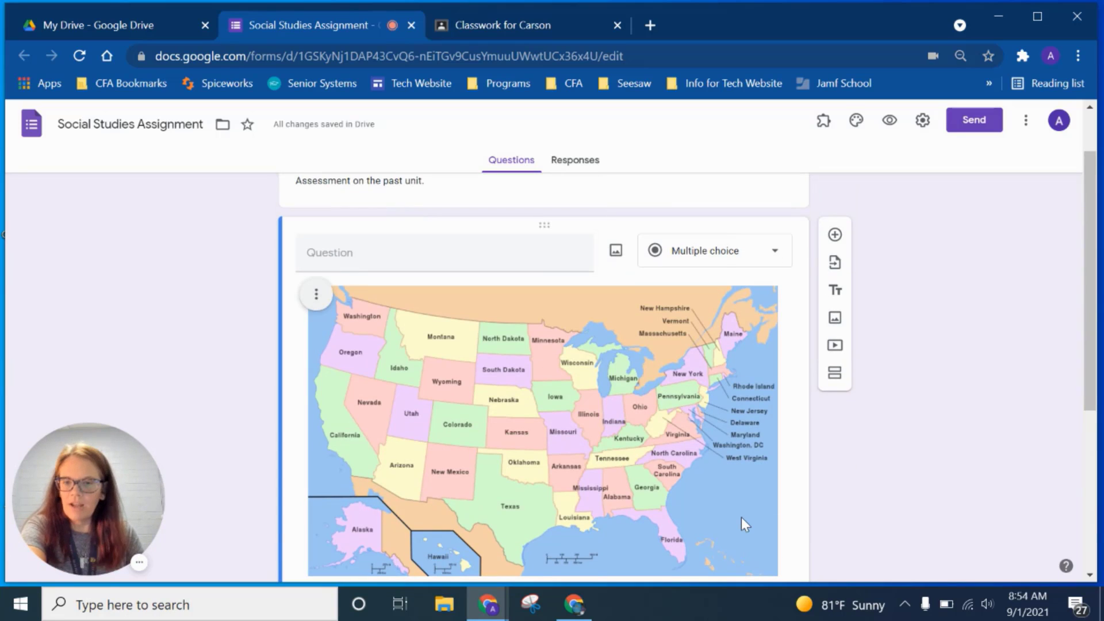
pyautogui.scroll(-5, 740, 516)
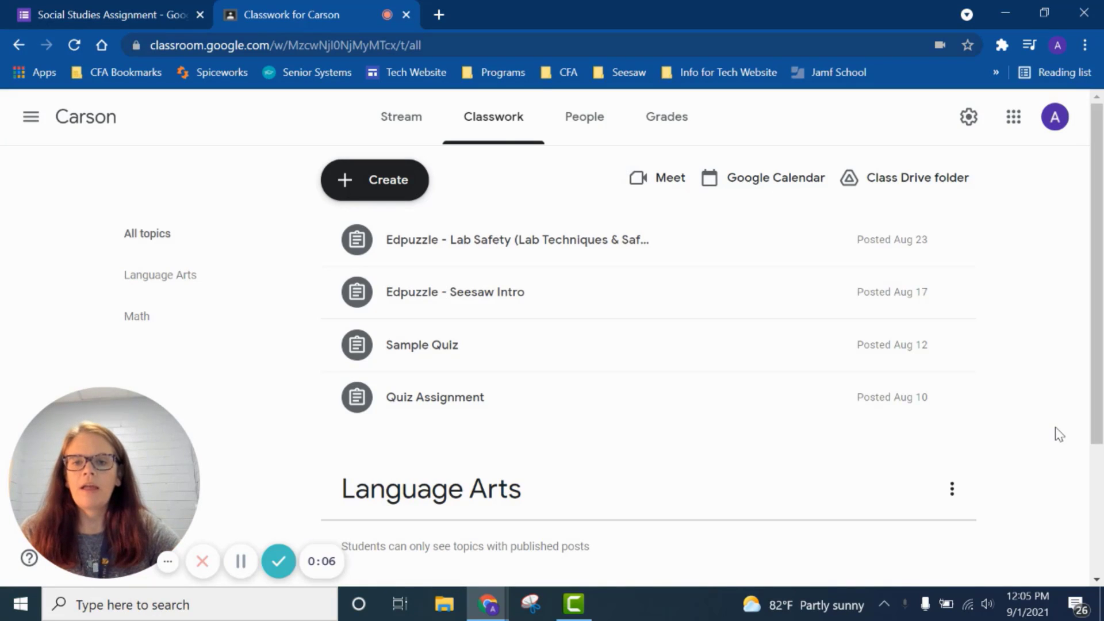
# Switch to Google Classroom, create a new quiz assignment and open its attached Blank Quiz form
pyautogui.click(404, 186)
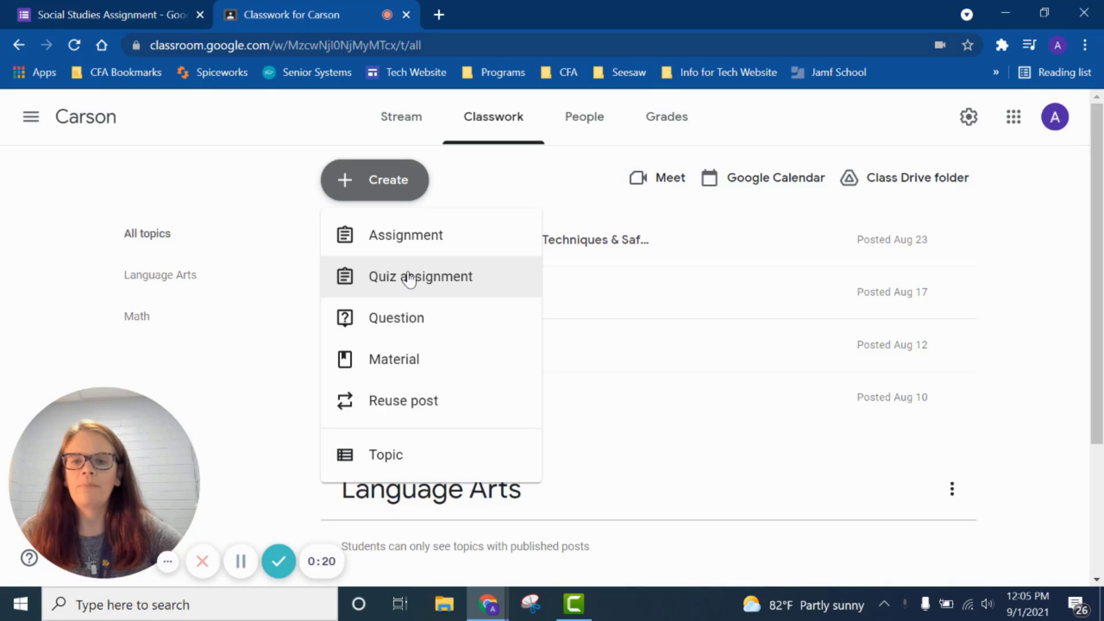
pyautogui.click(498, 290)
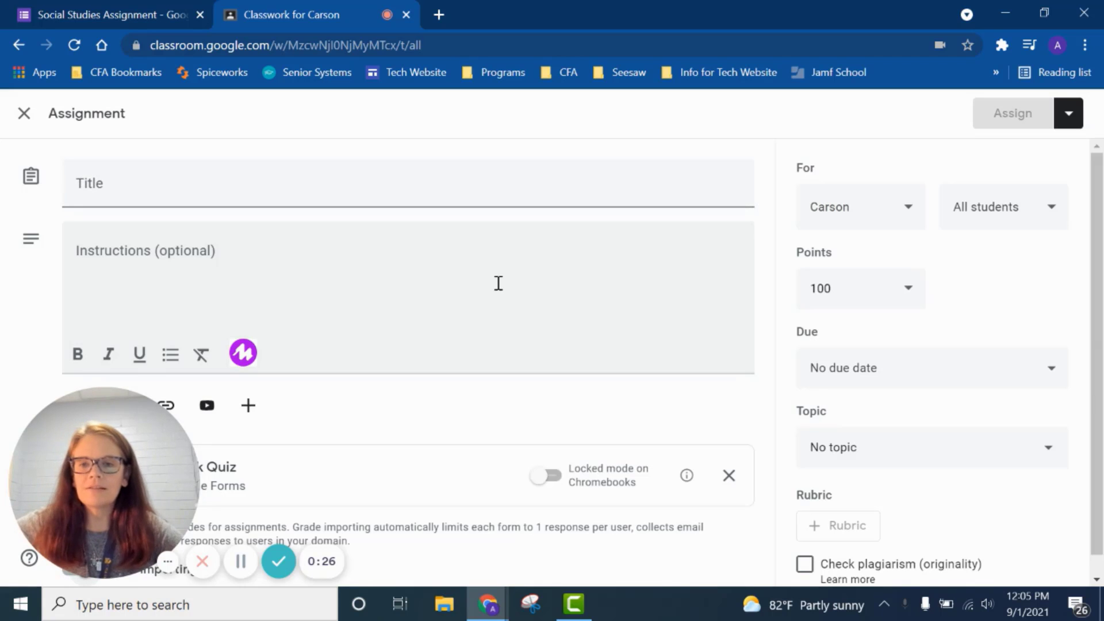
pyautogui.scroll(-1, 498, 283)
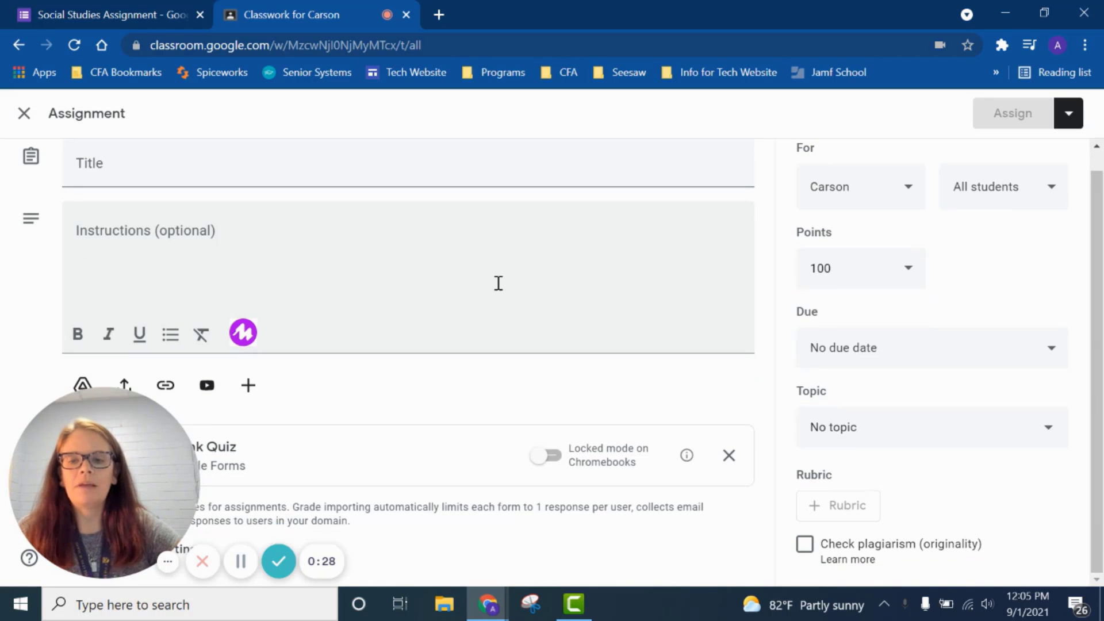
pyautogui.moveTo(119, 451); pyautogui.dragTo(959, 432)
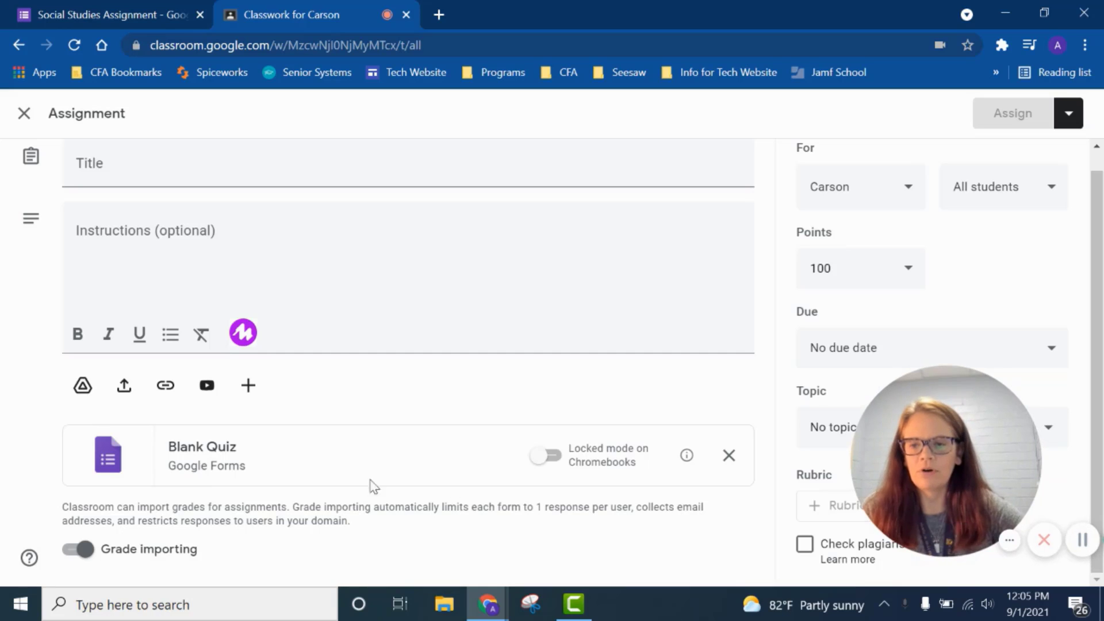
pyautogui.click(1010, 544)
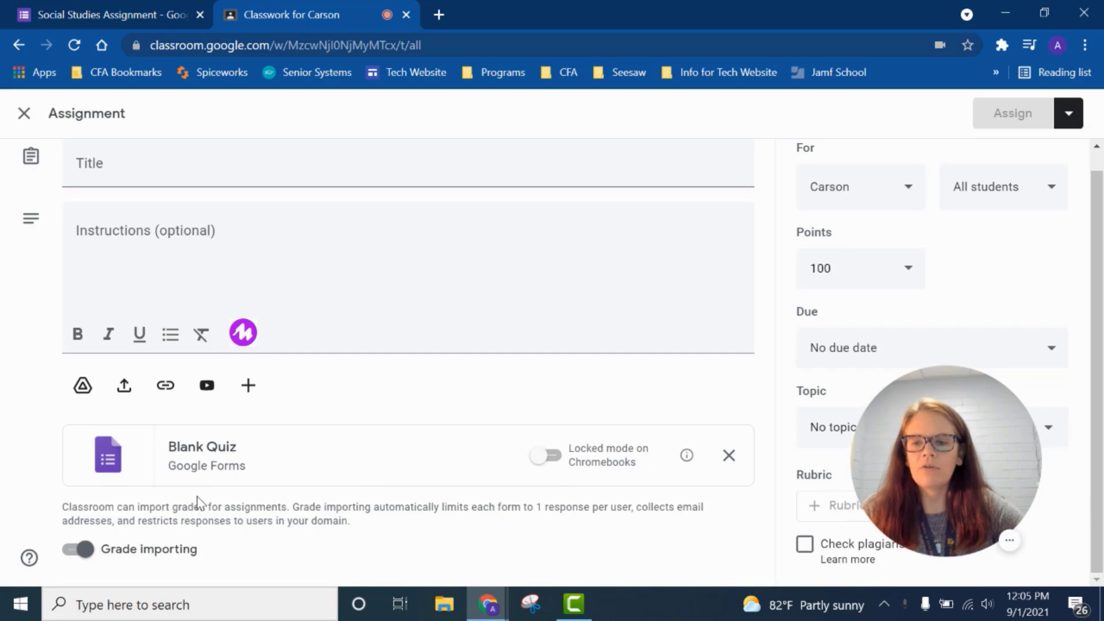
pyautogui.click(197, 453)
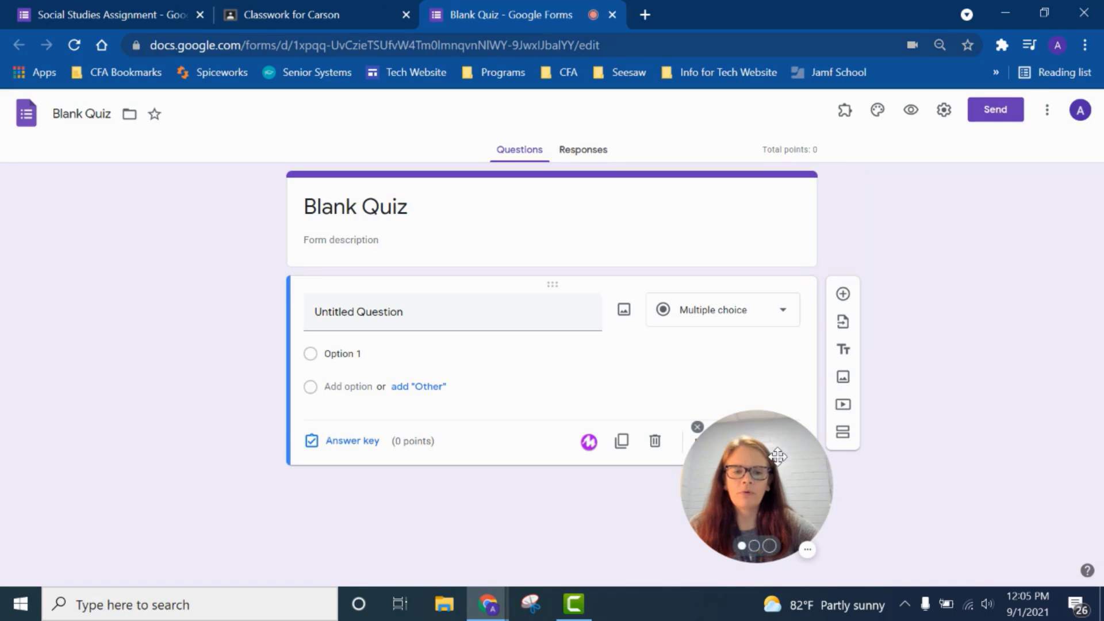
# Enter the question "What is the capital of the United States?" with the options Wilmington, Arkansas, Washington DC and Philadelphia
pyautogui.moveTo(777, 456); pyautogui.dragTo(128, 465)
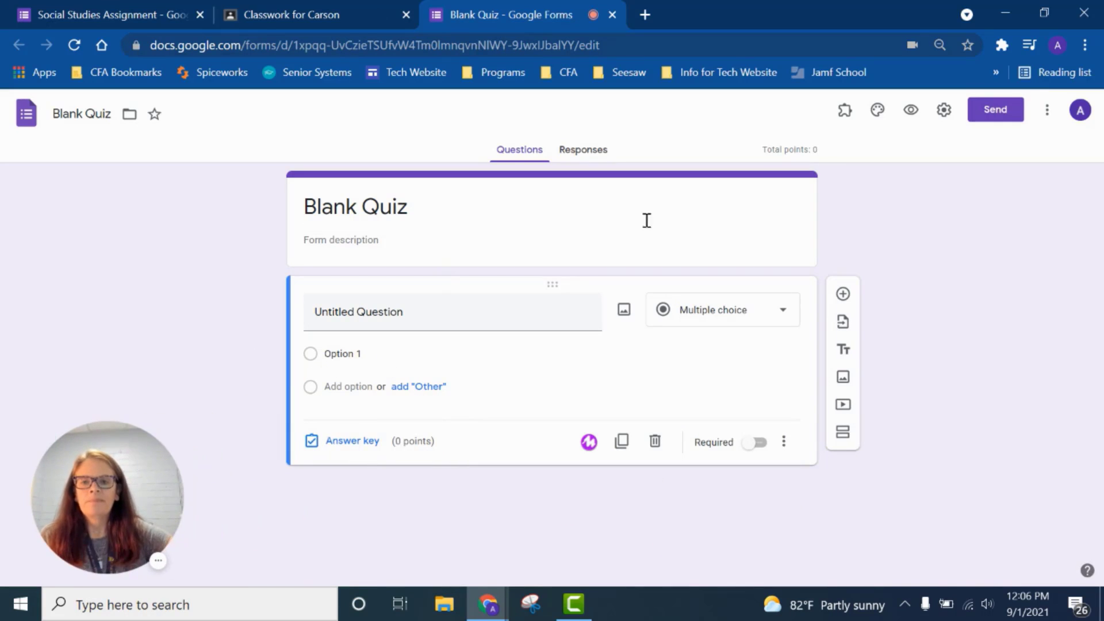
pyautogui.click(345, 328)
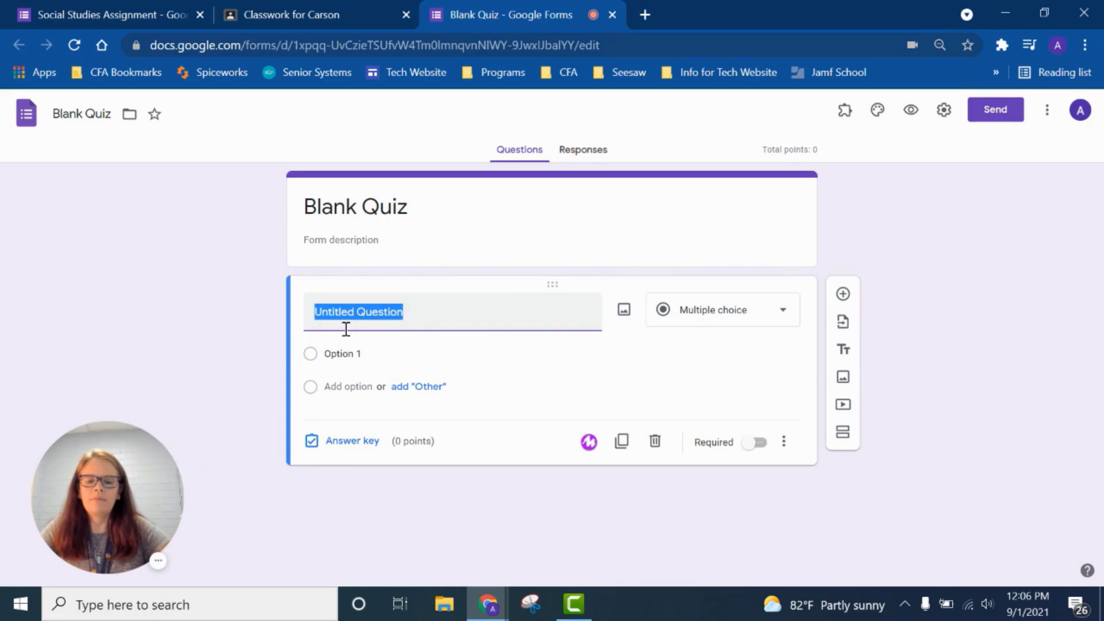
pyautogui.write('What is the capital of the')
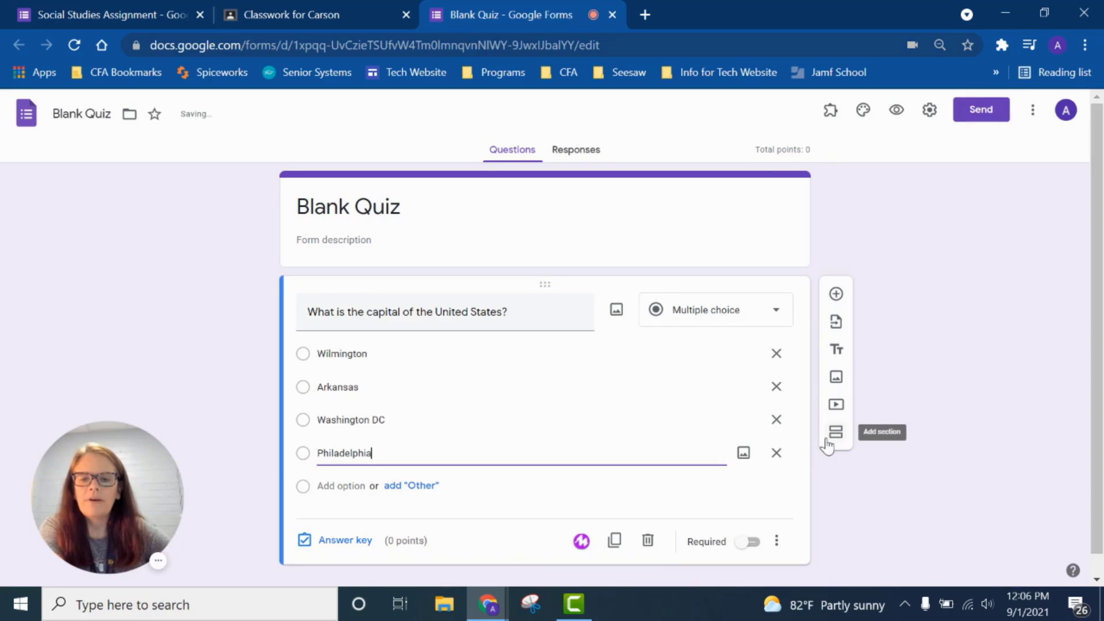
# Set Washington DC as the correct answer in the question's answer key and give it 1 point
pyautogui.click(329, 541)
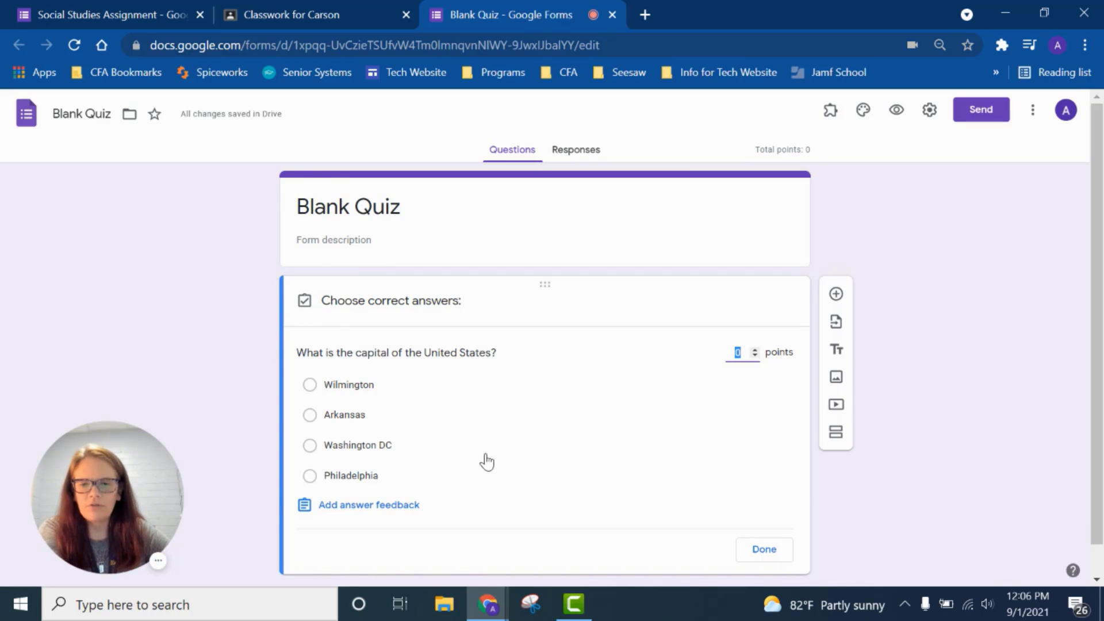
pyautogui.click(311, 449)
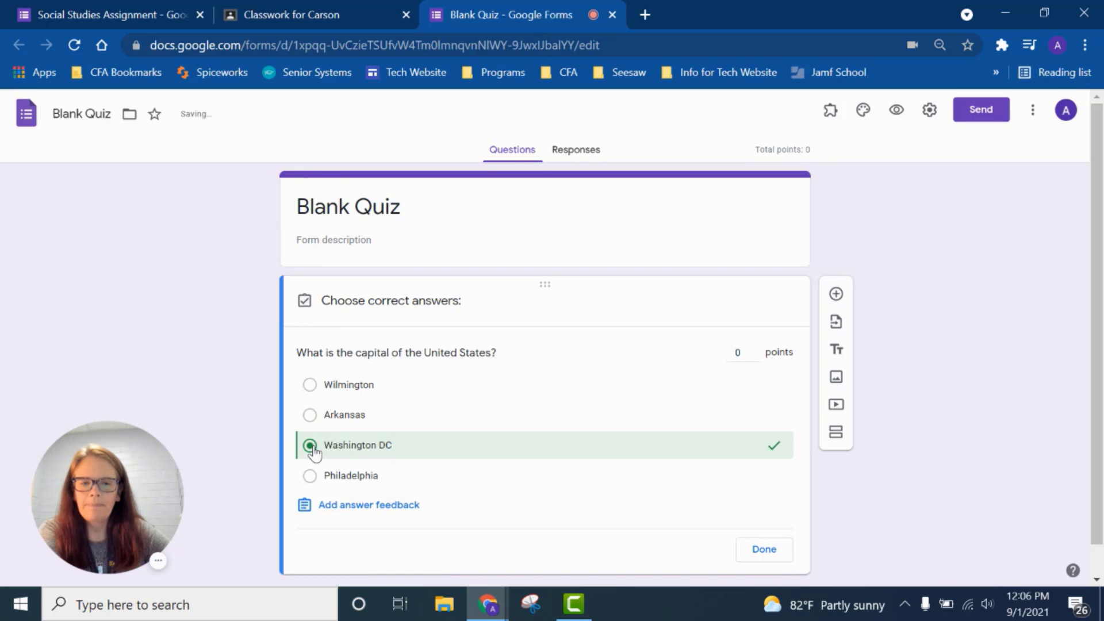
pyautogui.click(755, 349)
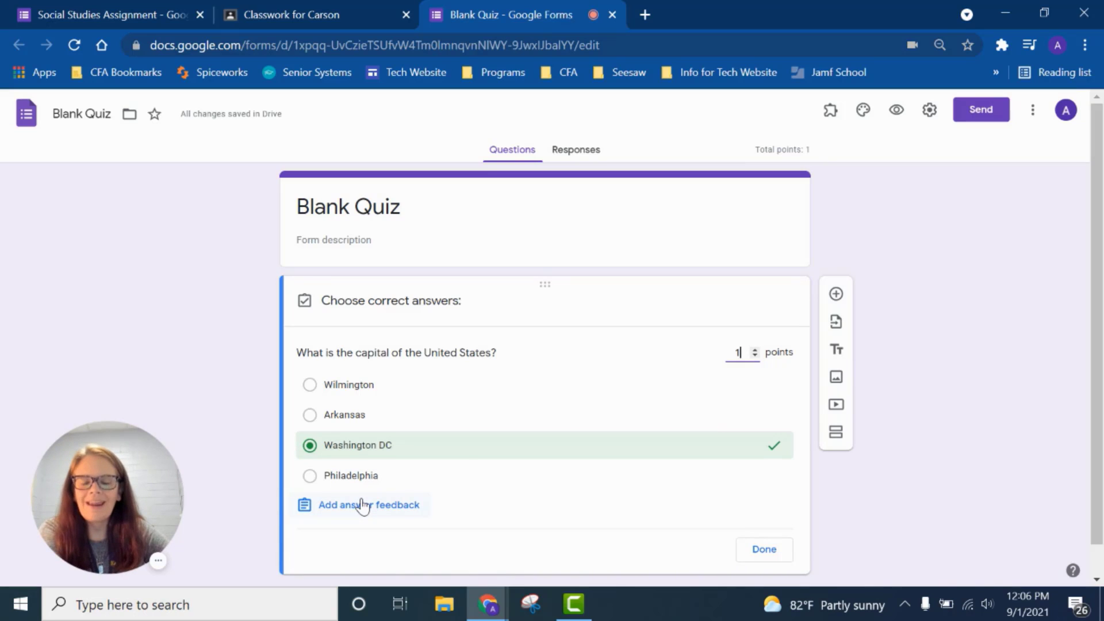
# Enter the feedback "Nice try but review this video to help you answer the question." for incorrect answers
pyautogui.click(363, 506)
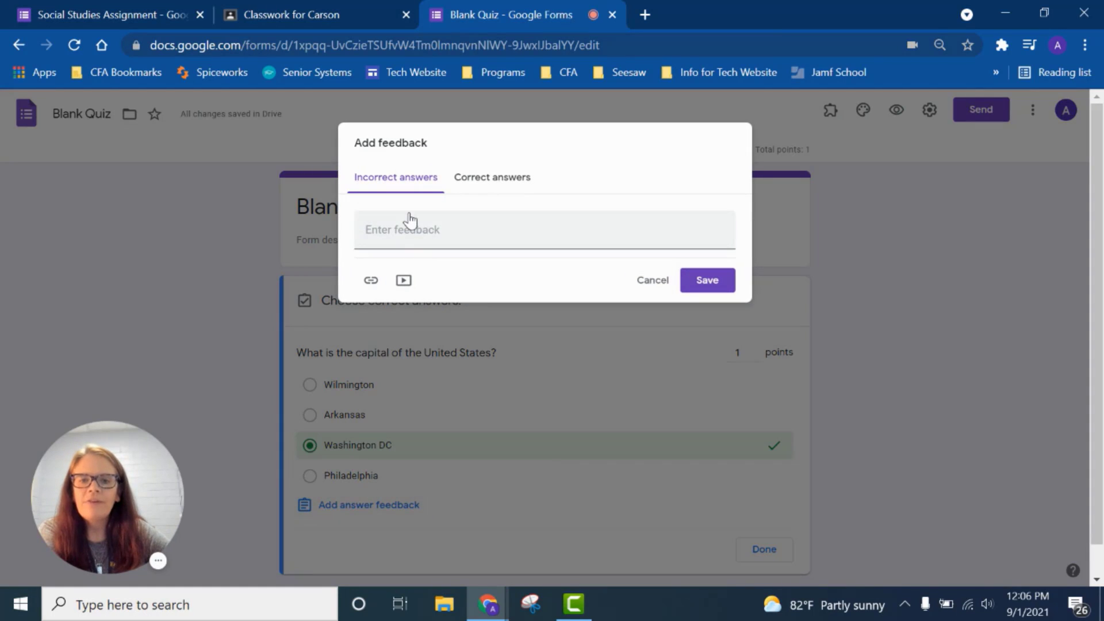
pyautogui.click(377, 233)
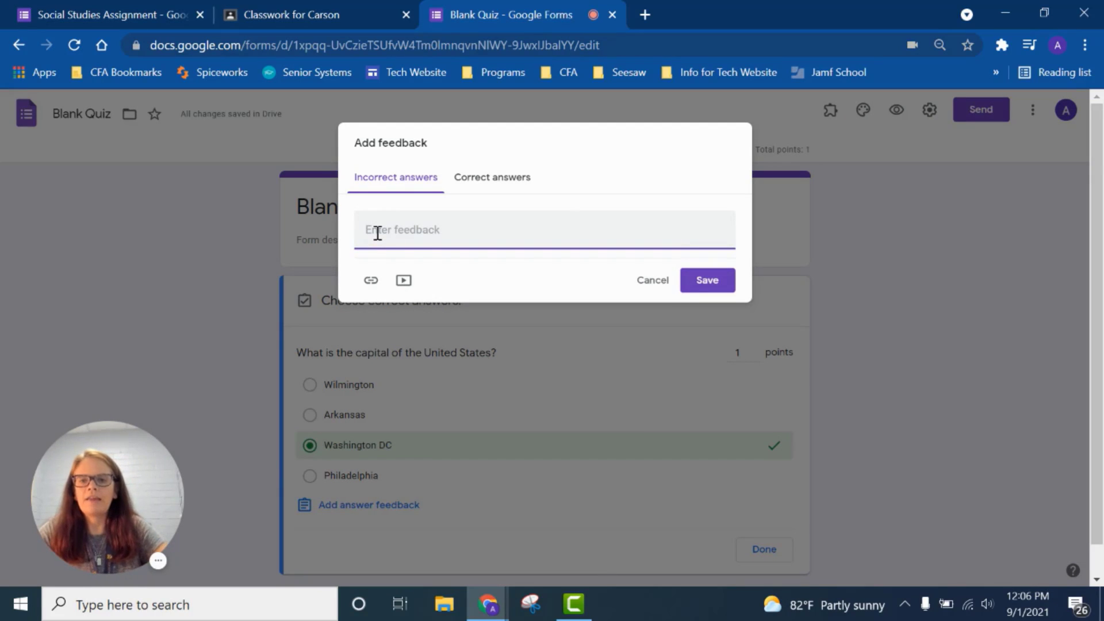
pyautogui.write('Nice tr')
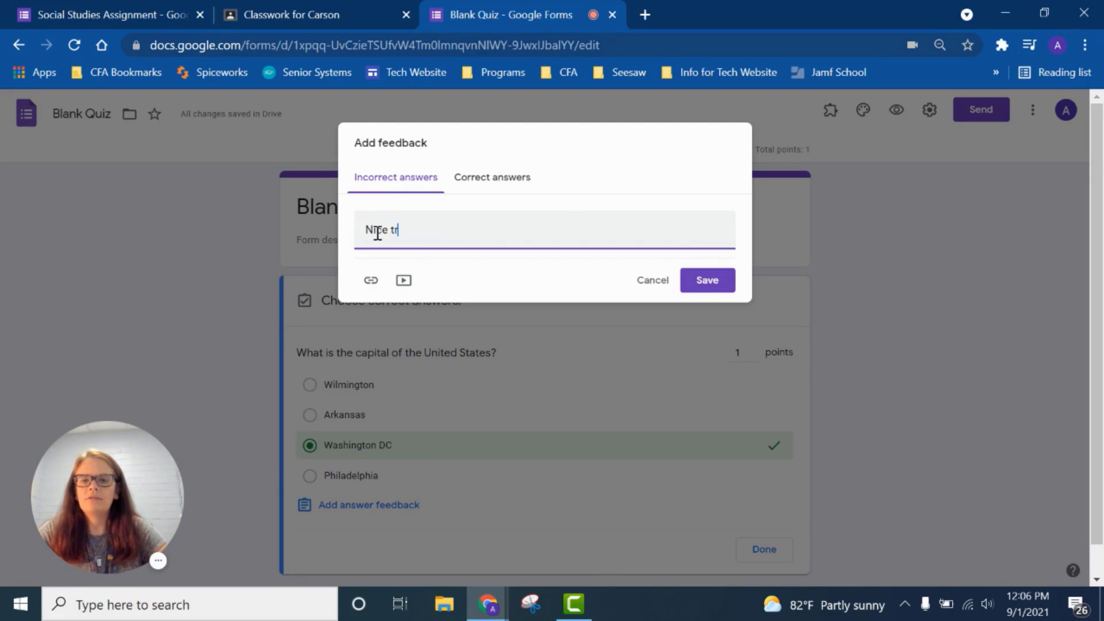
pyautogui.write('y but')
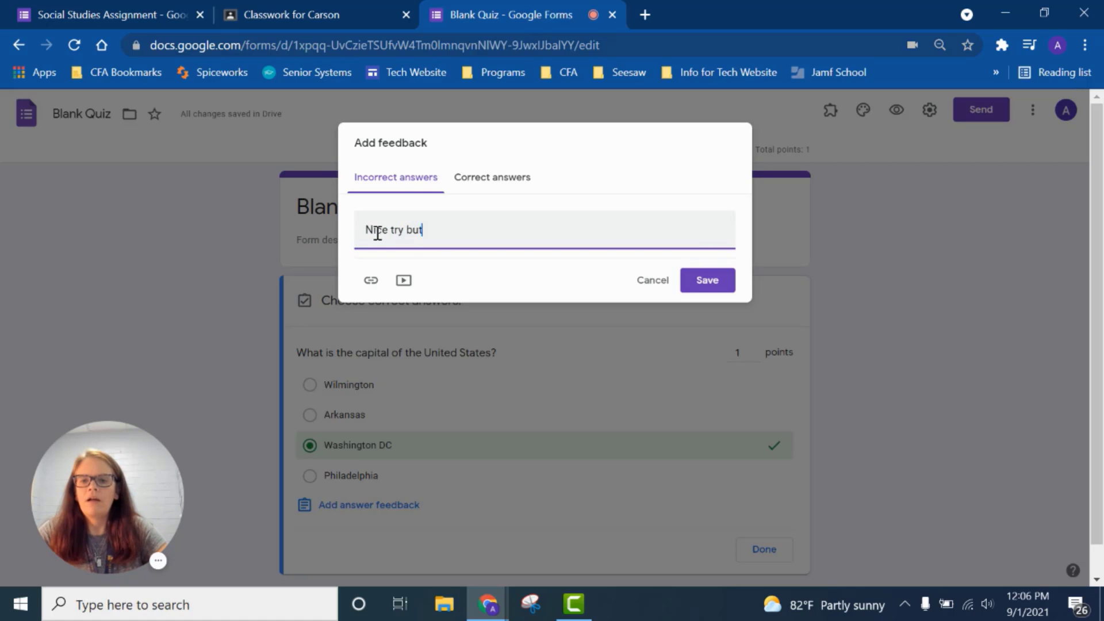
pyautogui.write(' review this ')
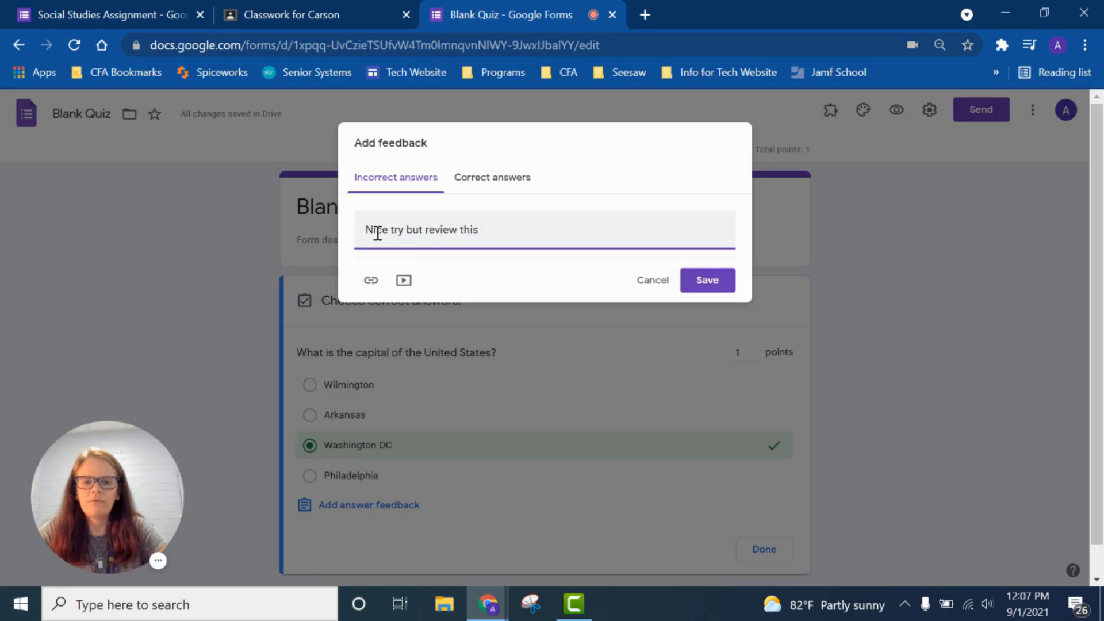
pyautogui.write('video to help')
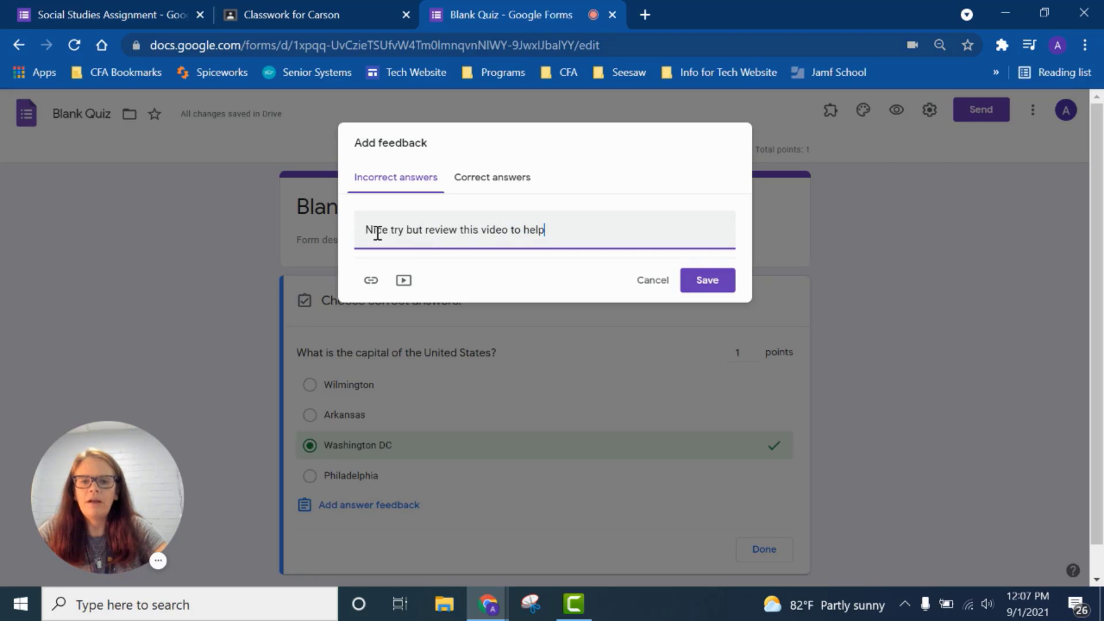
pyautogui.write(' you answer t')
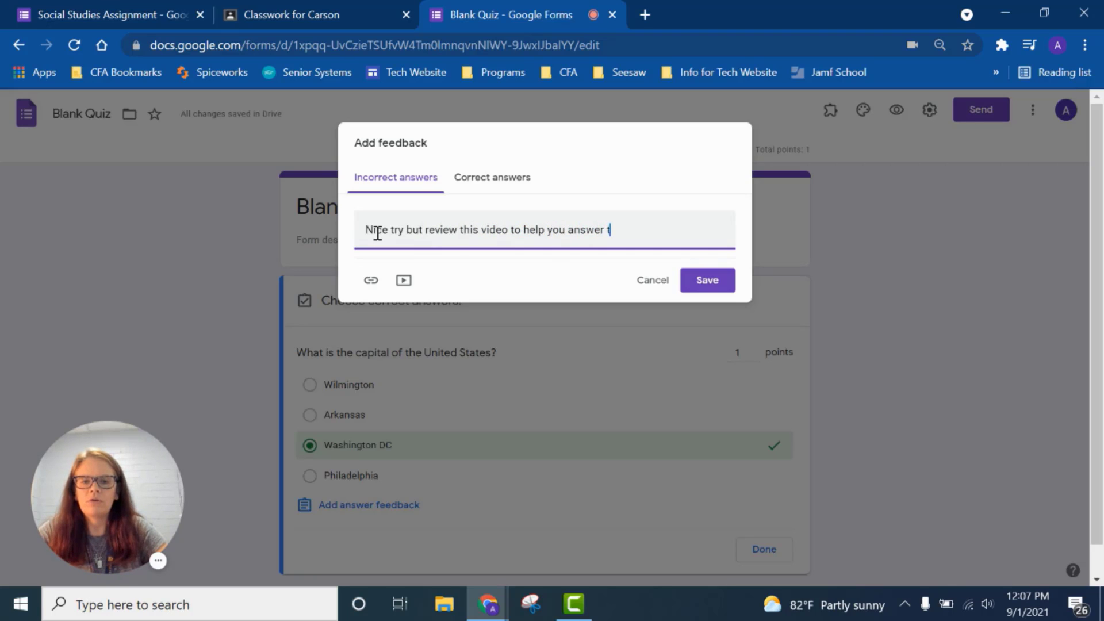
pyautogui.write('he question.')
# Search YouTube for "capital of united states" to find a video for the incorrect-answer feedback
pyautogui.click(405, 280)
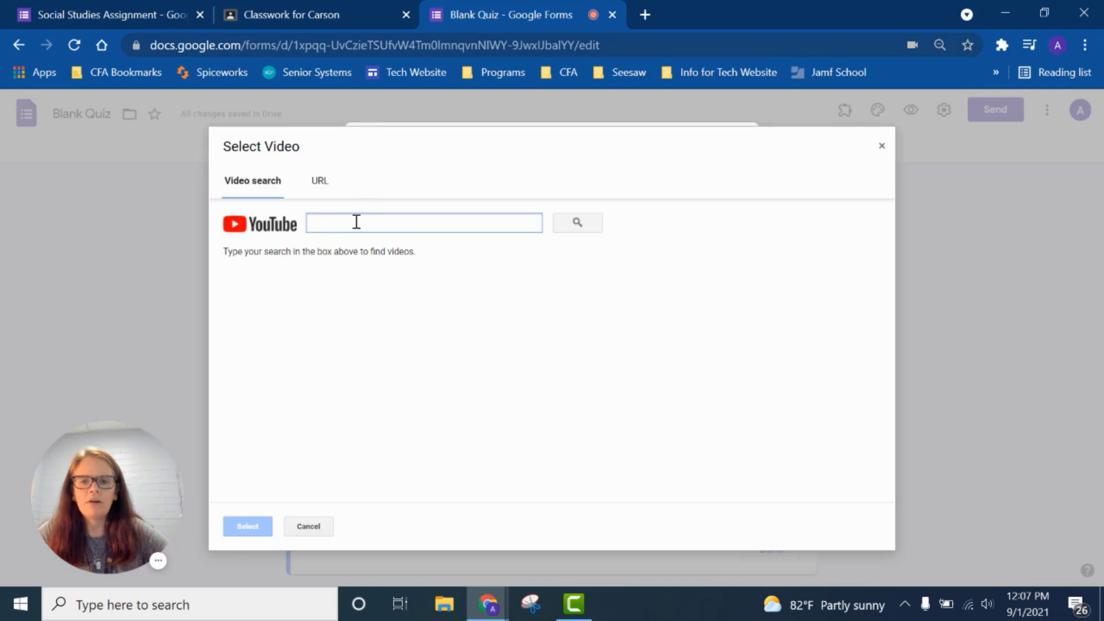
pyautogui.write('c')
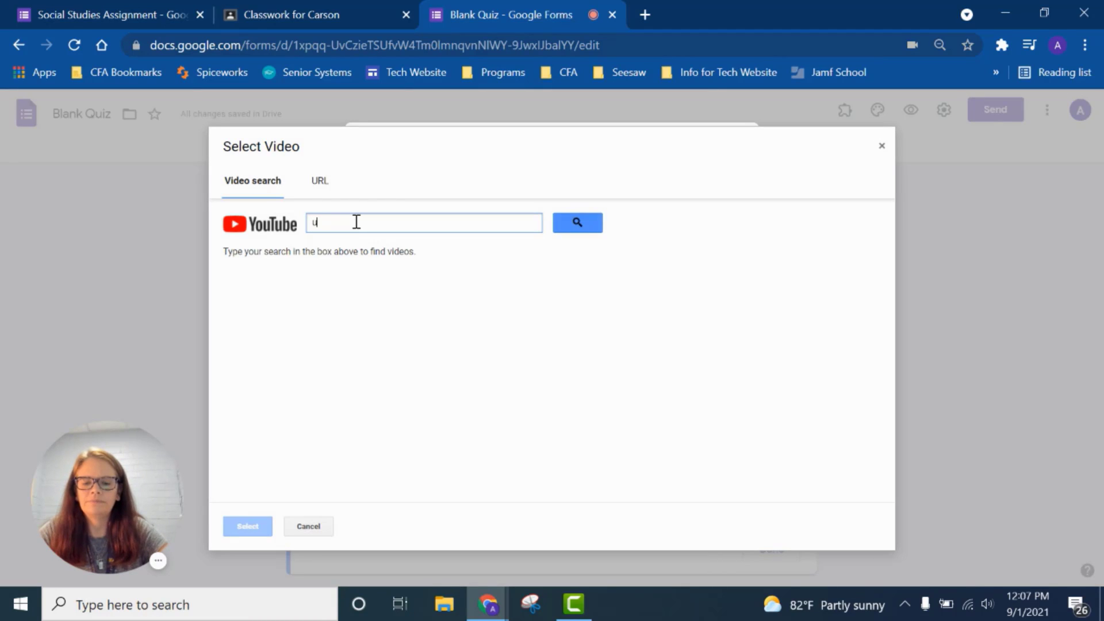
pyautogui.press('BackSpace')
pyautogui.write('capital of')
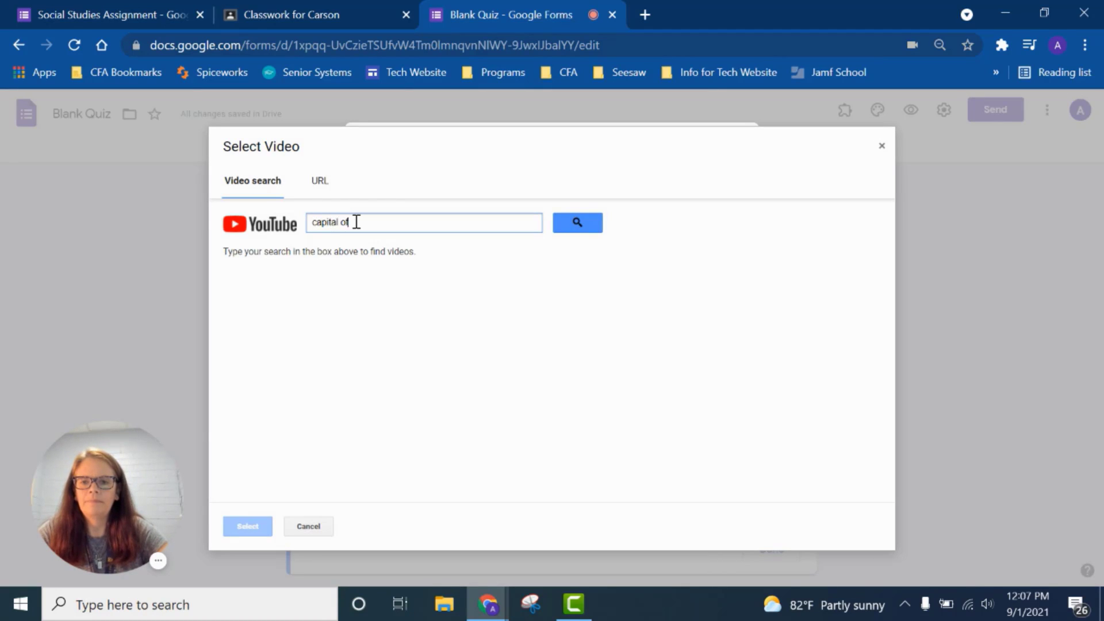
pyautogui.write(' united states')
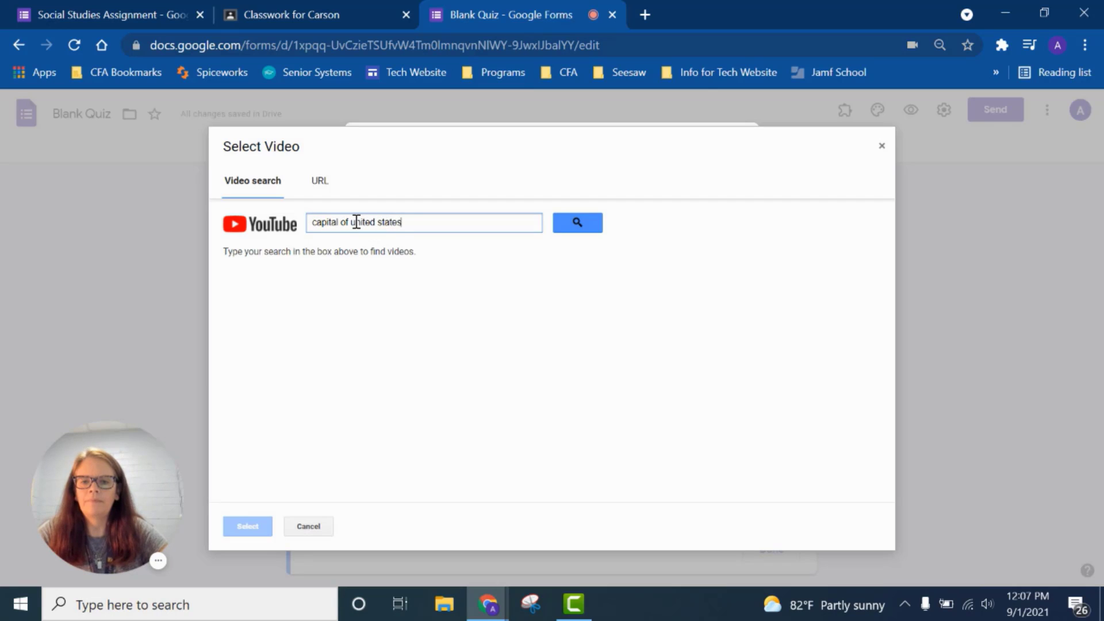
pyautogui.press('Return')
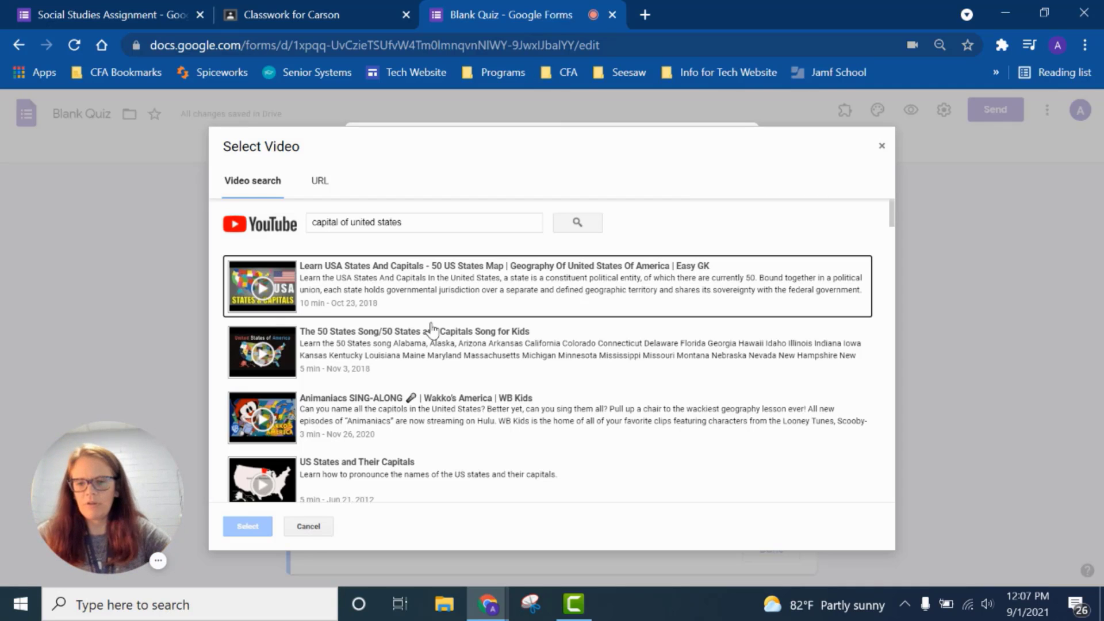
# Attach the video "Why New York isn't the Capital of the United States" to the incorrect-answer feedback
pyautogui.scroll(-3, 431, 330)
pyautogui.scroll(-1, 431, 330)
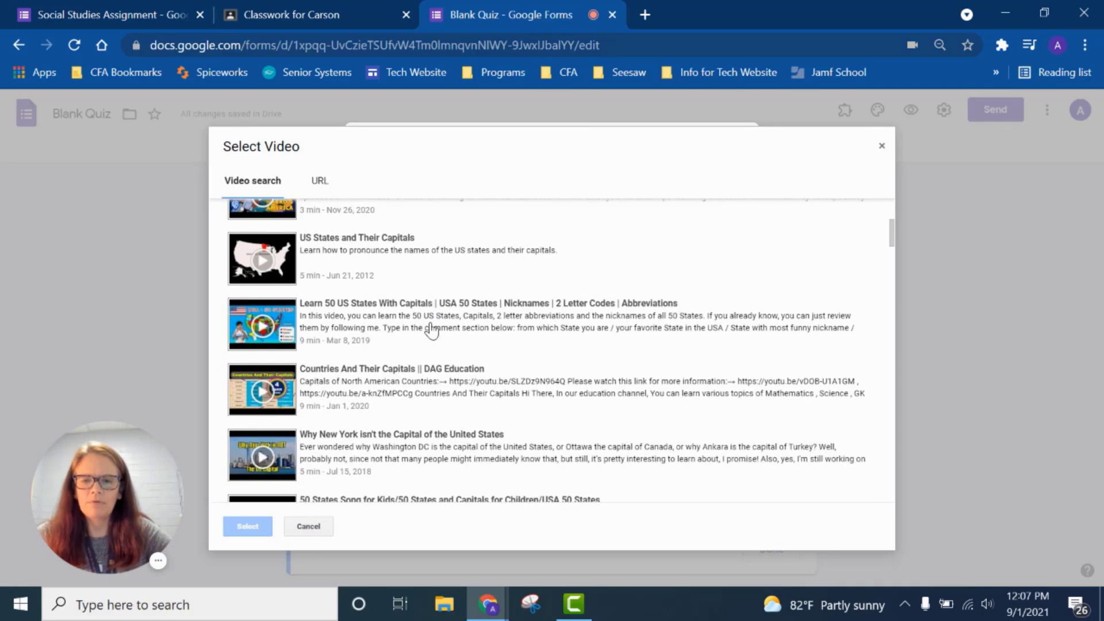
pyautogui.scroll(-2, 431, 331)
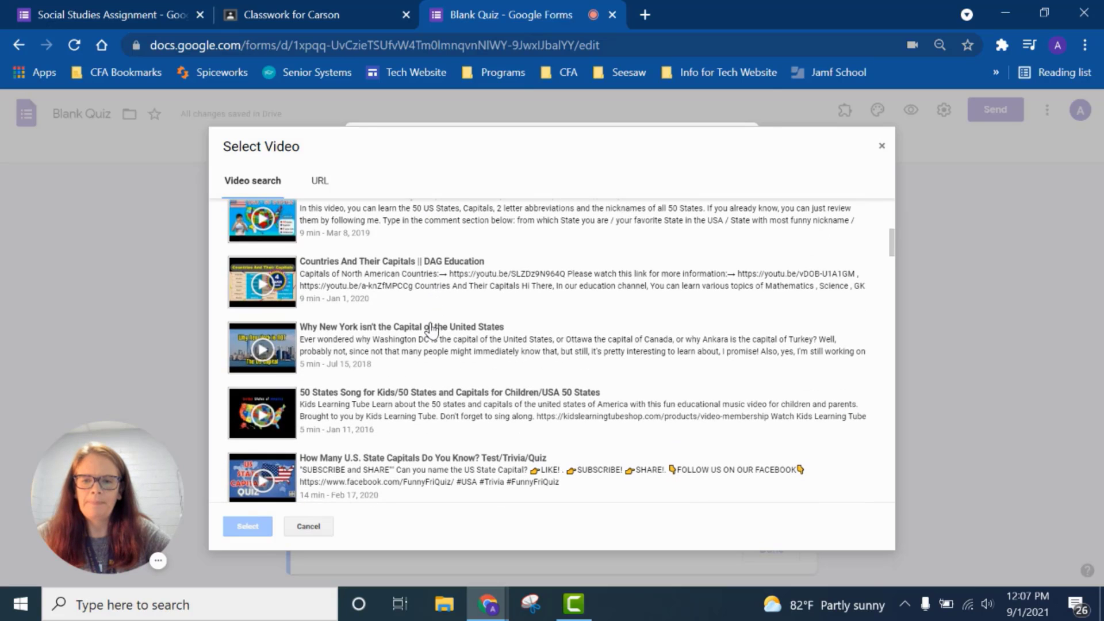
pyautogui.click(350, 335)
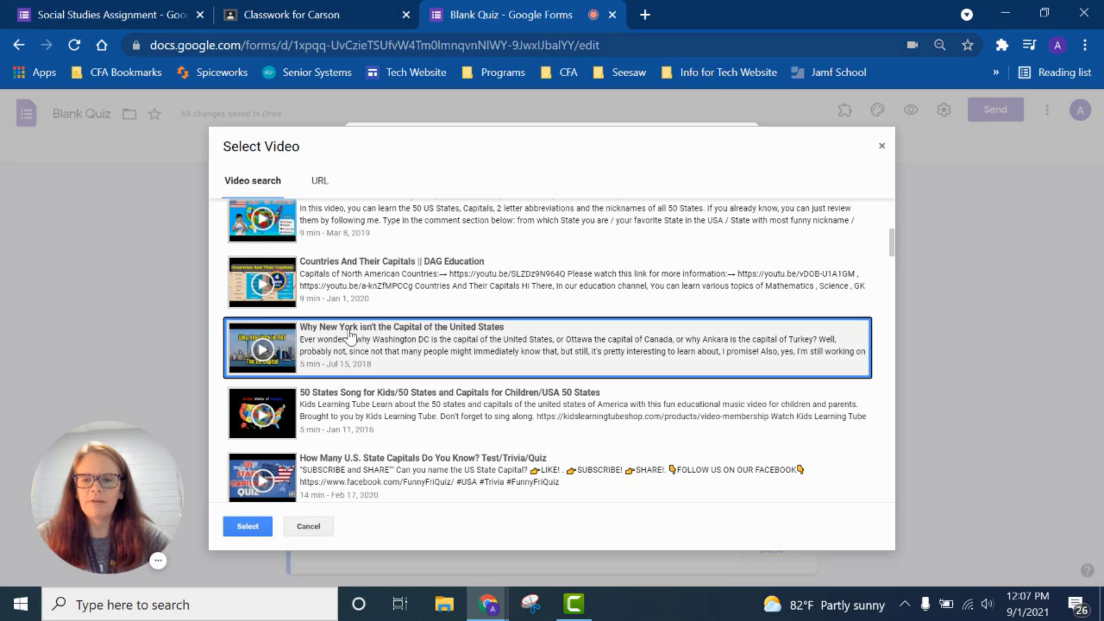
pyautogui.click(248, 527)
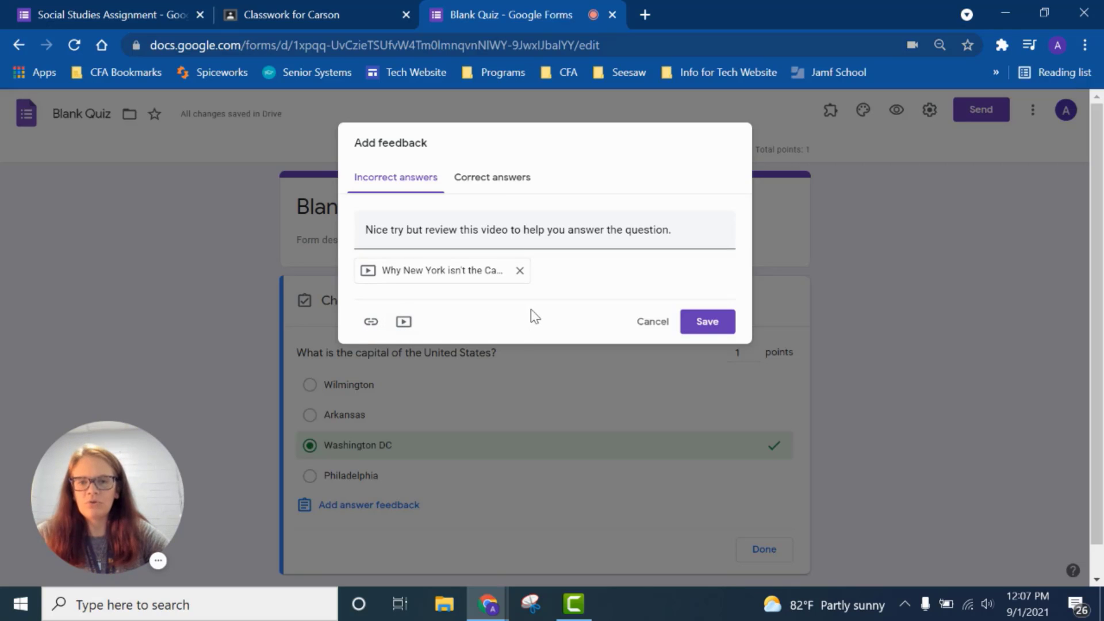
# Enter "Good job!" as feedback for correct answers, save the feedback and finish the question's answer key
pyautogui.click(506, 183)
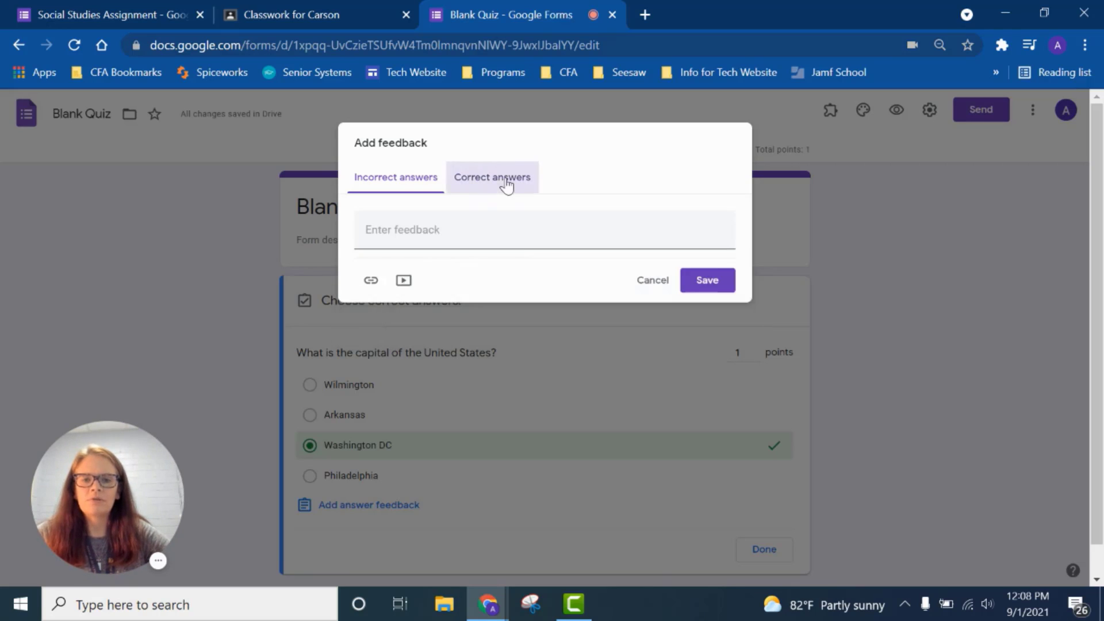
pyautogui.click(428, 233)
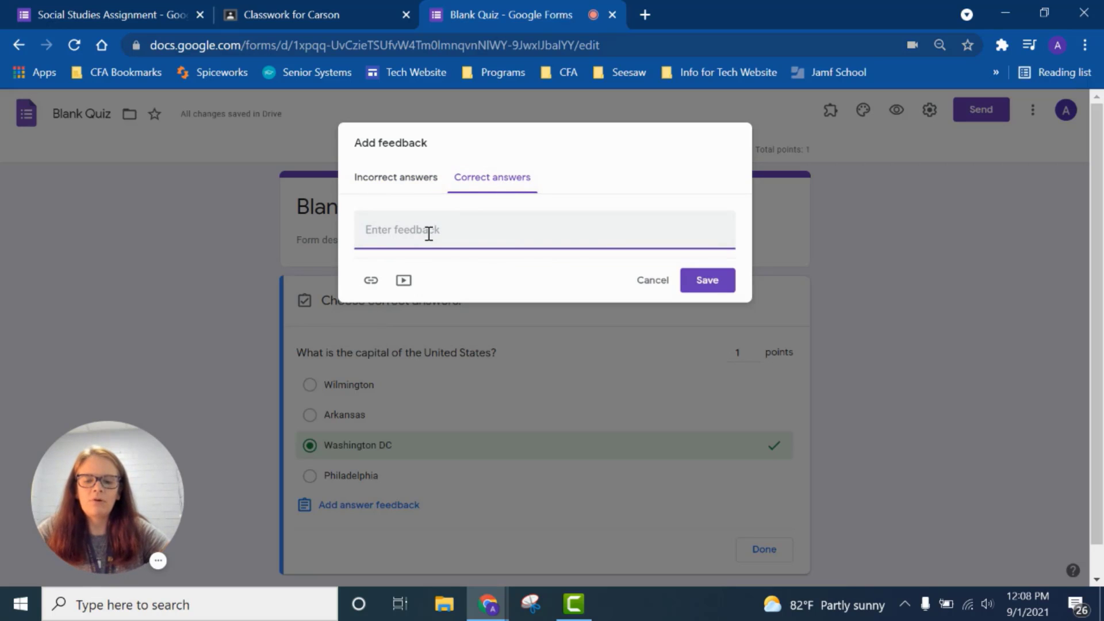
pyautogui.write('Good job!')
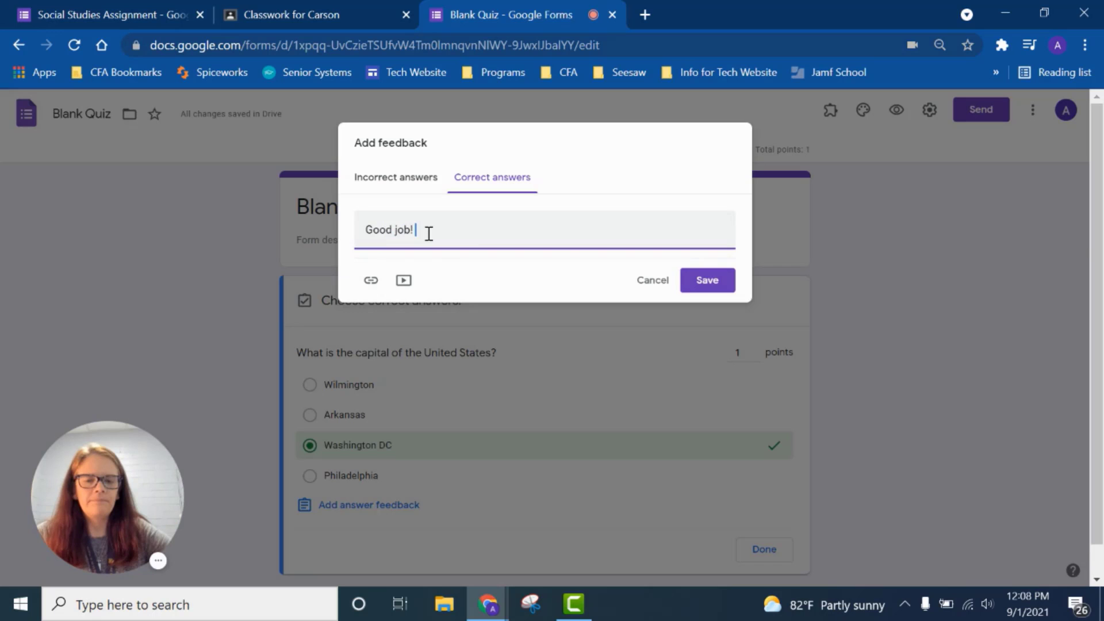
pyautogui.click(707, 280)
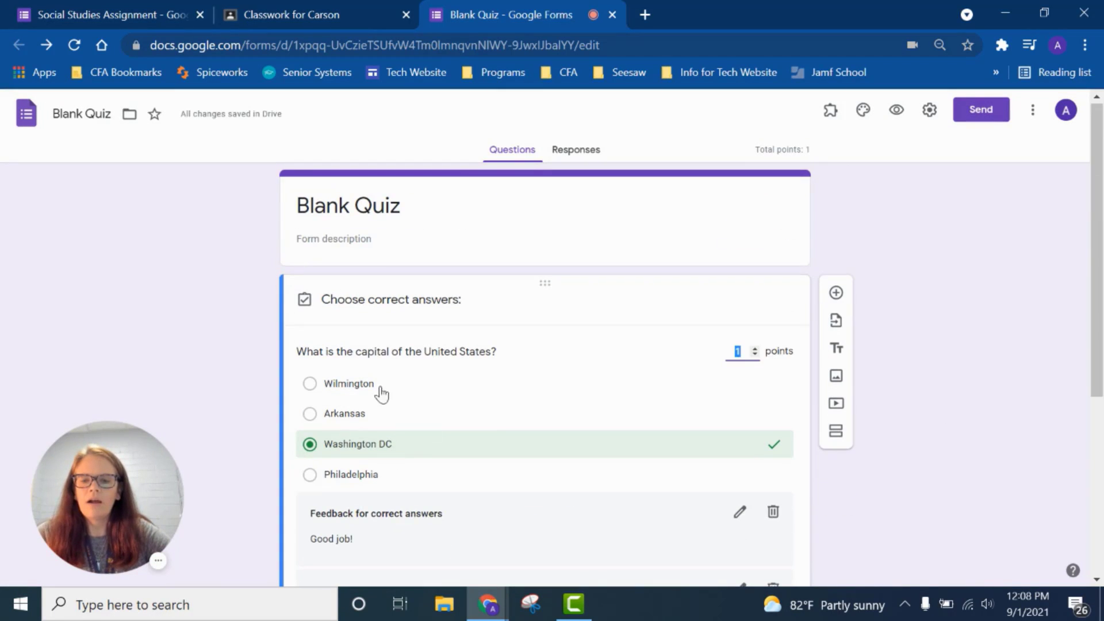
pyautogui.scroll(-5, 963, 405)
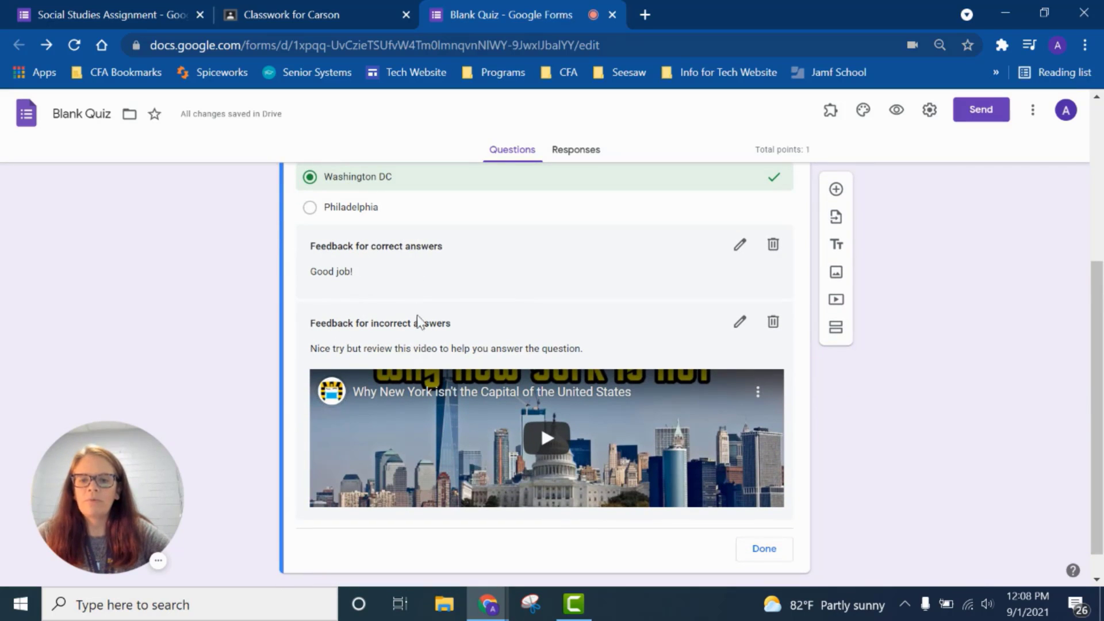
pyautogui.click(767, 550)
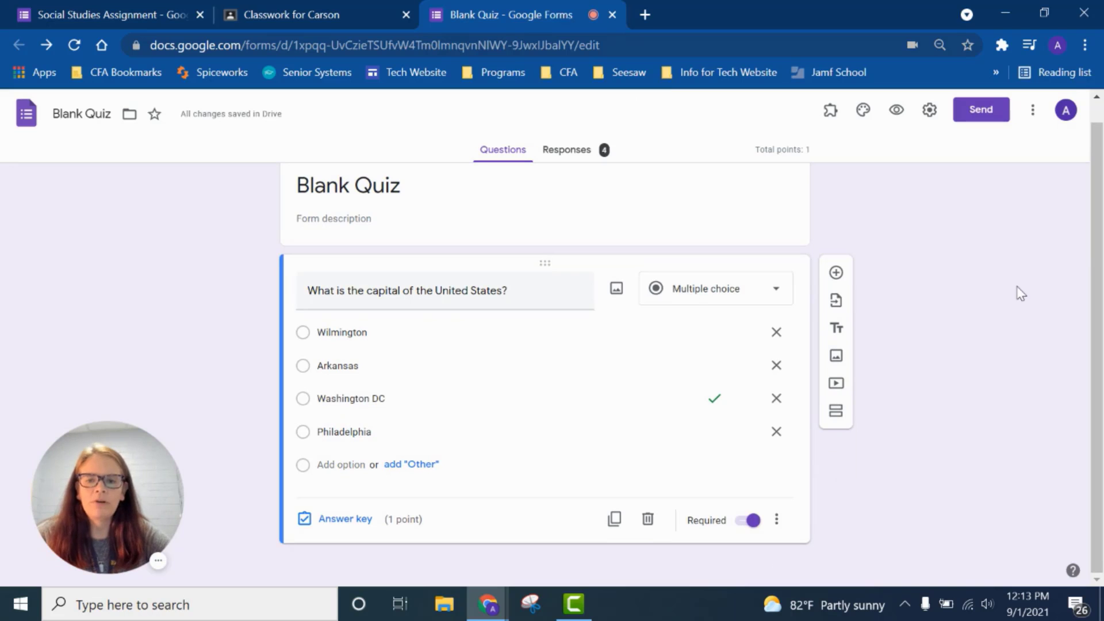
# Preview the Blank Quiz and submit a test response with Arkansas as the answer
pyautogui.click(897, 110)
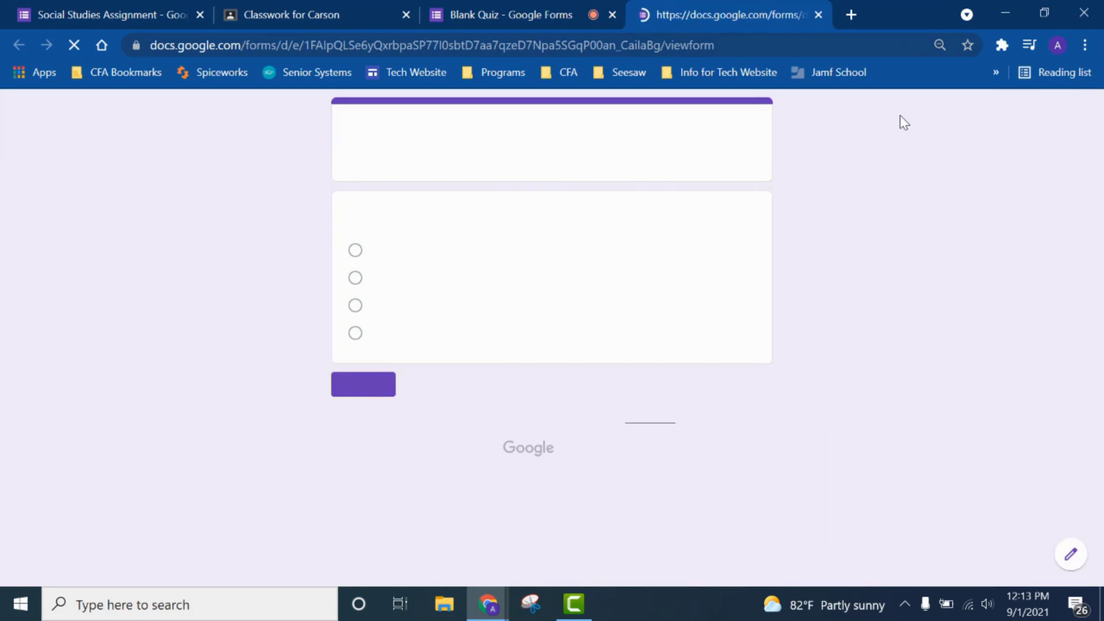
pyautogui.click(355, 279)
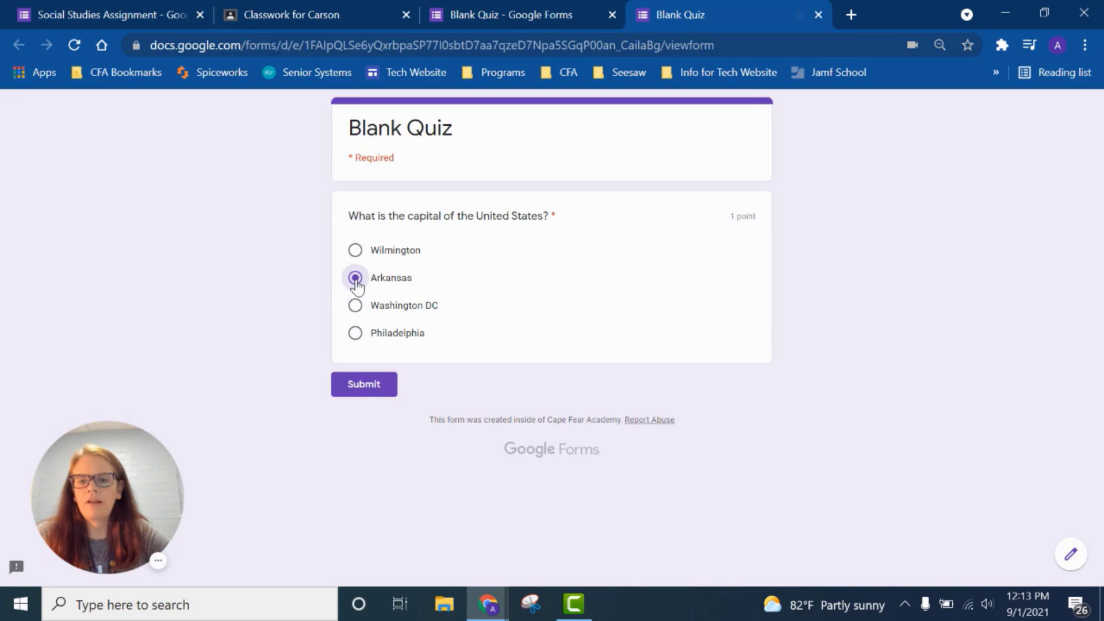
pyautogui.click(375, 397)
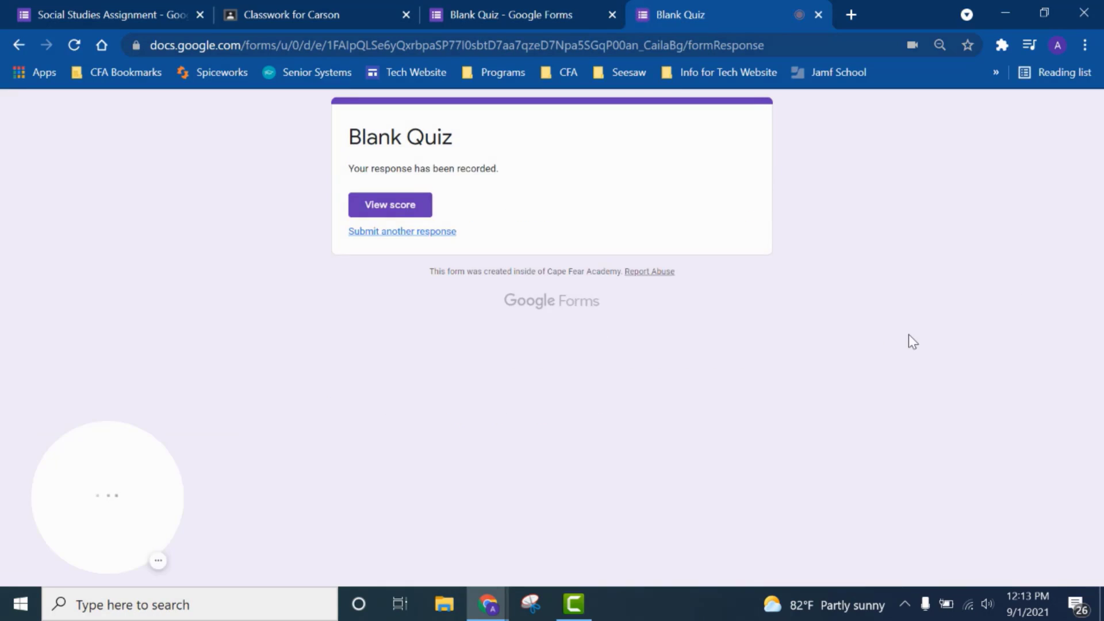
# View the test response's score, examine the correct answer and video feedback, and close the score page
pyautogui.click(372, 213)
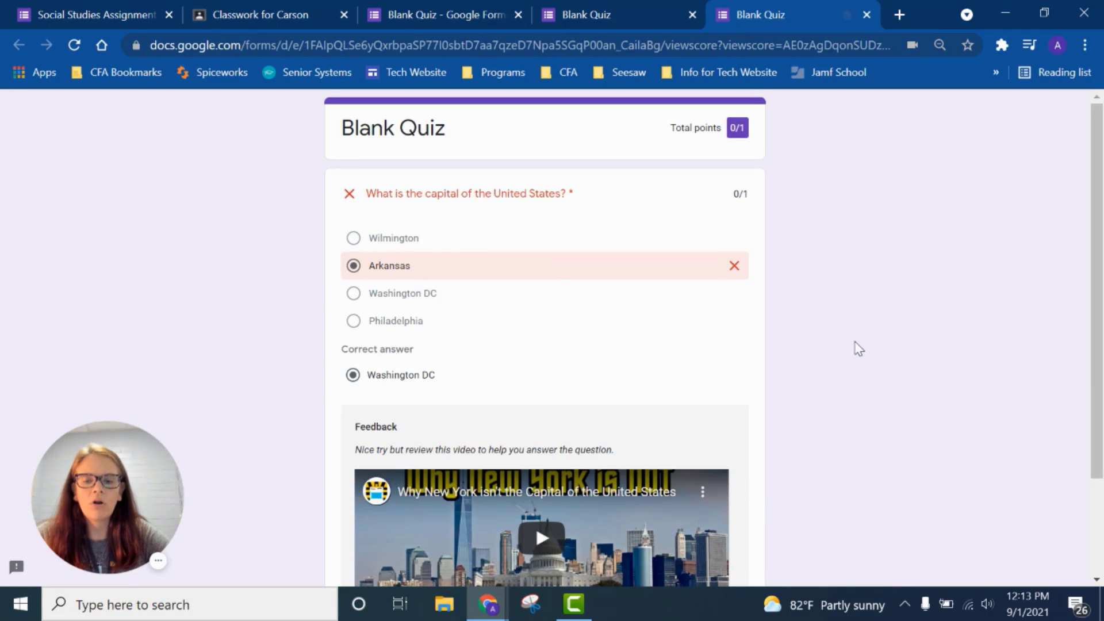
pyautogui.scroll(-3, 853, 343)
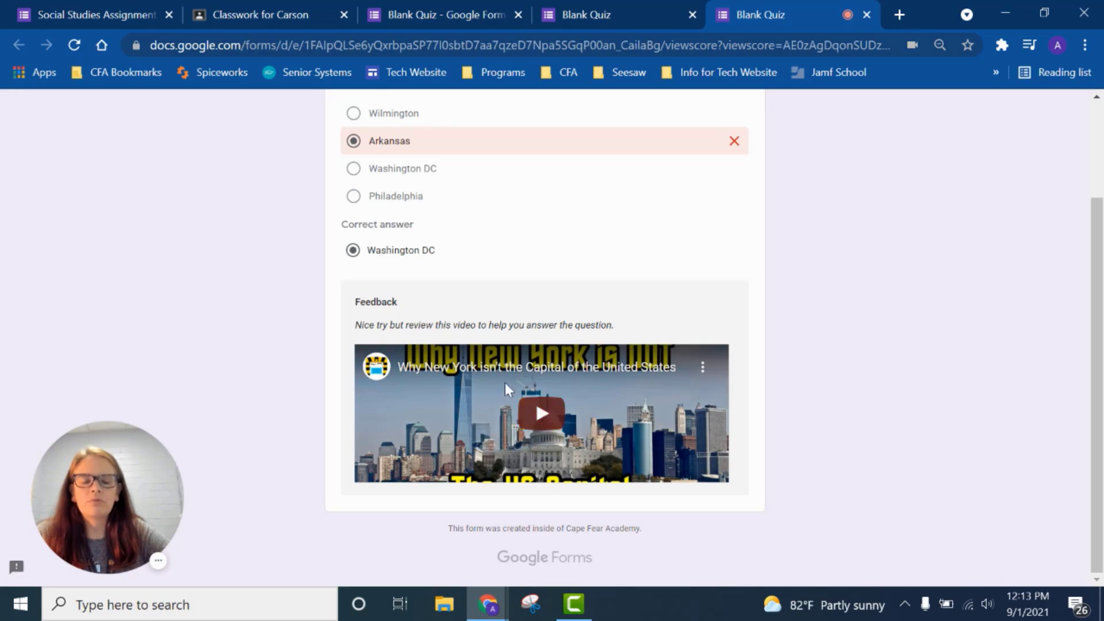
pyautogui.scroll(2, 517, 381)
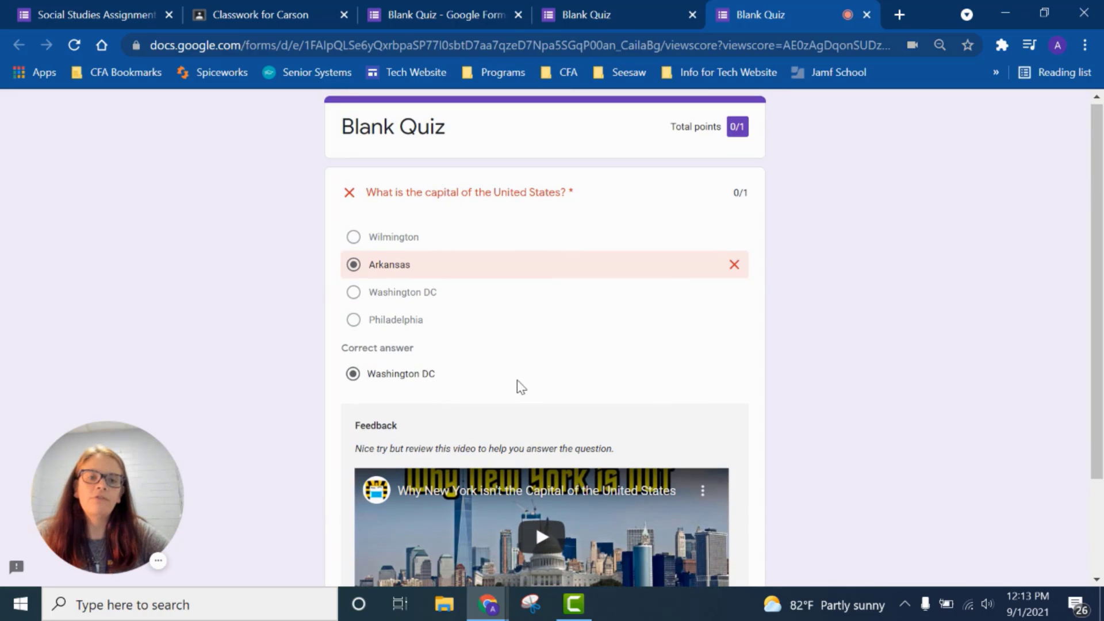
pyautogui.scroll(-2, 520, 387)
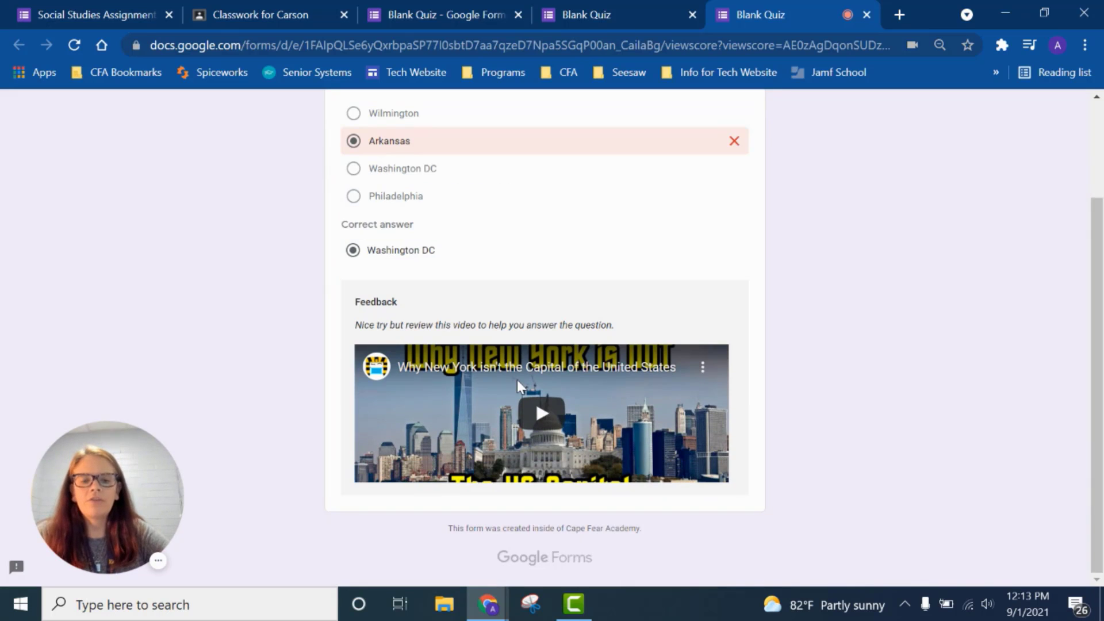
pyautogui.scroll(2, 833, 324)
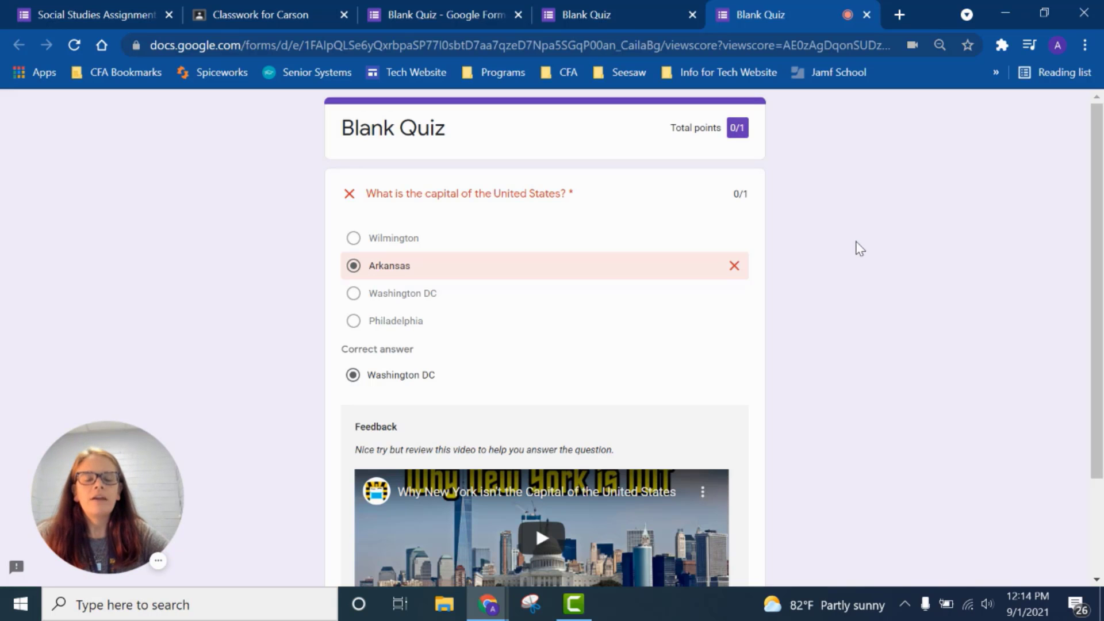
pyautogui.click(866, 14)
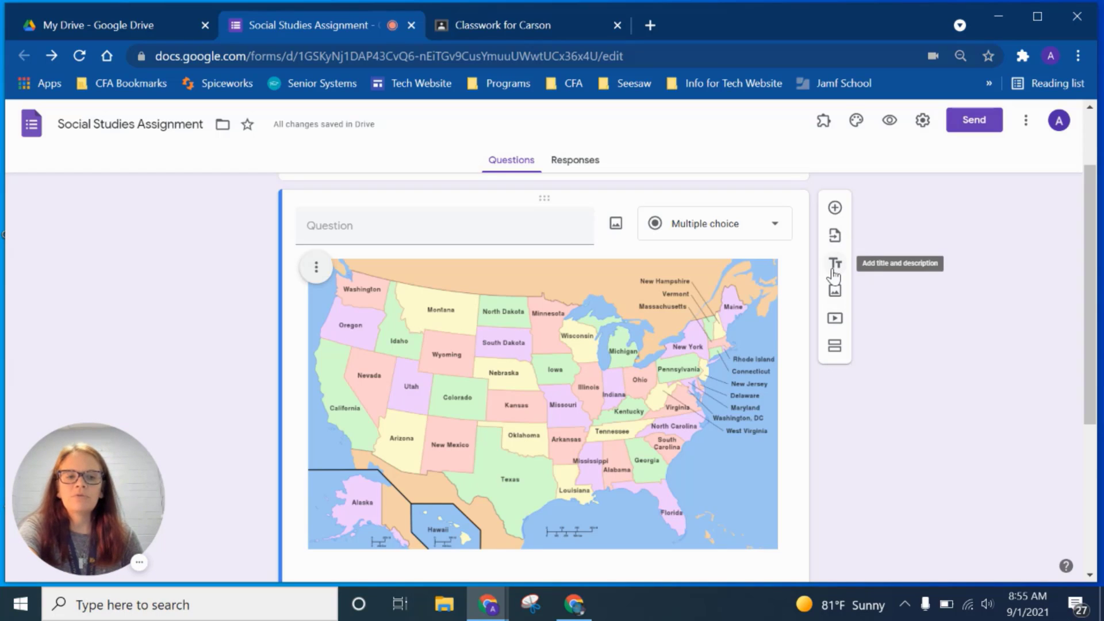
# Add a new section after the map question in the Social Studies Assignment form
pyautogui.click(839, 344)
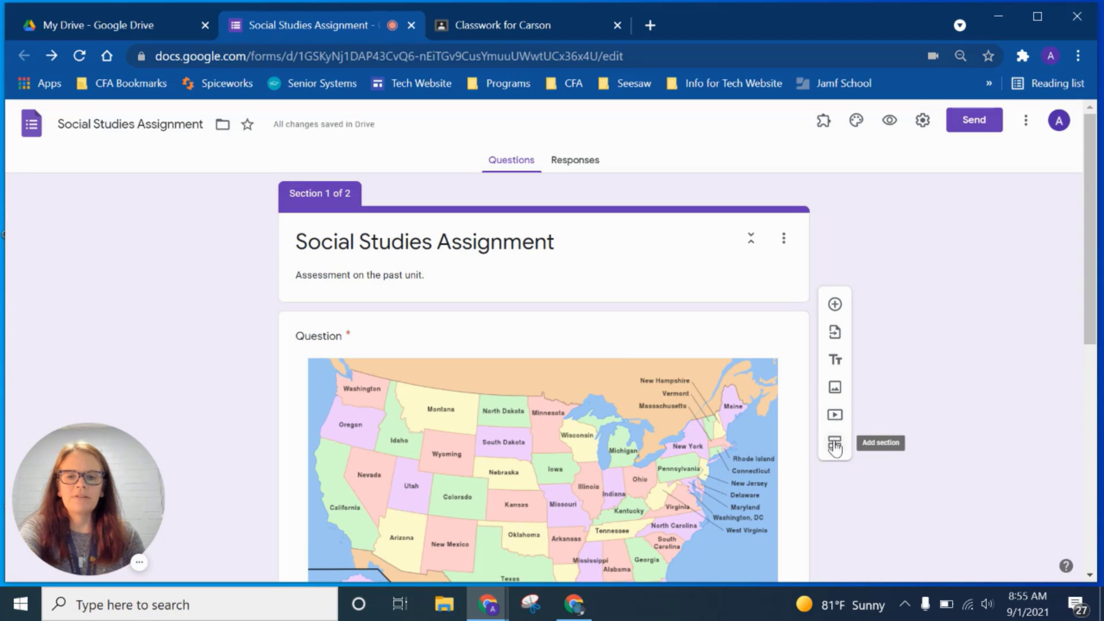
pyautogui.scroll(-6, 833, 454)
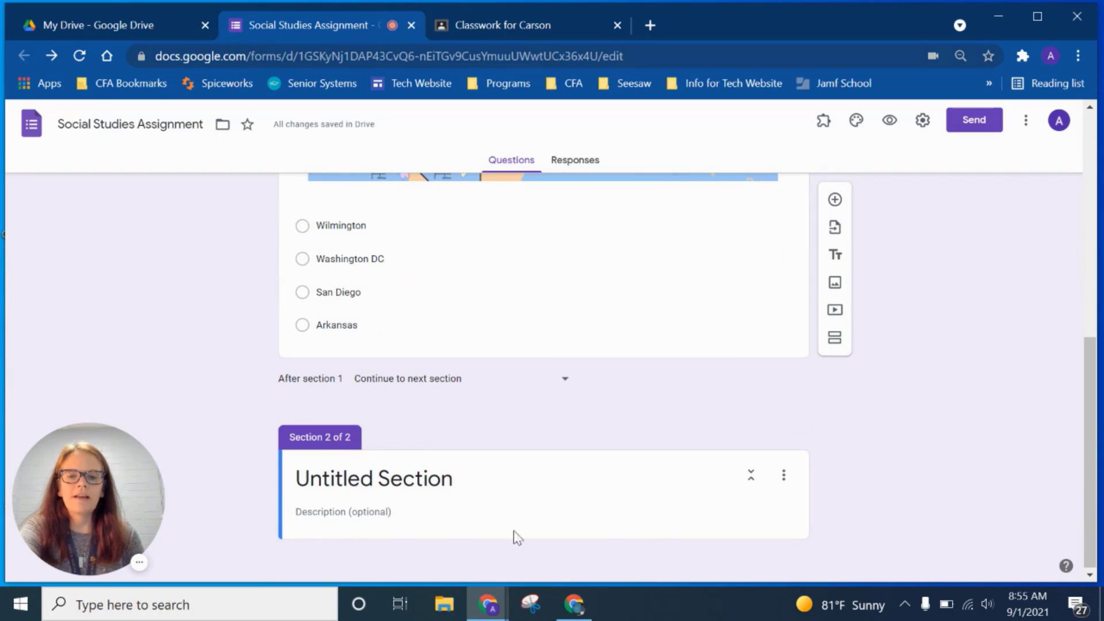
# Examine the choices for what follows section 1 and the section's duplicate, move and delete options without applying any
pyautogui.click(564, 381)
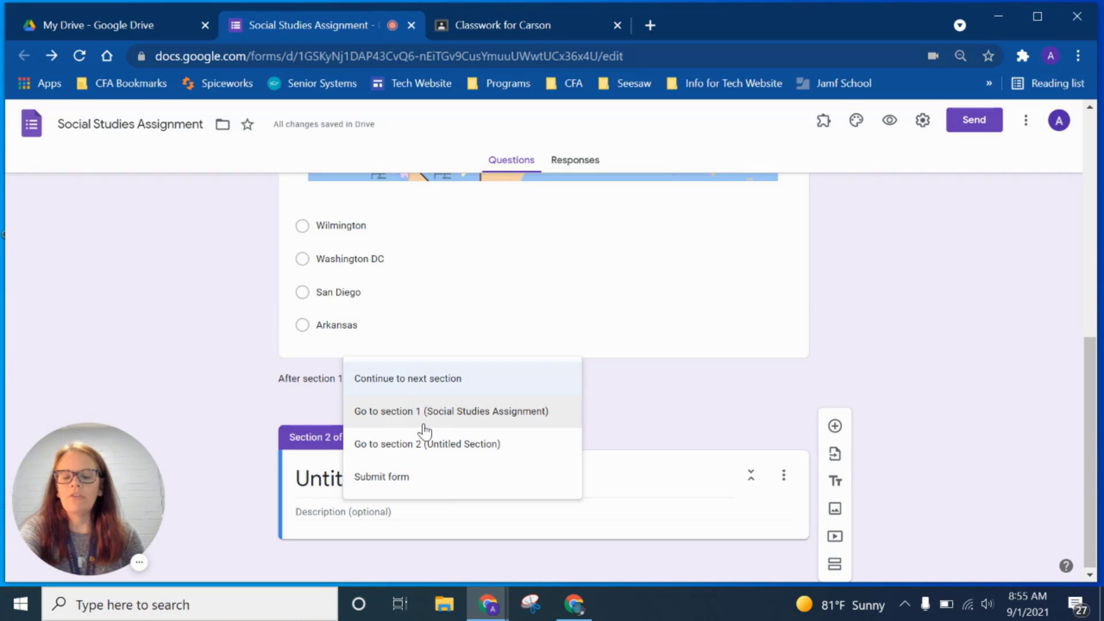
pyautogui.click(947, 371)
pyautogui.scroll(8, 947, 371)
pyautogui.scroll(1, 947, 372)
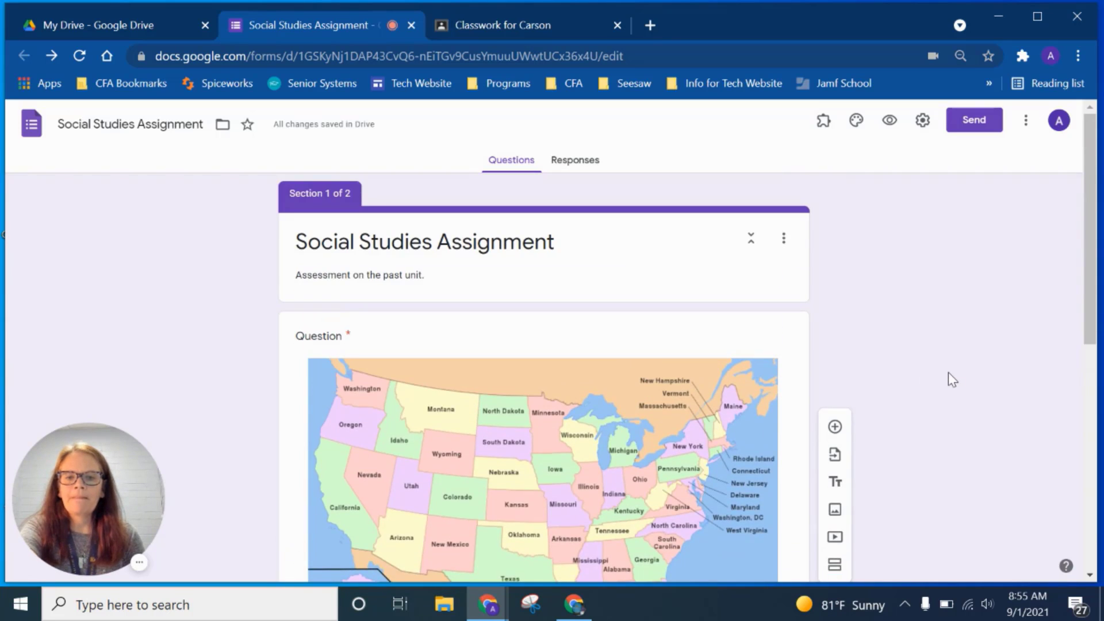
pyautogui.click(788, 237)
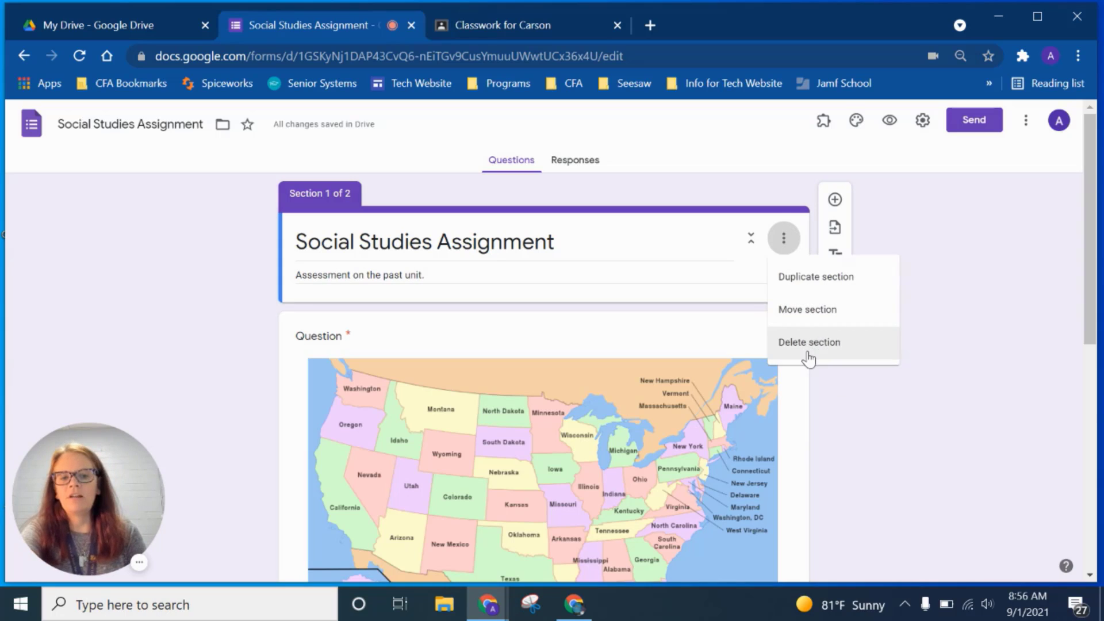
pyautogui.click(903, 464)
pyautogui.scroll(-7, 902, 464)
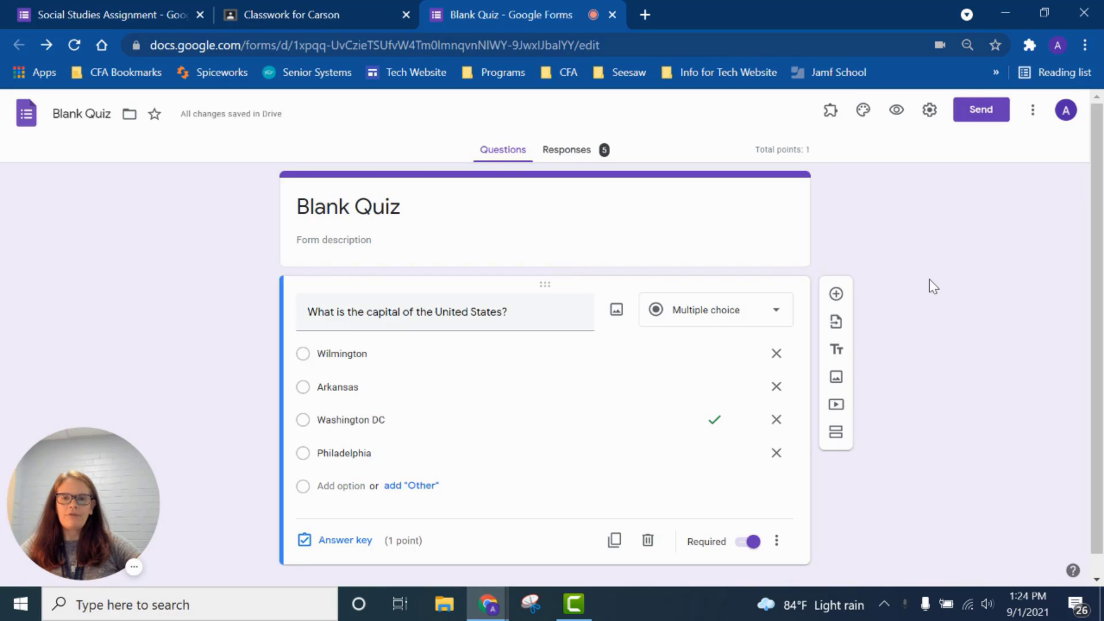
# Open the Blank Quiz responses and examine the summary's insights, points distribution and frequently missed questions
pyautogui.click(582, 162)
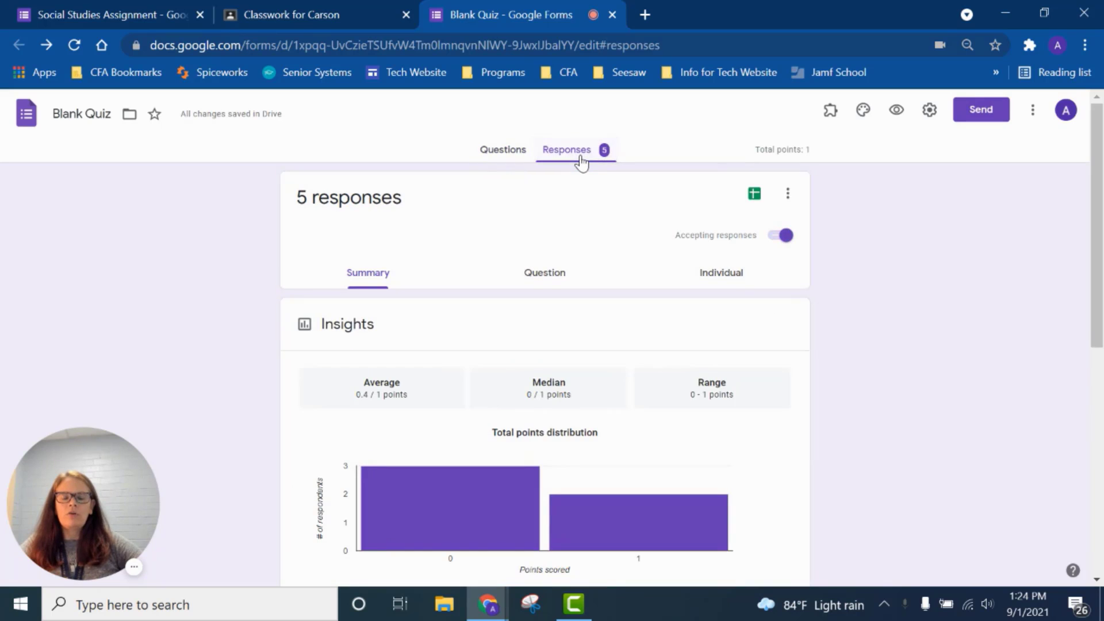
pyautogui.scroll(-2, 879, 364)
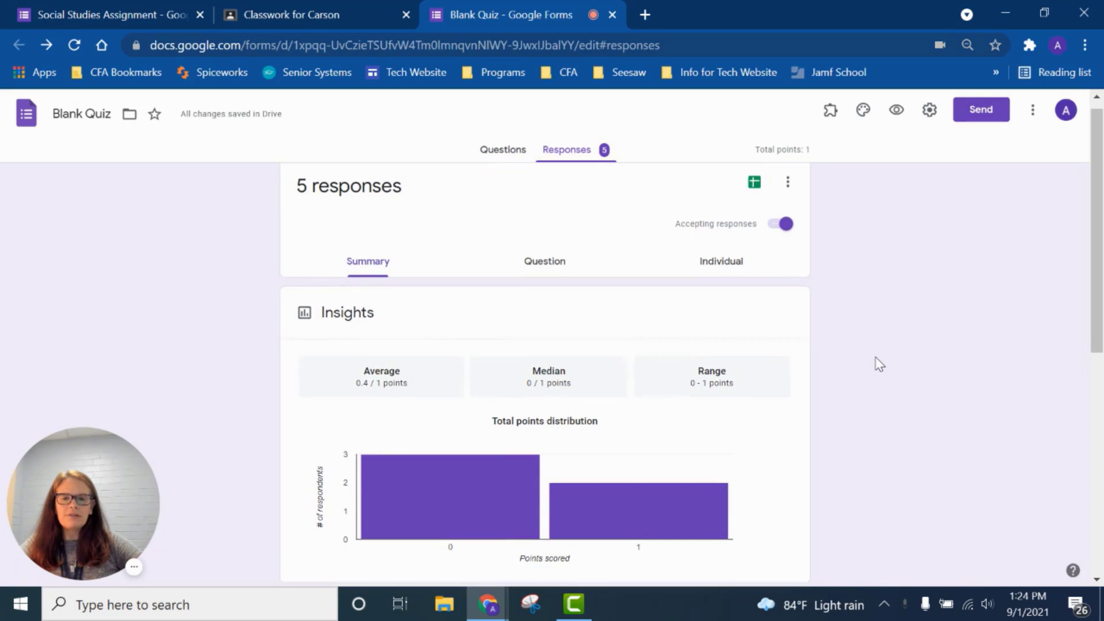
pyautogui.scroll(-2, 879, 364)
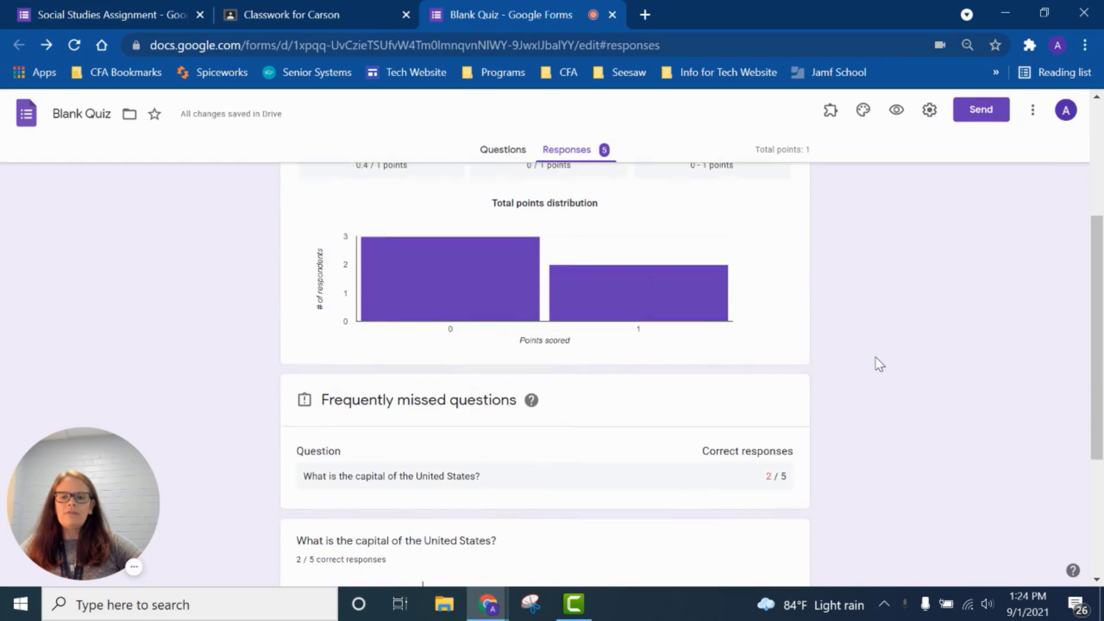
pyautogui.scroll(4, 879, 364)
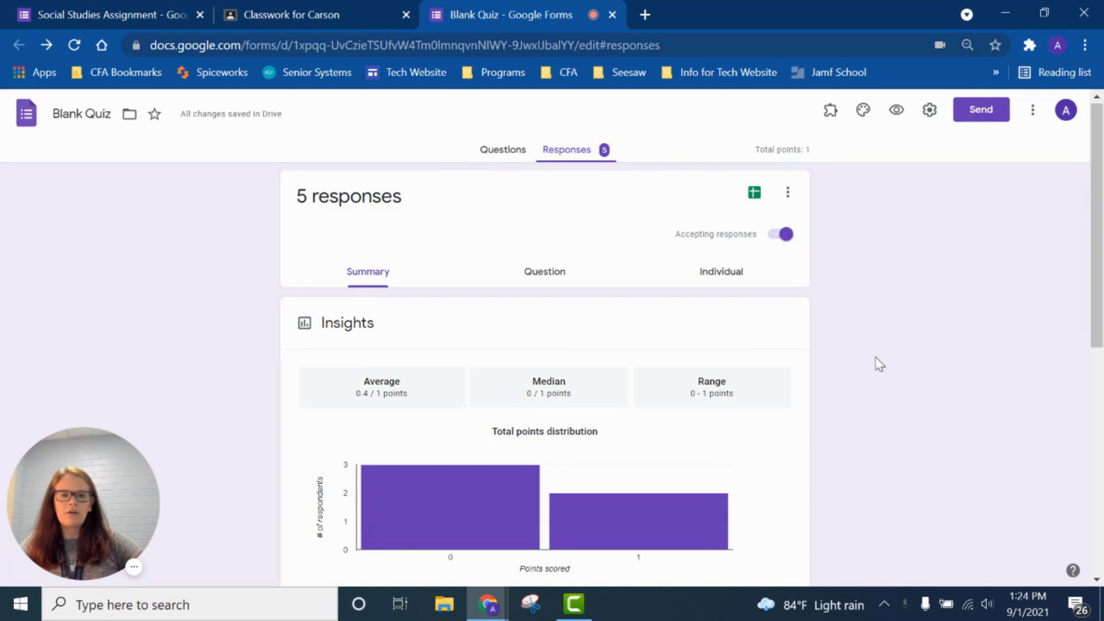
pyautogui.scroll(-2, 879, 364)
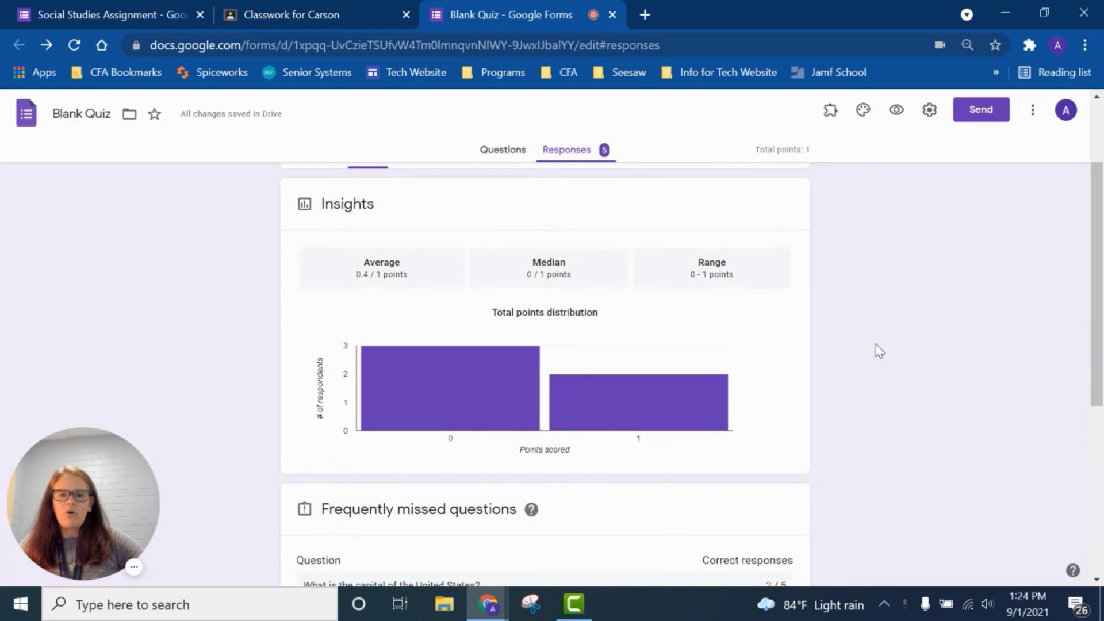
# Examine the frequently missed questions and the answer chart for the capital question in the Blank Quiz response summary
pyautogui.rightClick(879, 351)
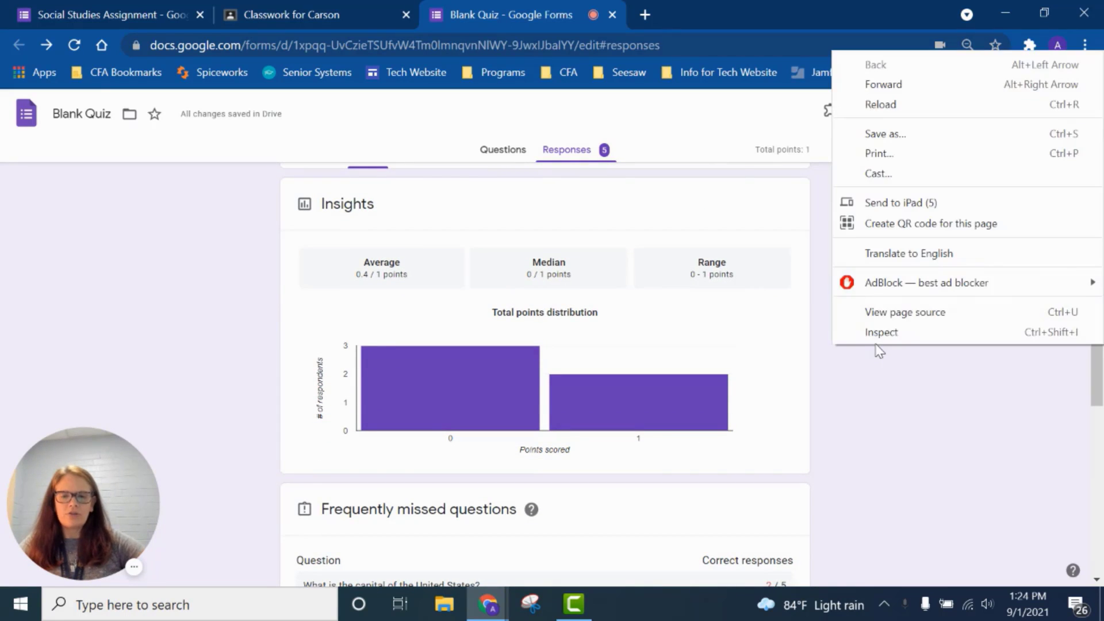
pyautogui.click(886, 464)
pyautogui.scroll(-1, 889, 465)
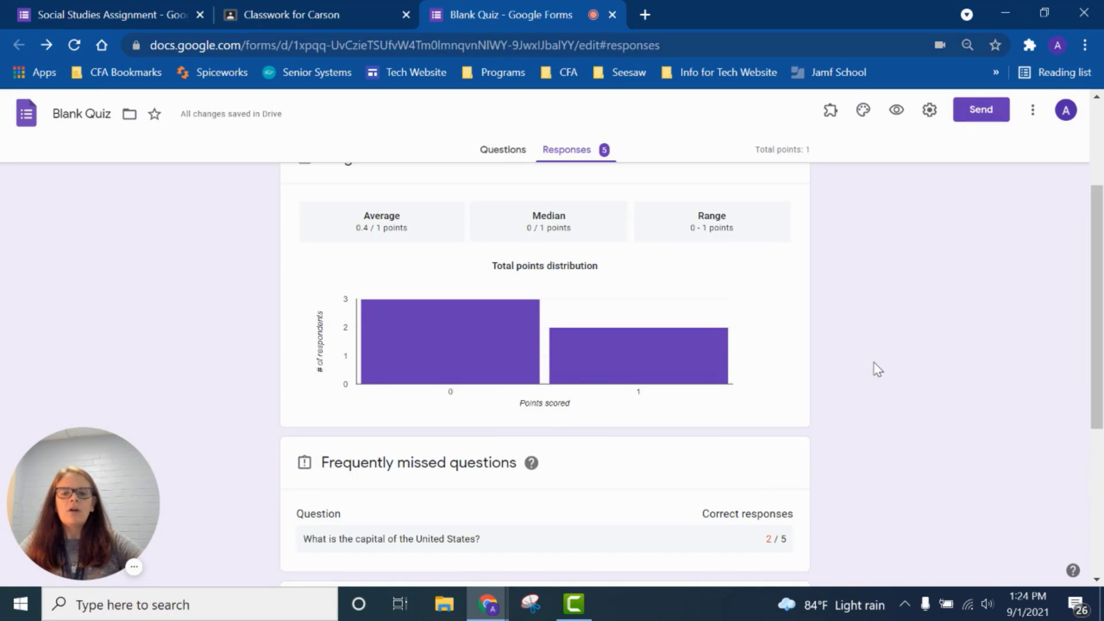
pyautogui.scroll(-4, 877, 368)
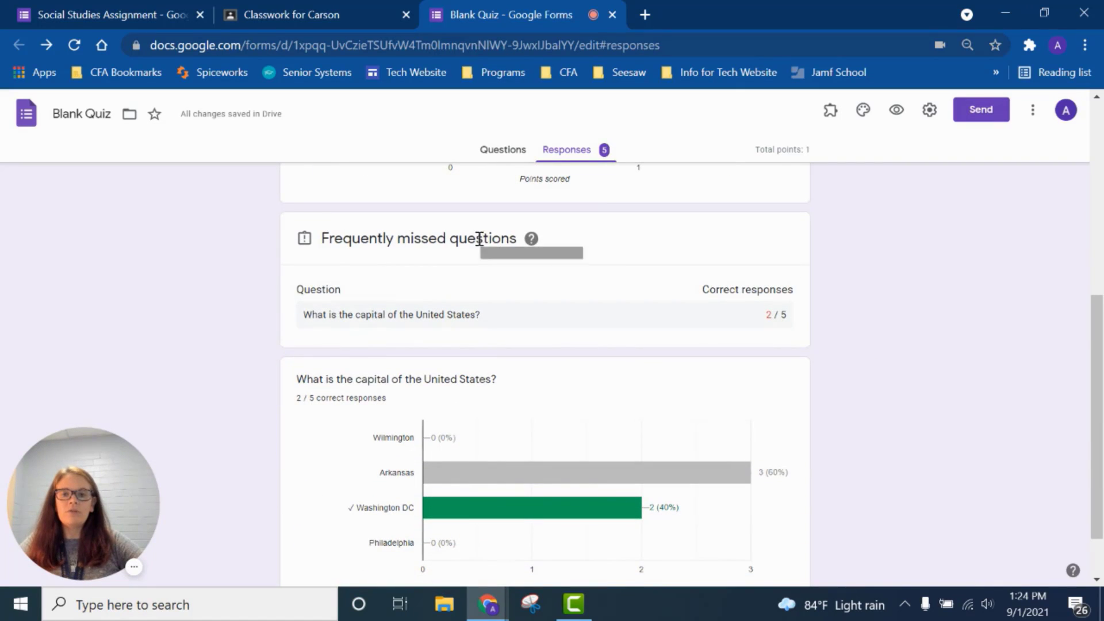
pyautogui.moveTo(532, 247)
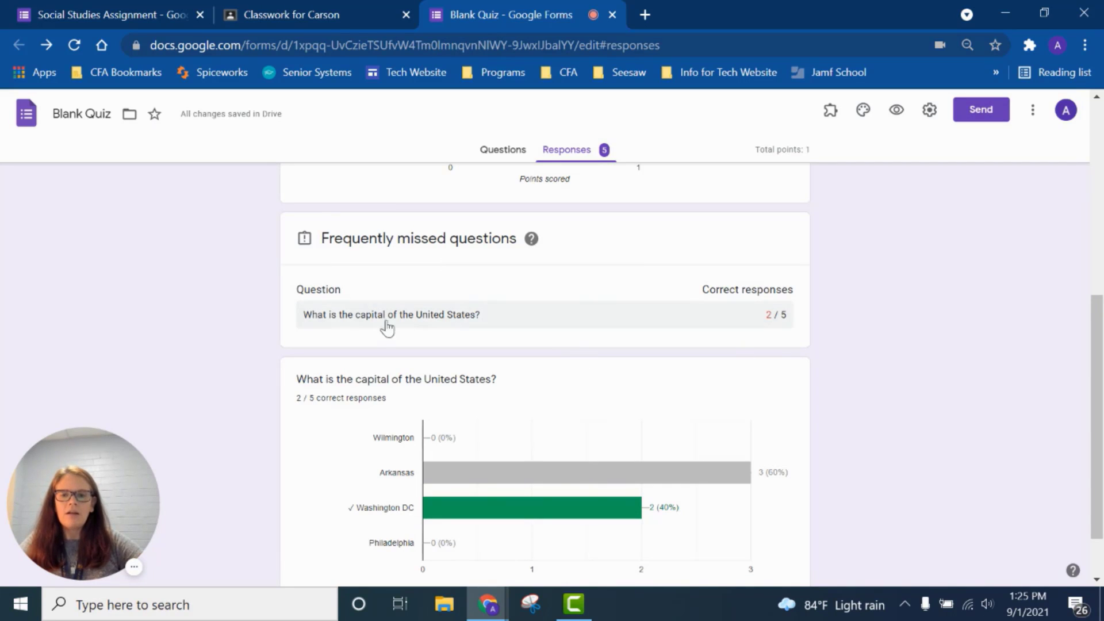
pyautogui.scroll(-1, 395, 319)
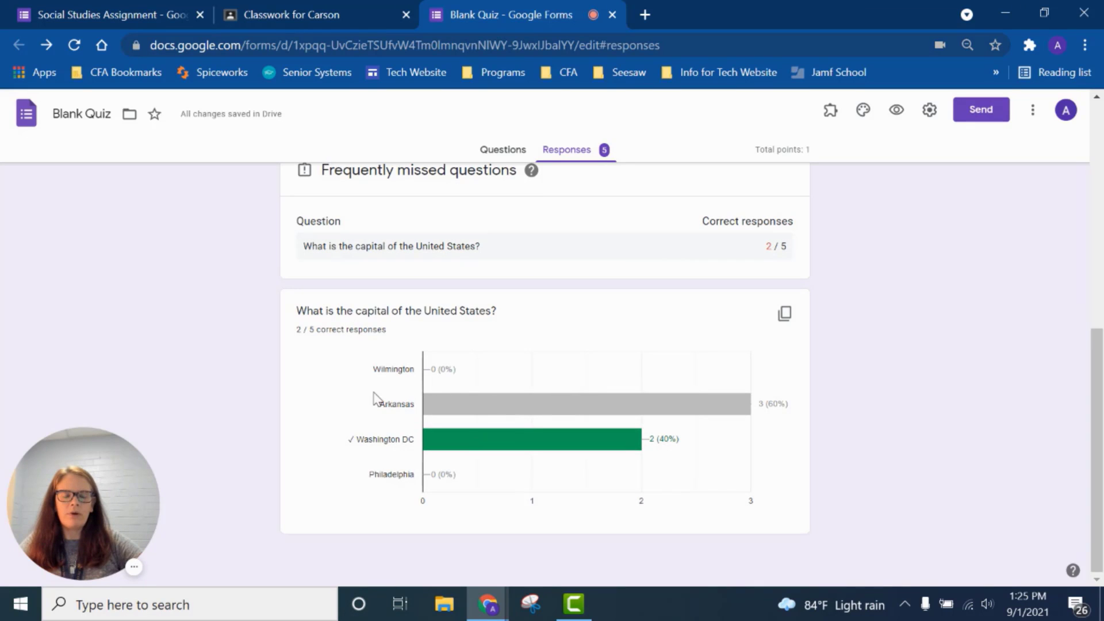
pyautogui.moveTo(717, 397)
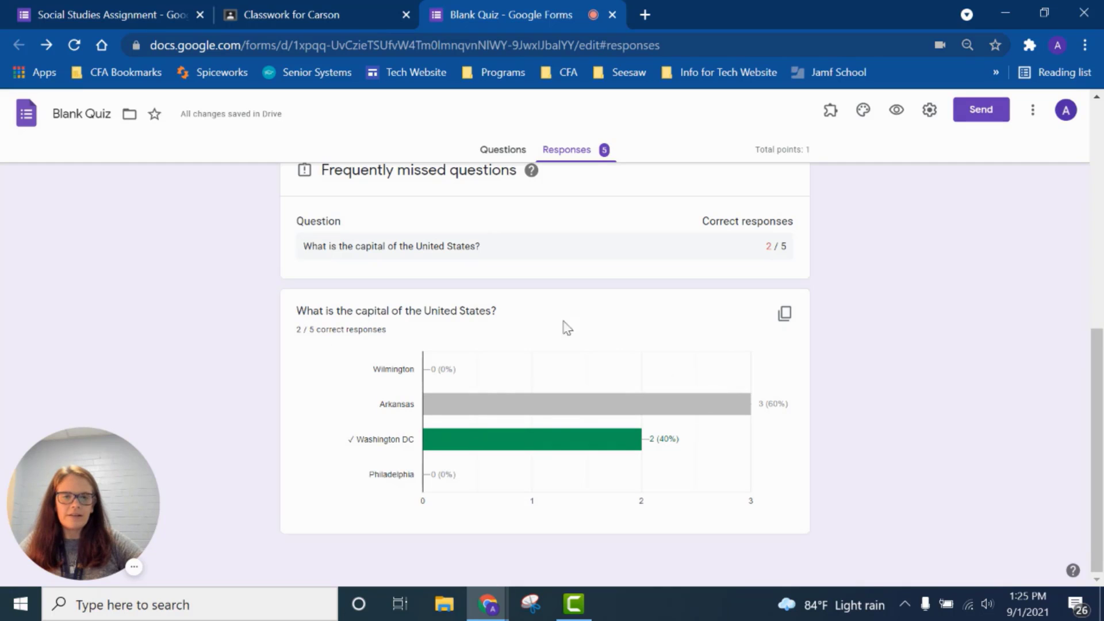
# View the responses by question and examine the grading and feedback for each answer given to the capital question
pyautogui.scroll(10, 554, 271)
pyautogui.click(555, 272)
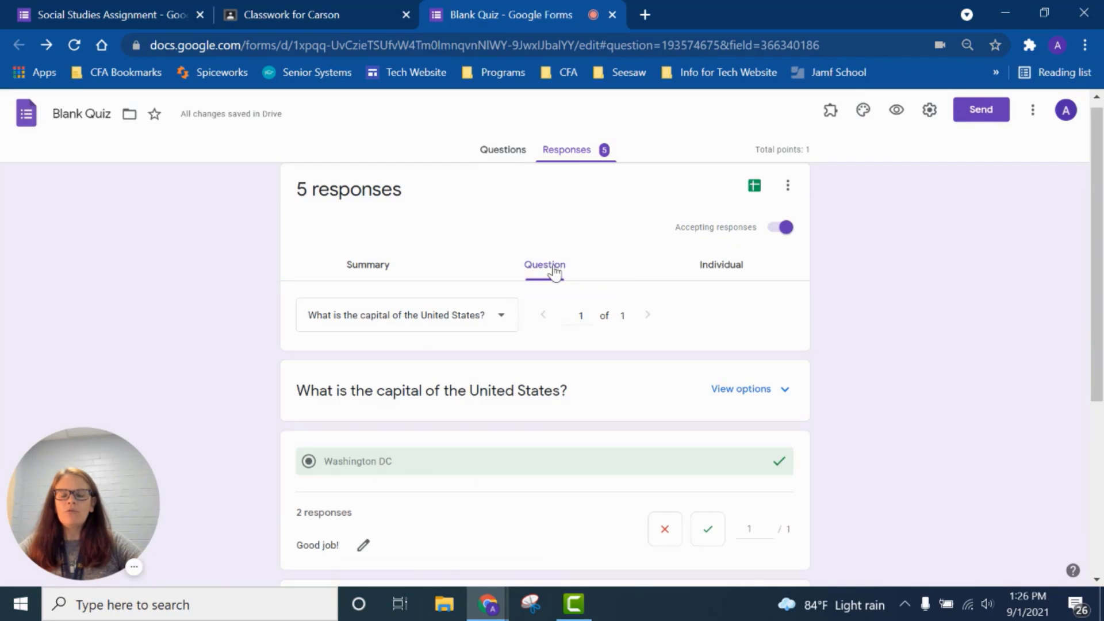
pyautogui.scroll(-2, 891, 422)
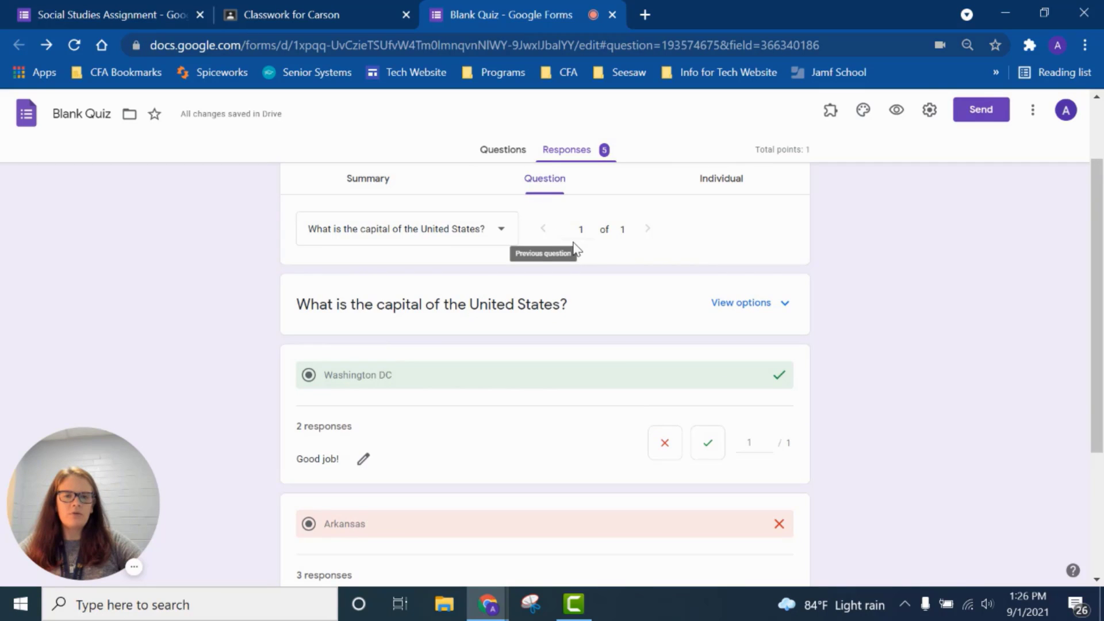
pyautogui.scroll(-1, 856, 403)
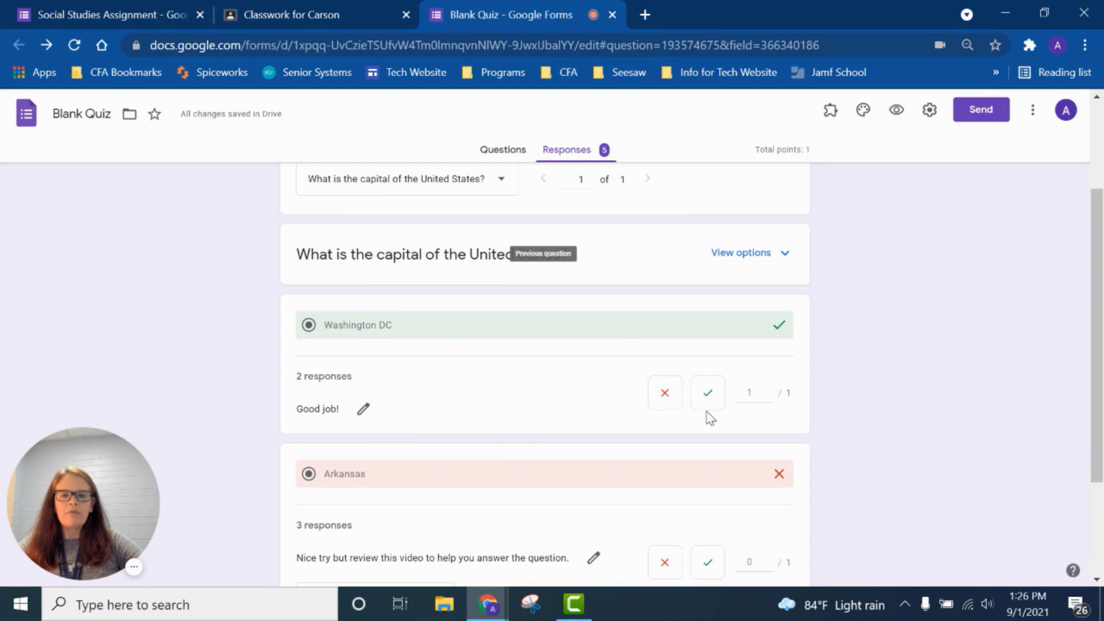
pyautogui.scroll(-3, 949, 374)
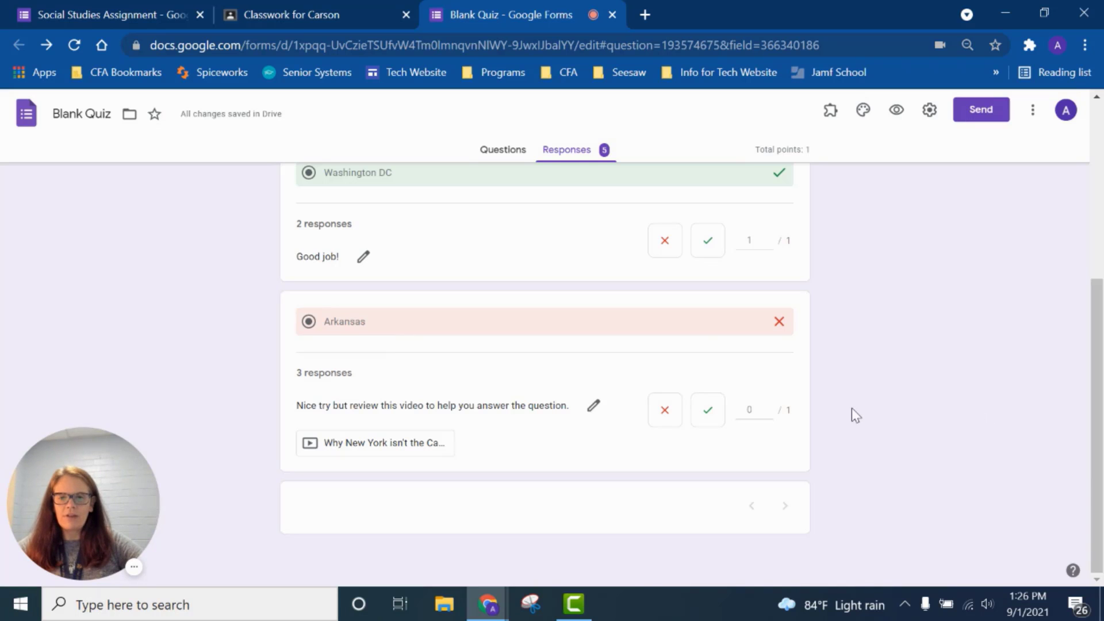
# View the responses individually and examine the answers, scores and feedback of the first and second responses
pyautogui.scroll(5, 851, 408)
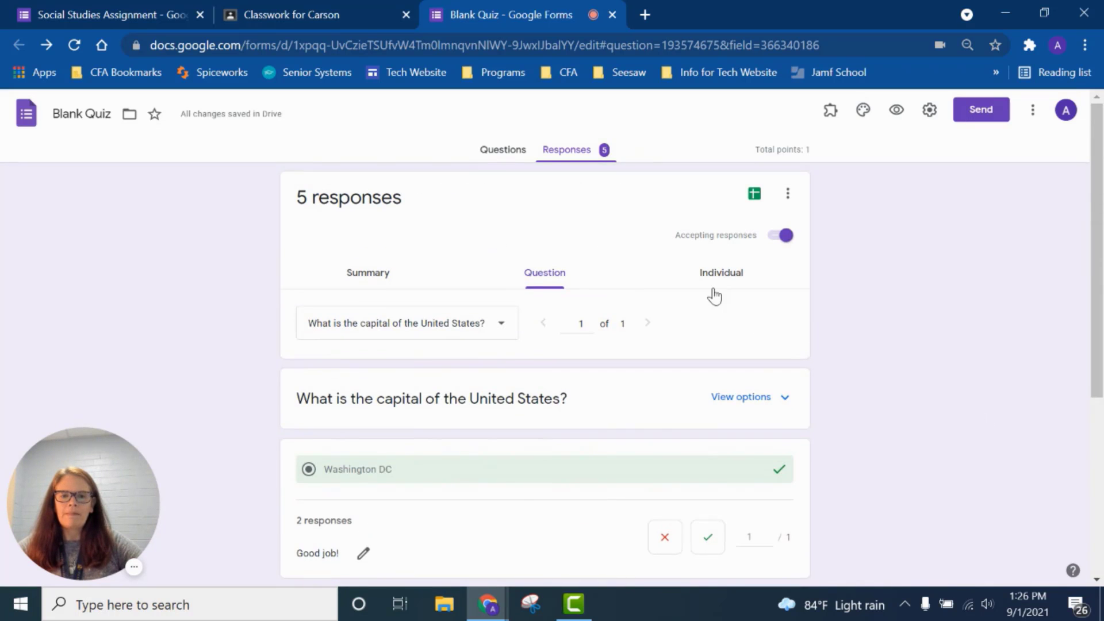
pyautogui.click(718, 289)
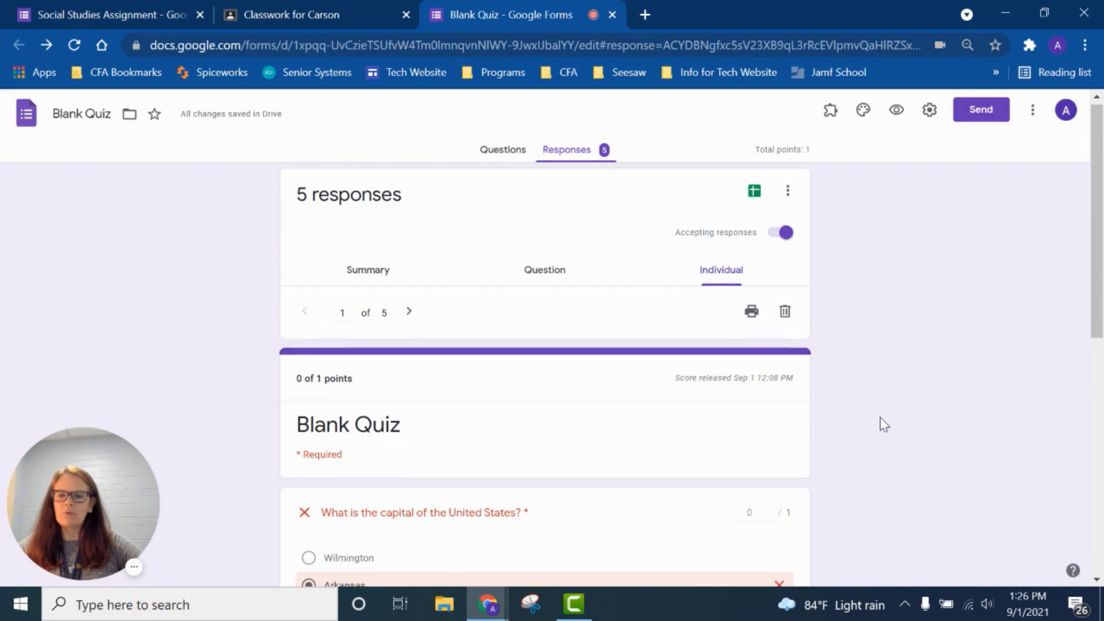
pyautogui.scroll(-1, 884, 424)
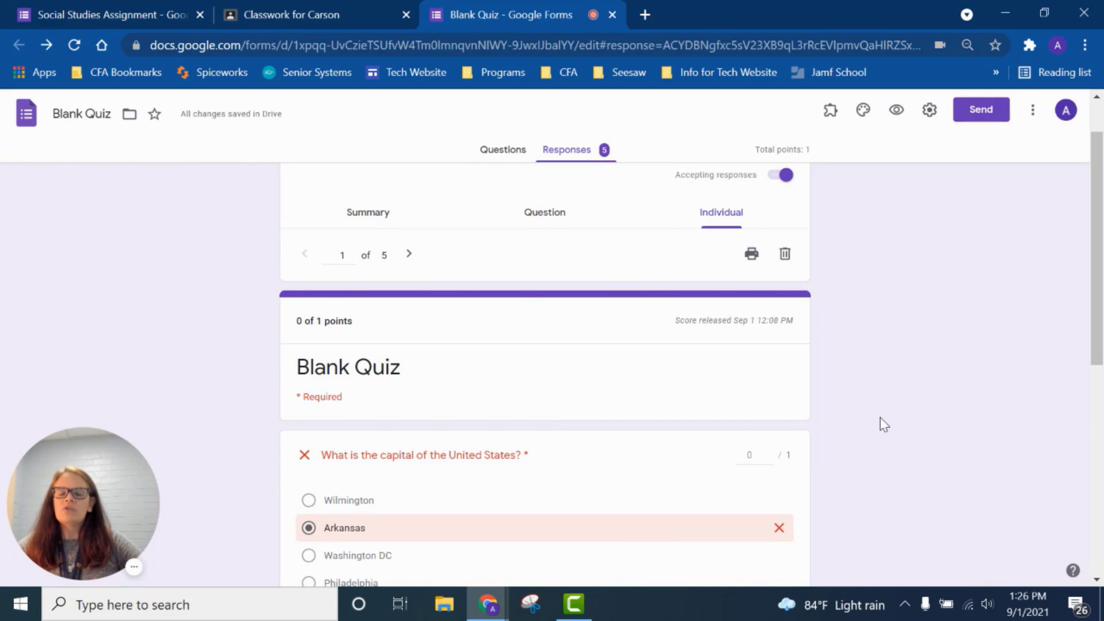
pyautogui.scroll(-2, 883, 425)
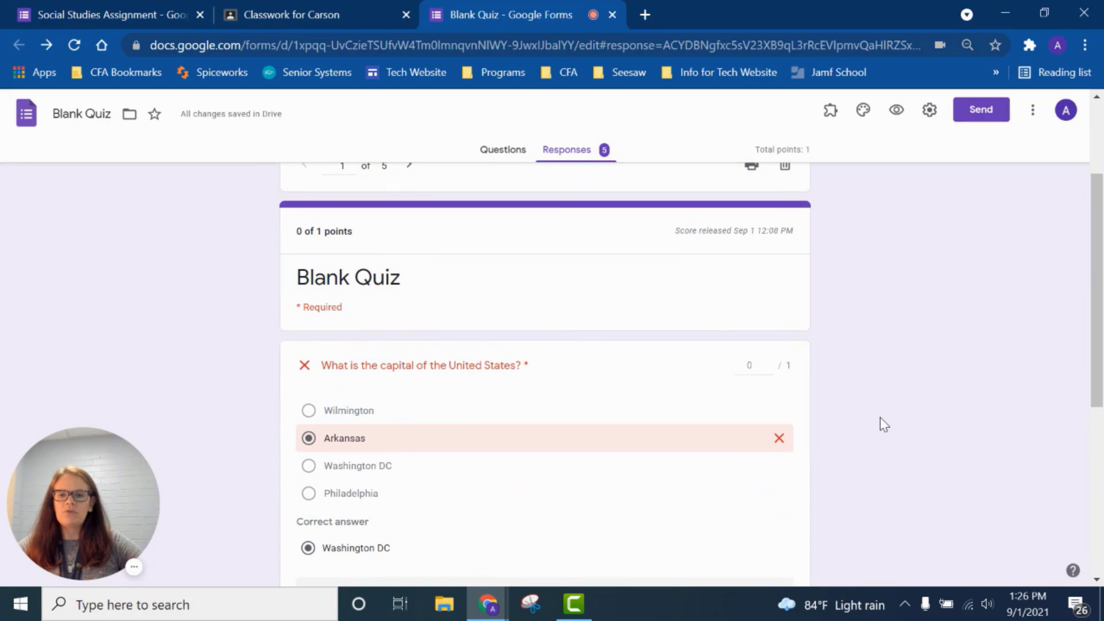
pyautogui.scroll(-1, 884, 425)
pyautogui.scroll(-4, 883, 422)
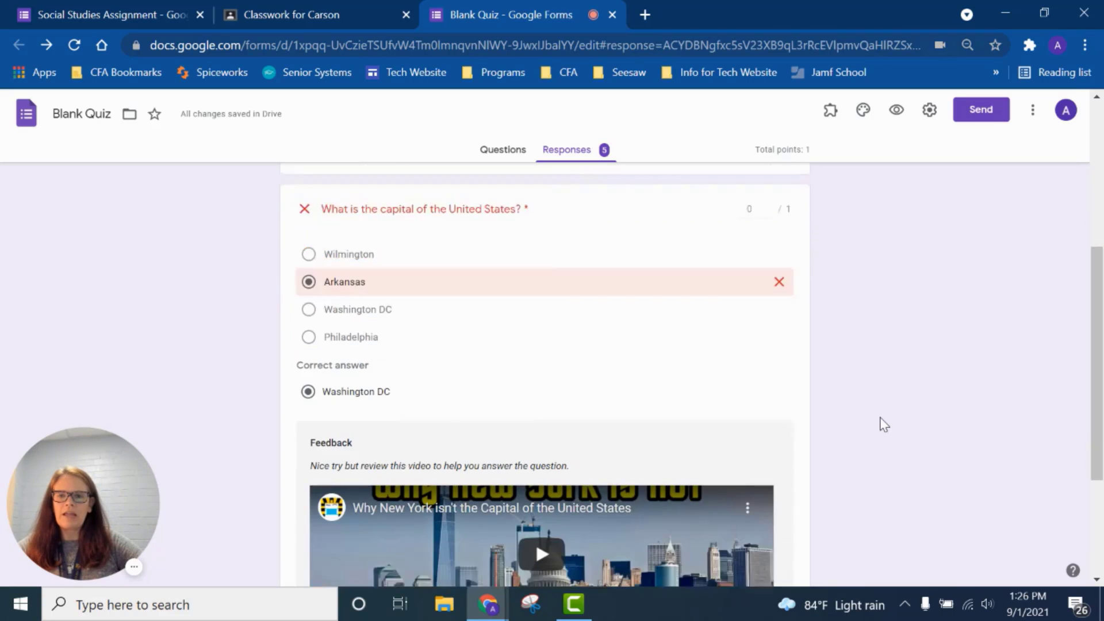
pyautogui.scroll(9, 640, 350)
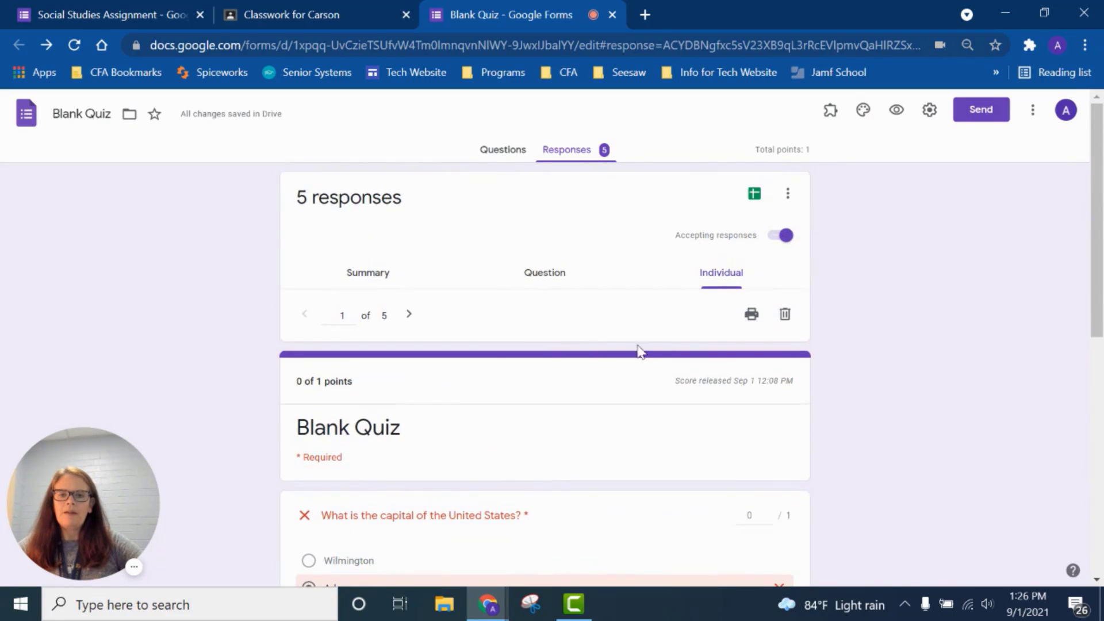
pyautogui.click(409, 315)
pyautogui.scroll(-5, 989, 409)
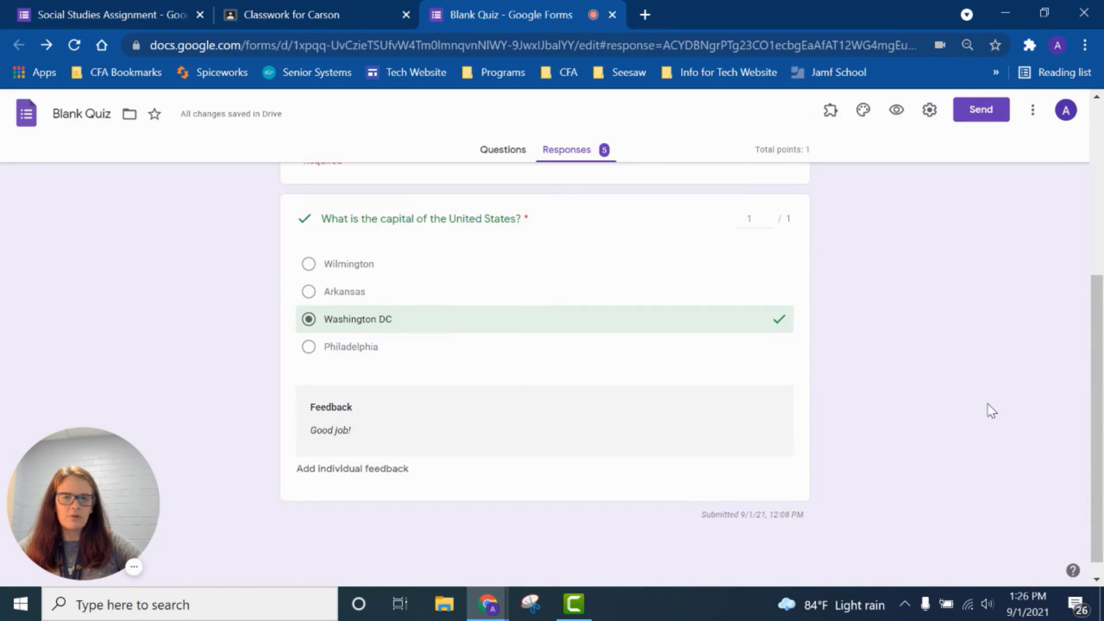
pyautogui.scroll(5, 991, 410)
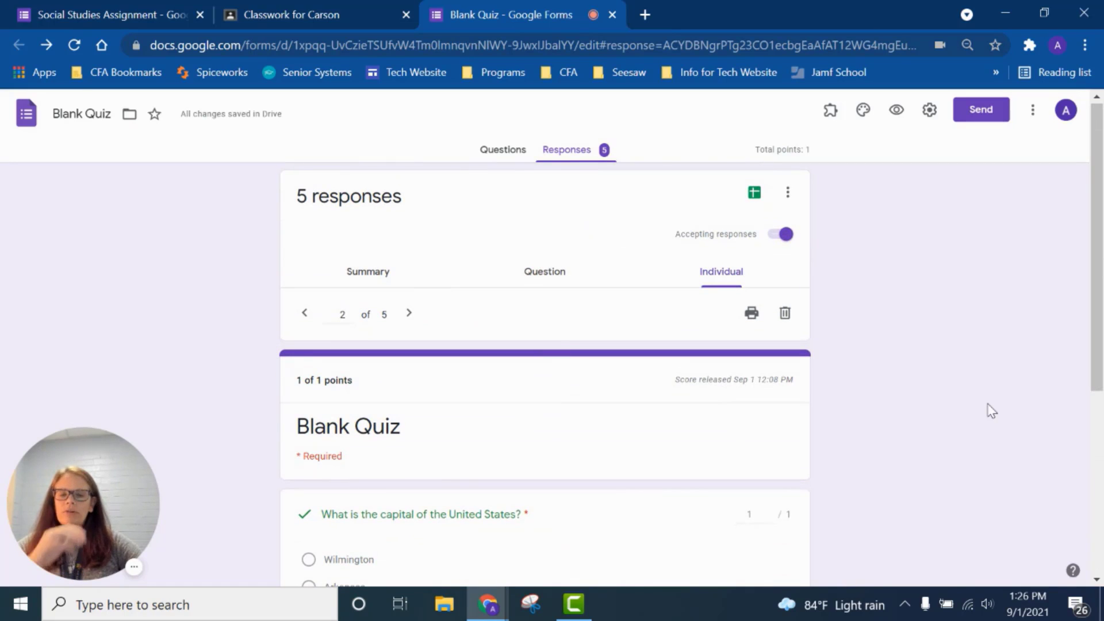
# Create a new spreadsheet named Blank Quiz (Responses) as the response destination, view it, and close it
pyautogui.click(754, 196)
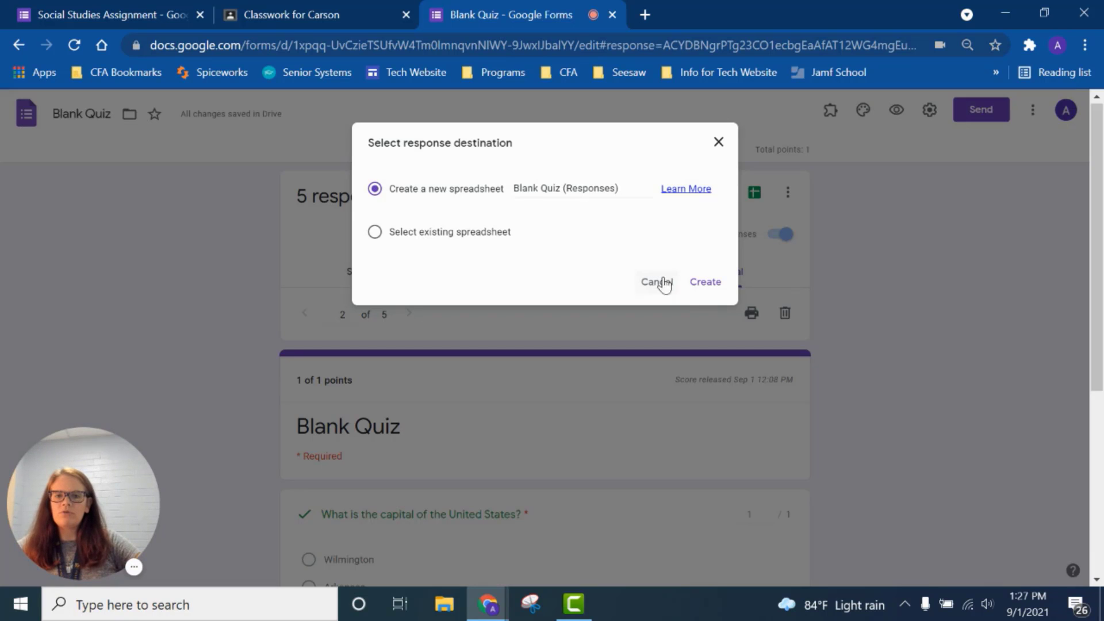
pyautogui.click(705, 285)
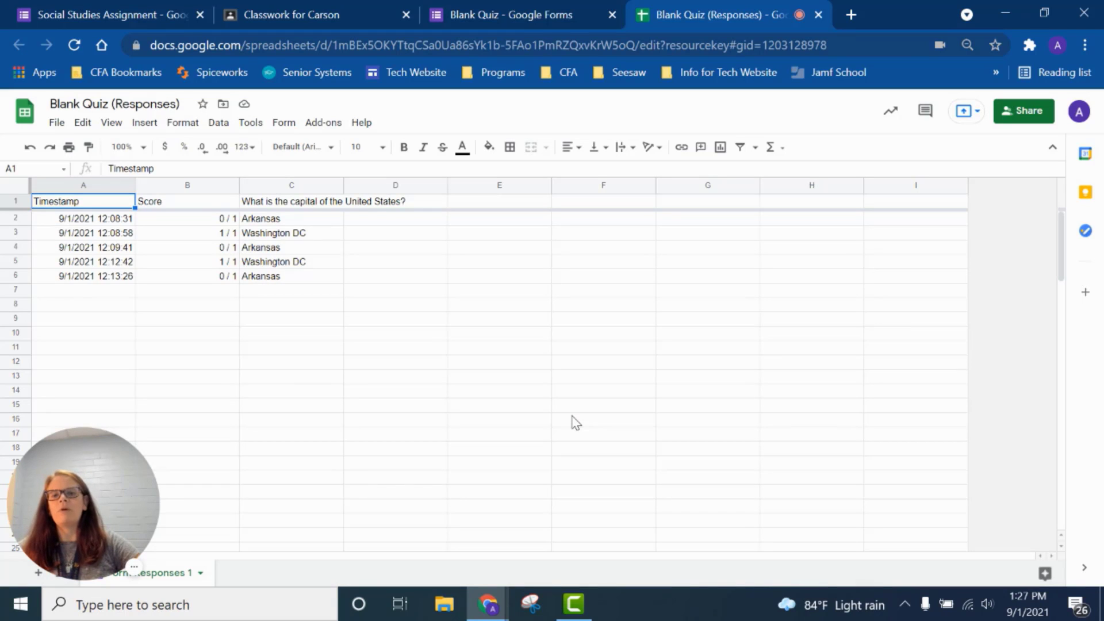
pyautogui.click(817, 14)
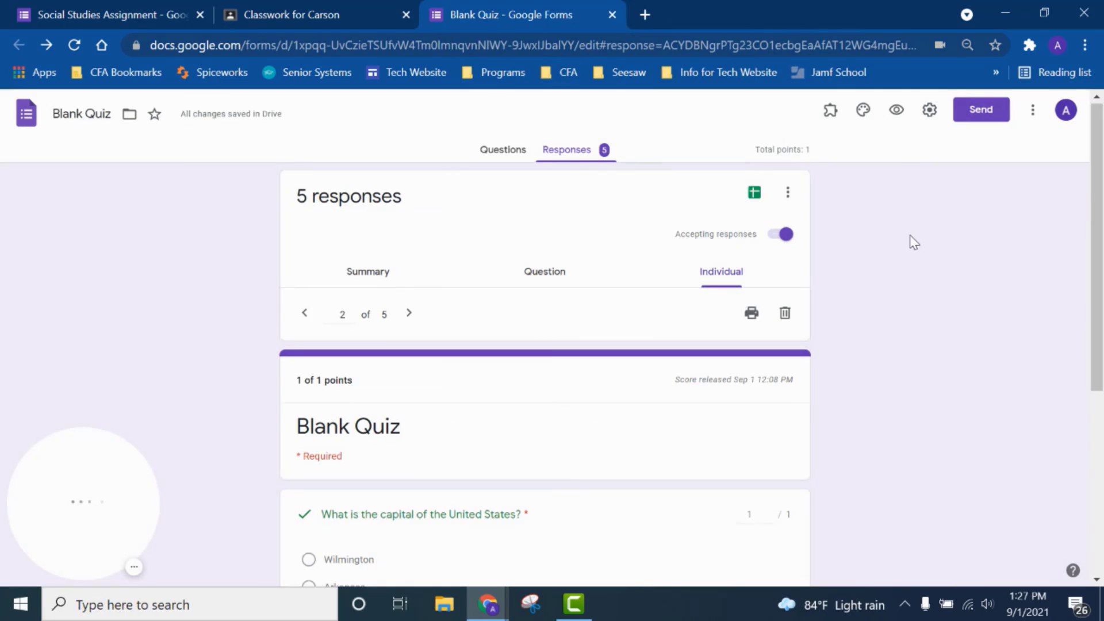
# Switch to the Google Classroom assignment draft, title it "Social Studies Assessment" and assign it to all students
pyautogui.click(342, 17)
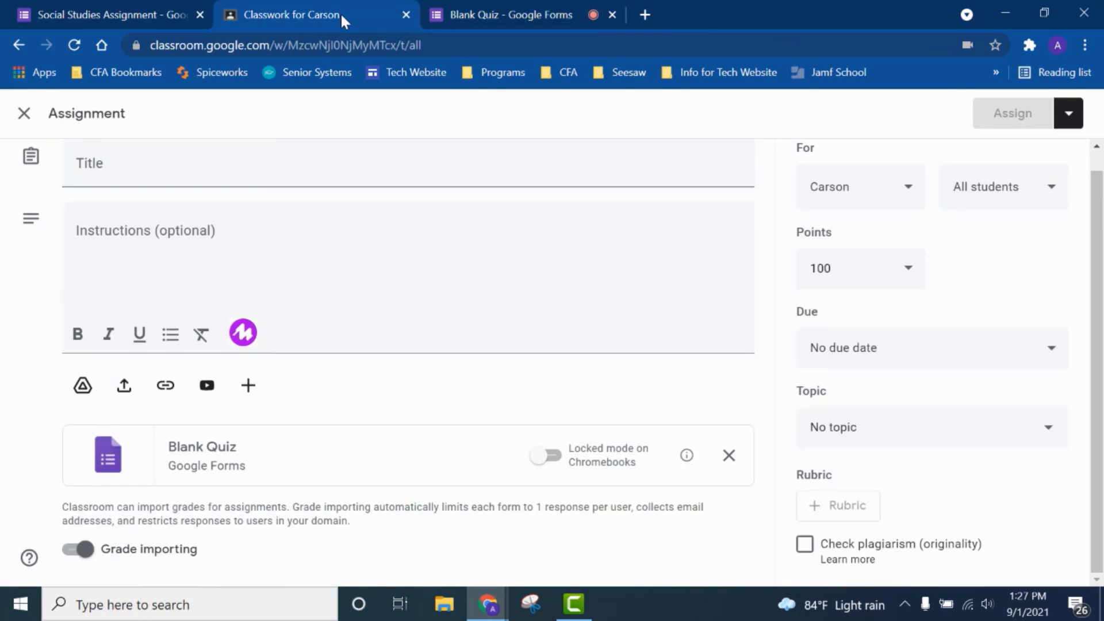
pyautogui.click(134, 169)
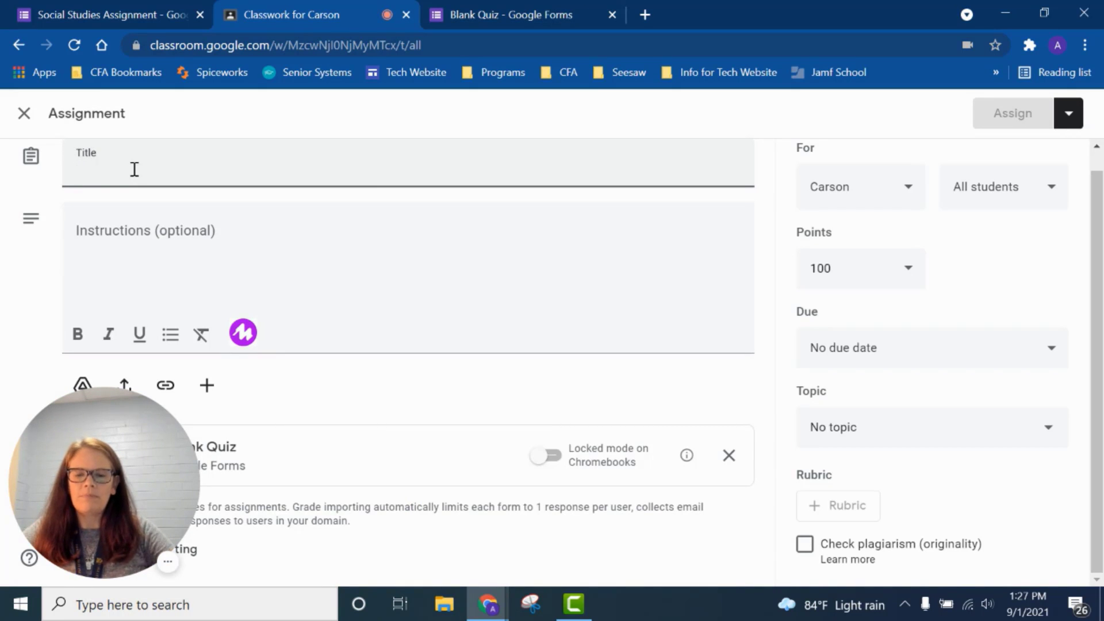
pyautogui.write('Social ')
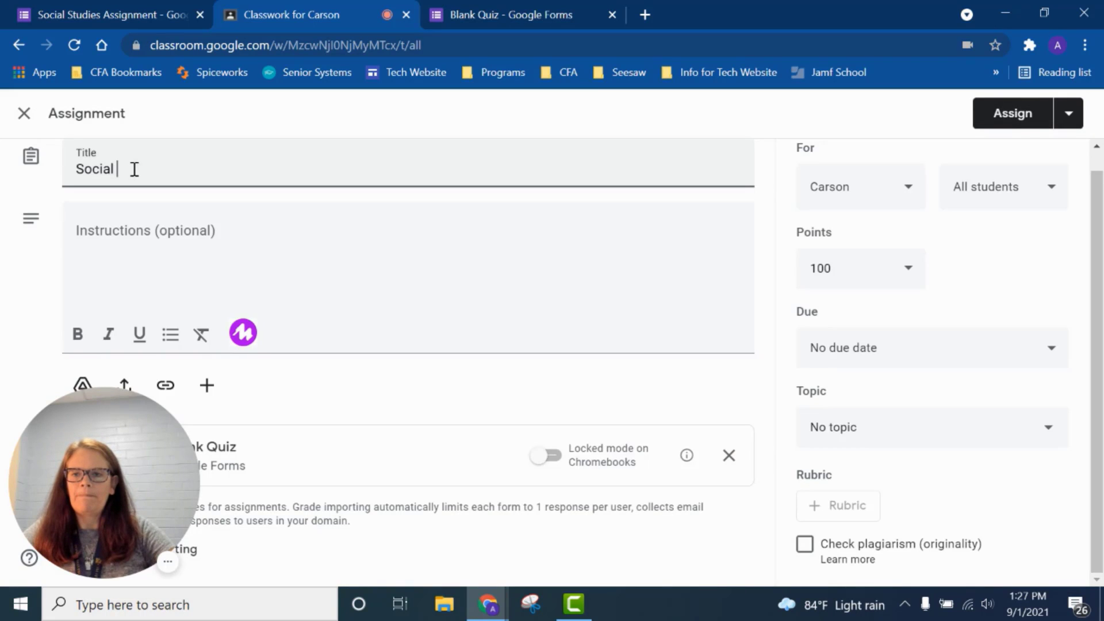
pyautogui.write('Studies Assessment')
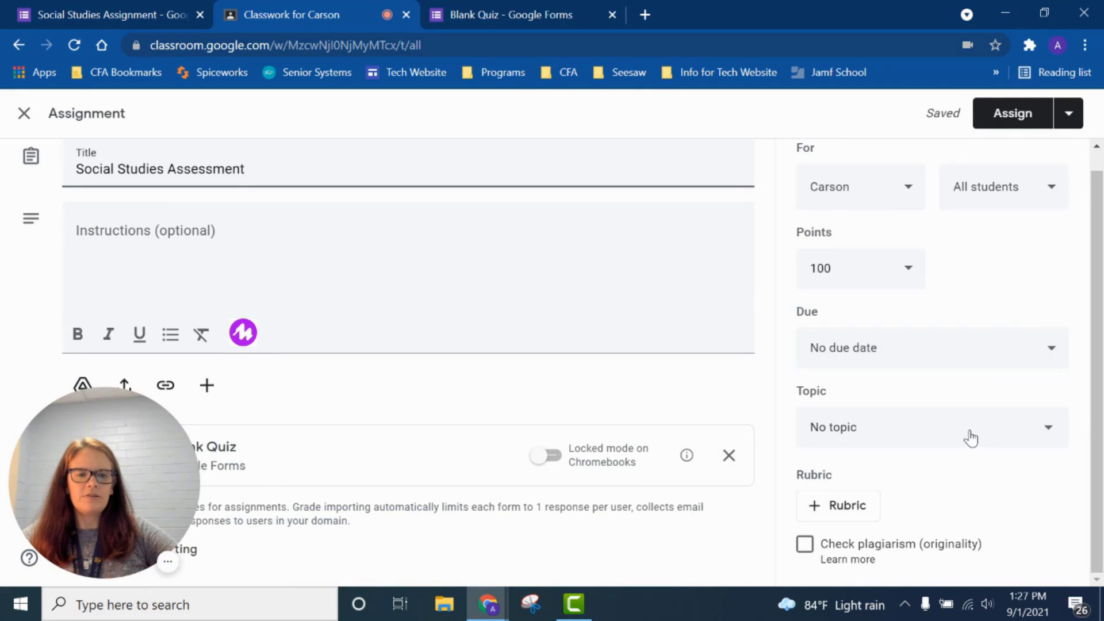
pyautogui.click(999, 118)
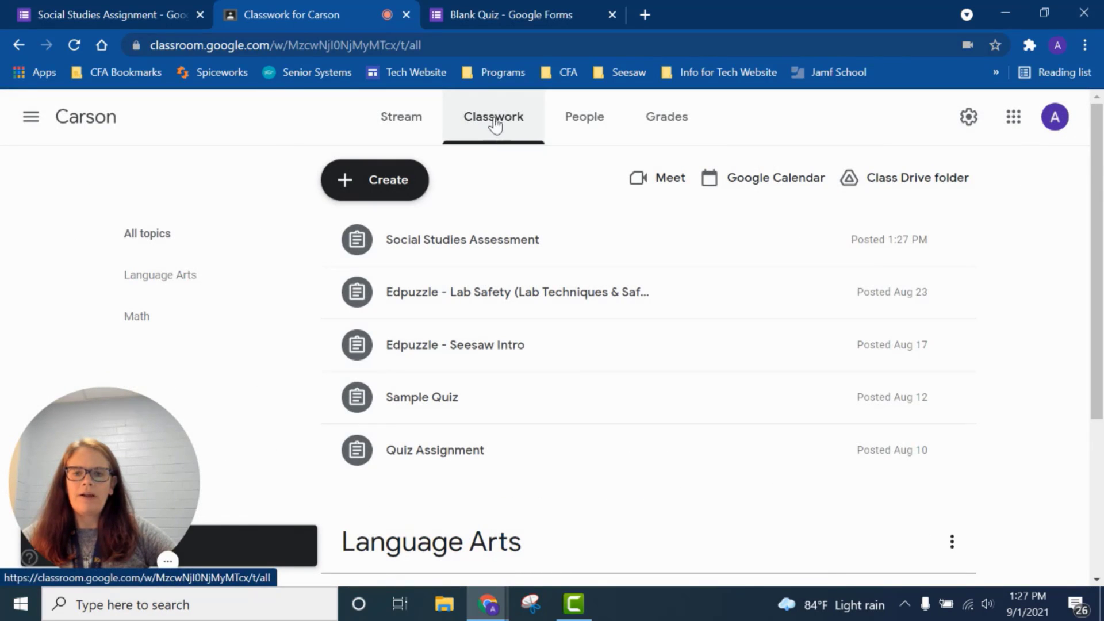
# Expand the posted Social Studies Assessment to check its turned-in and assigned counts, and switch to the test student's browser profile
pyautogui.click(504, 238)
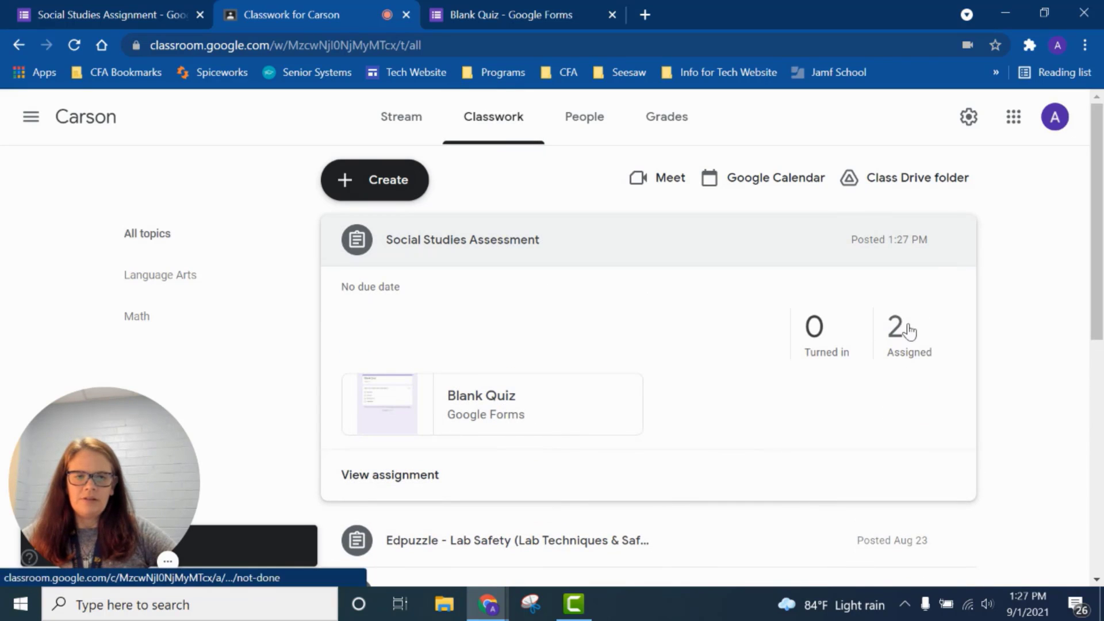
pyautogui.click(1049, 51)
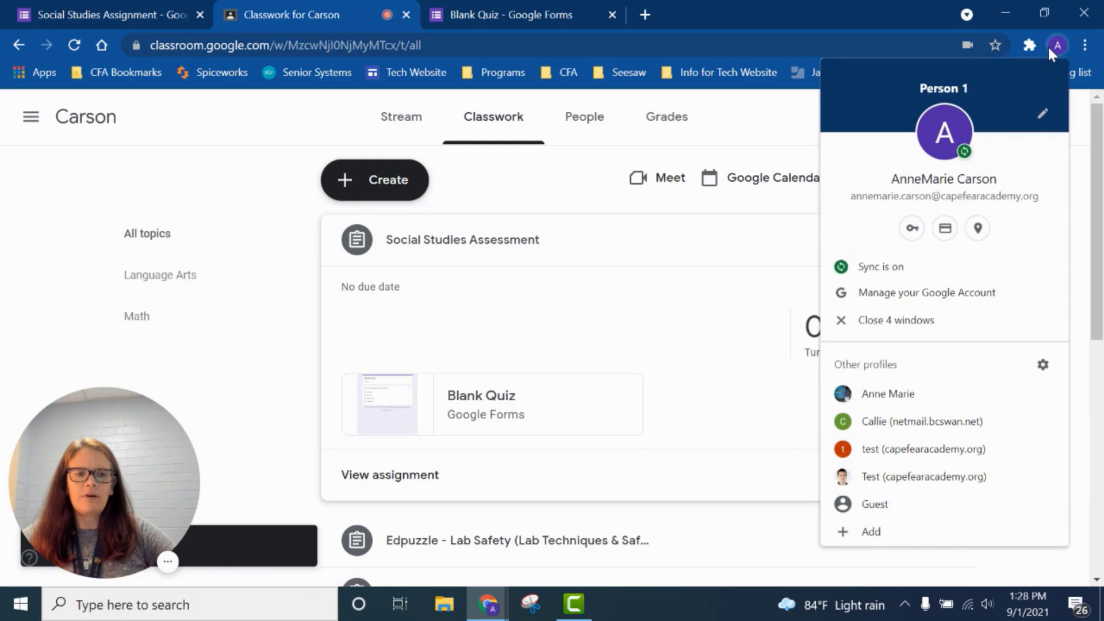
pyautogui.click(907, 441)
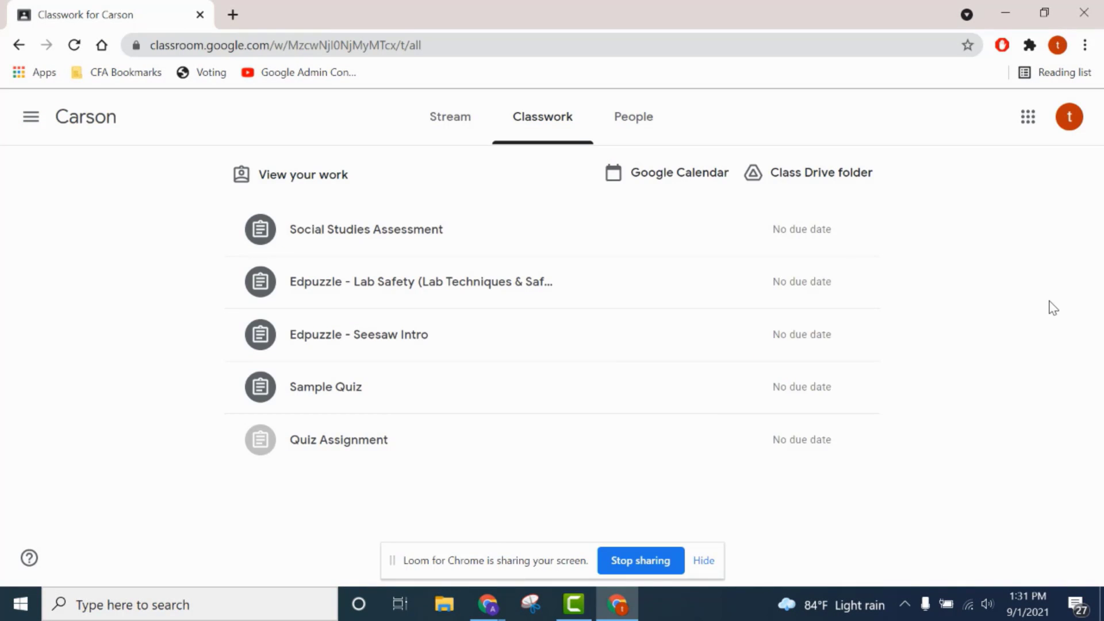
pyautogui.click(704, 560)
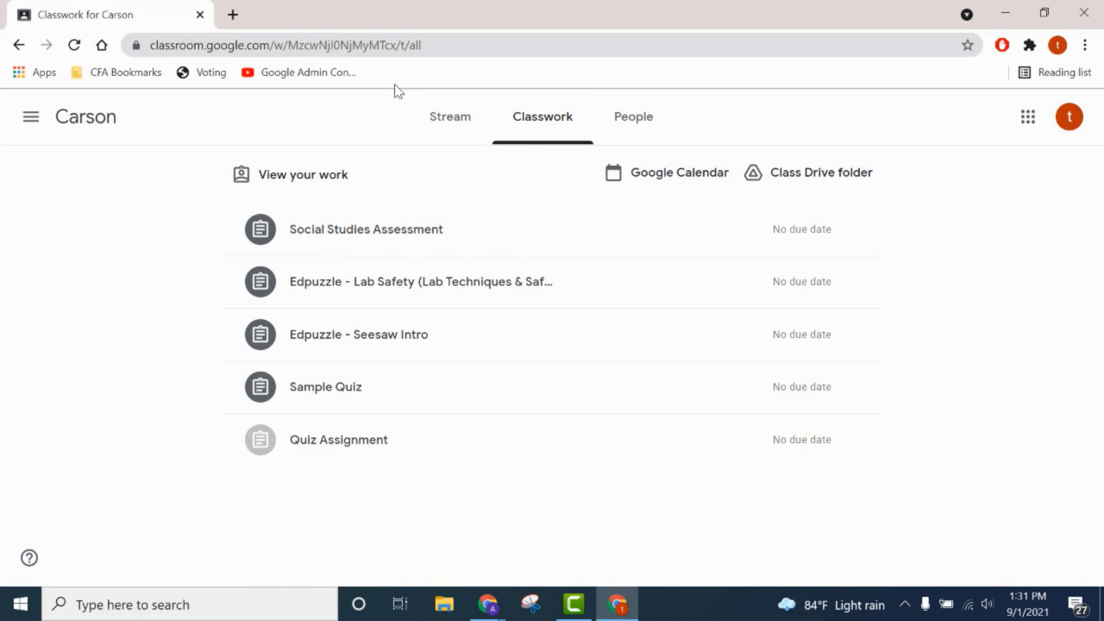
# Open the Blank Quiz from the Social Studies Assessment as the student, answer Washington DC and submit the response
pyautogui.click(374, 228)
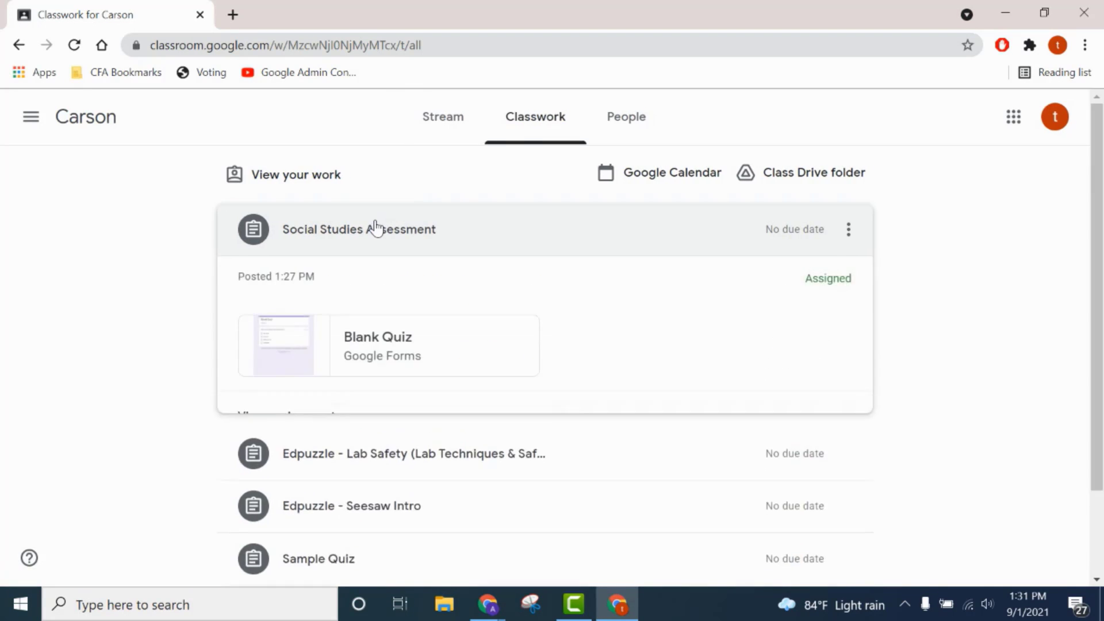
pyautogui.click(375, 339)
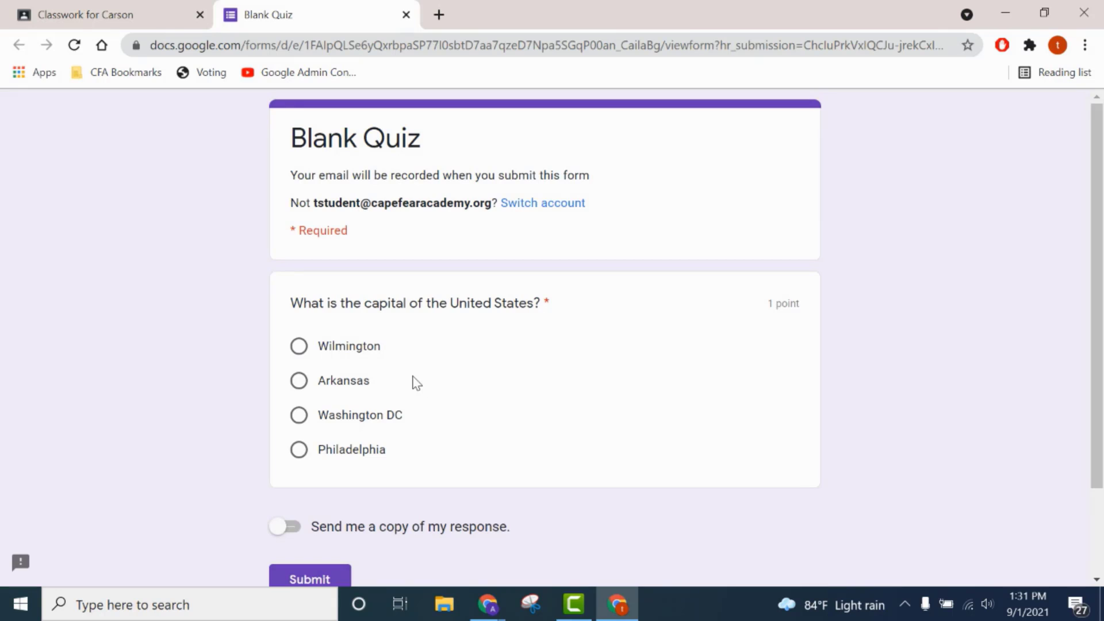
pyautogui.click(298, 416)
pyautogui.click(310, 577)
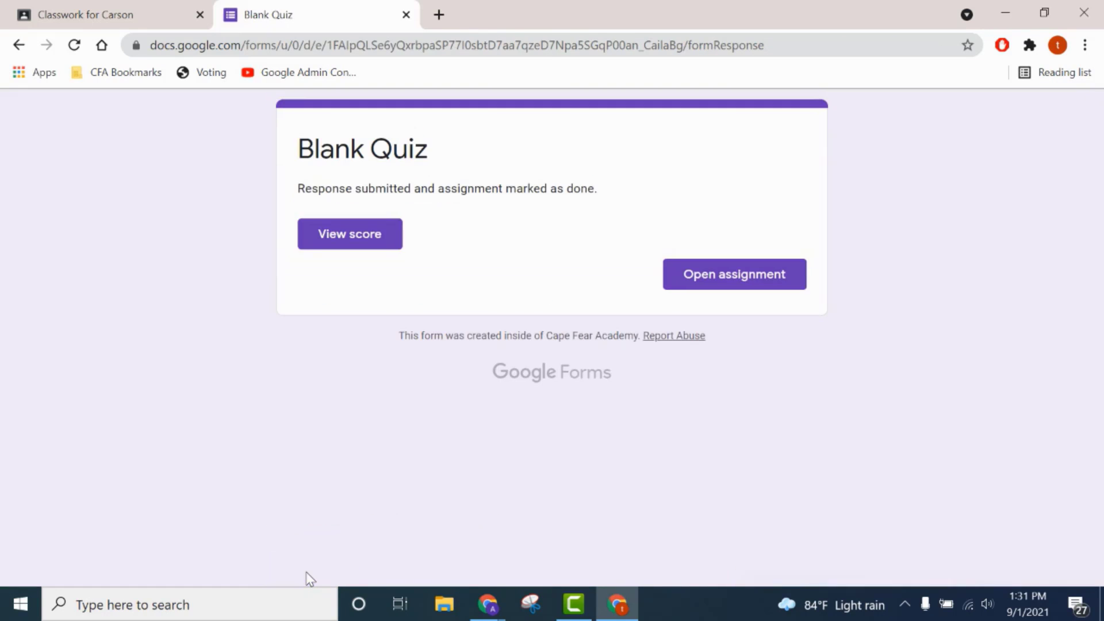
# View the score of the student's submitted quiz and examine the marked answer and its feedback
pyautogui.click(360, 239)
pyautogui.scroll(-1, 782, 313)
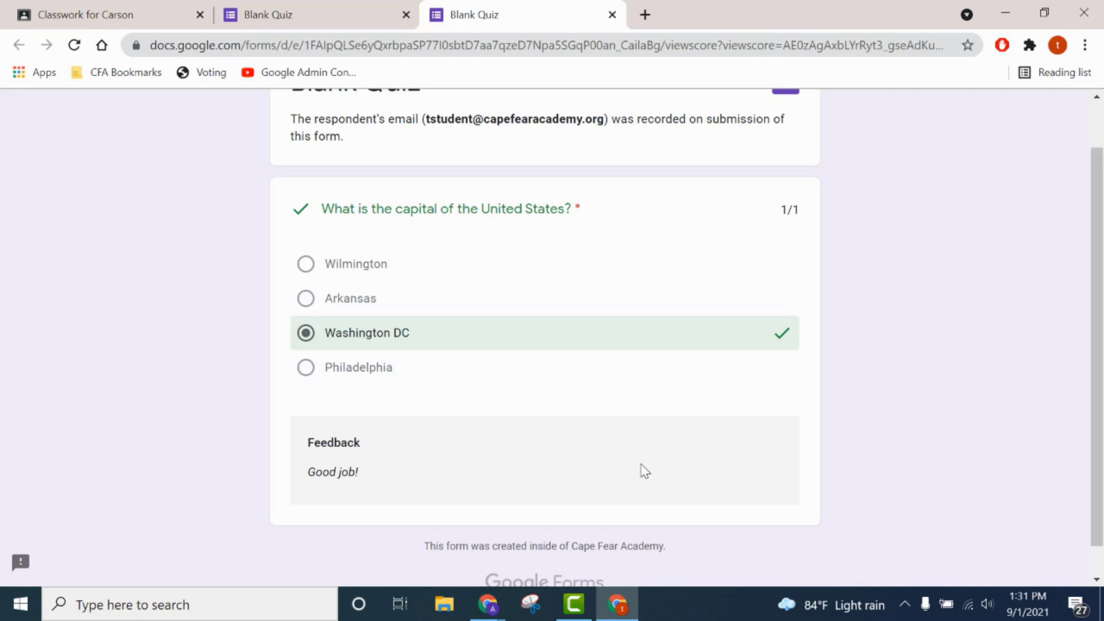
pyautogui.scroll(1, 645, 470)
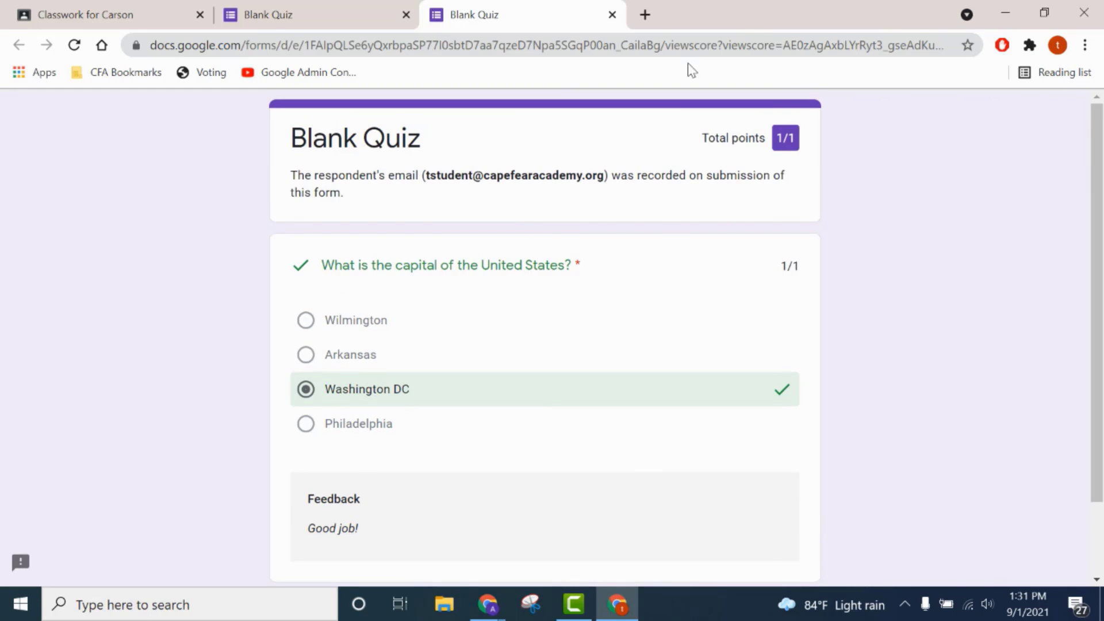
# Close the score page, open the Classroom assignment from the student's submitted quiz and return to the teacher's browser window
pyautogui.click(612, 15)
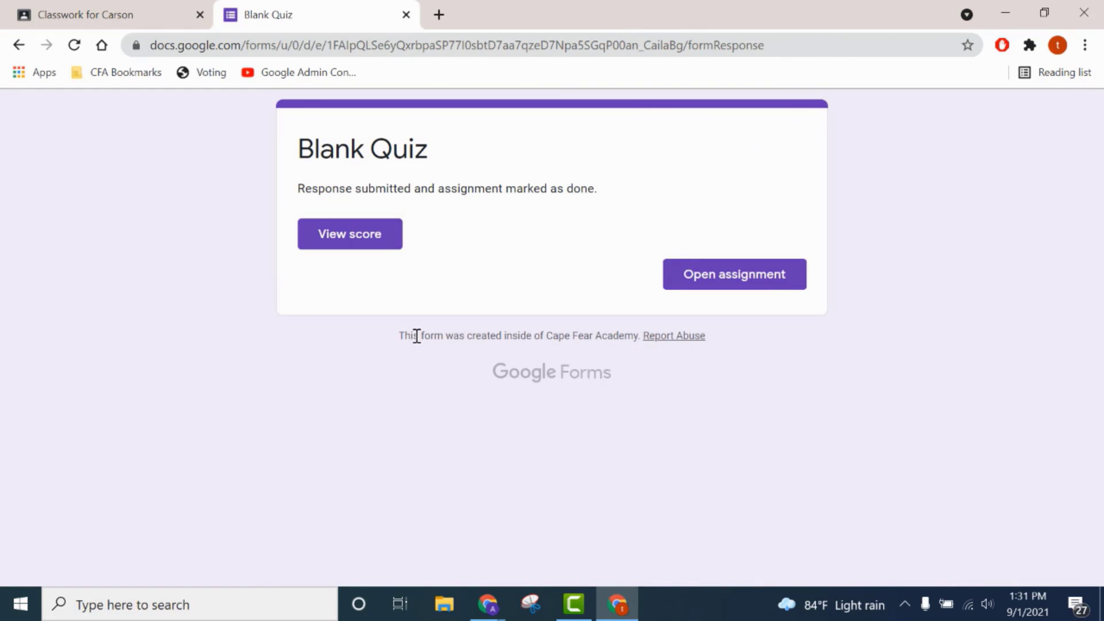
pyautogui.click(747, 271)
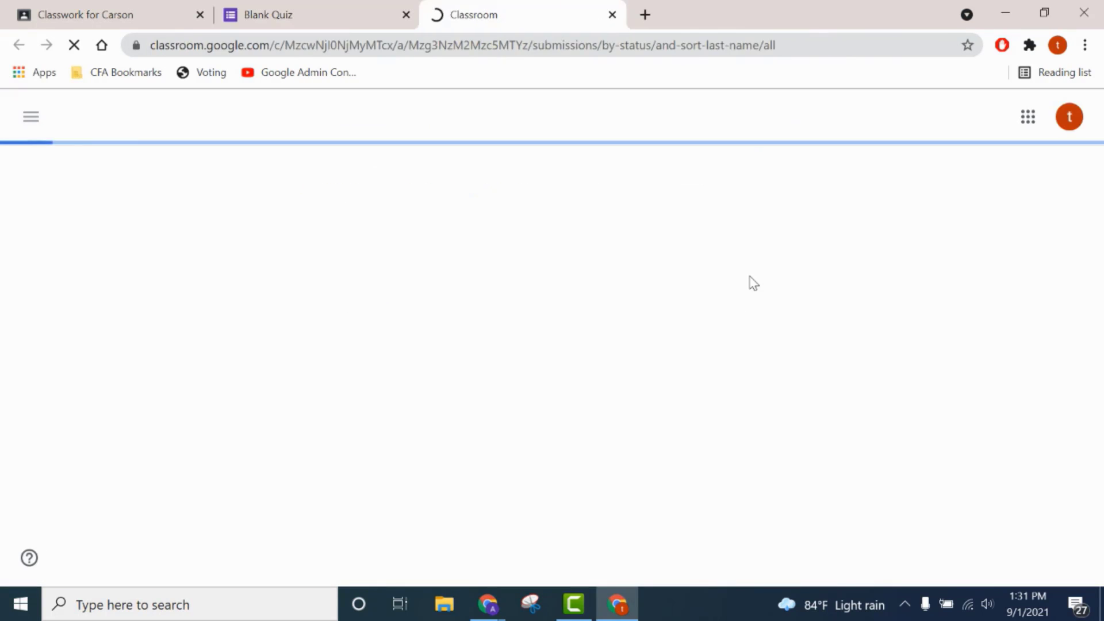
pyautogui.click(995, 3)
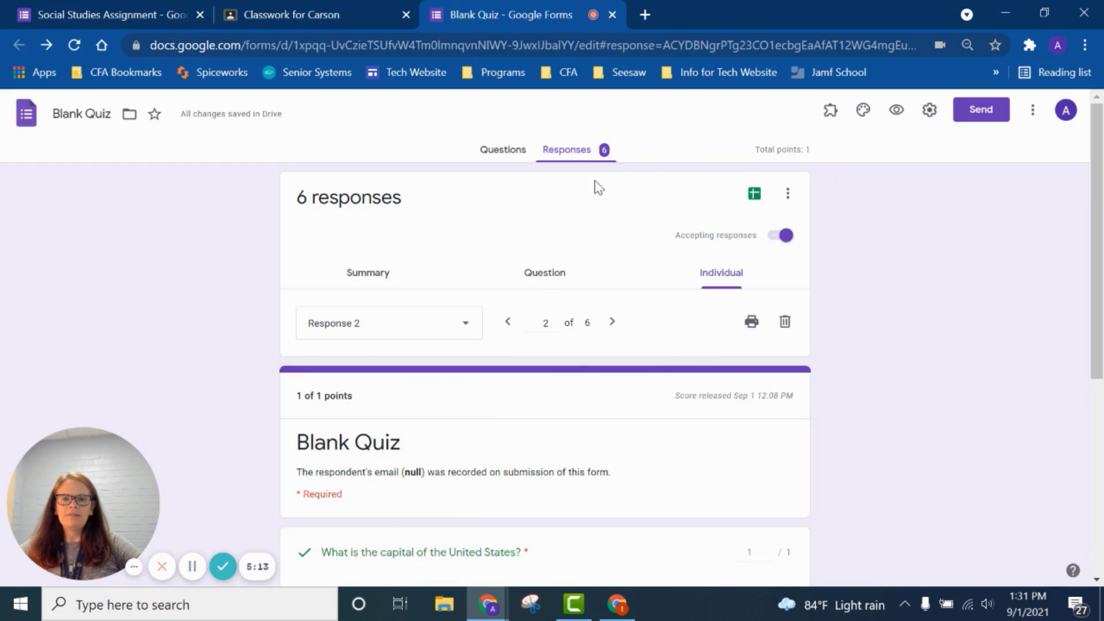
# Open the Blank Quiz from the Social Studies Assessment in the teacher's Classwork and bring it up for editing
pyautogui.click(325, 12)
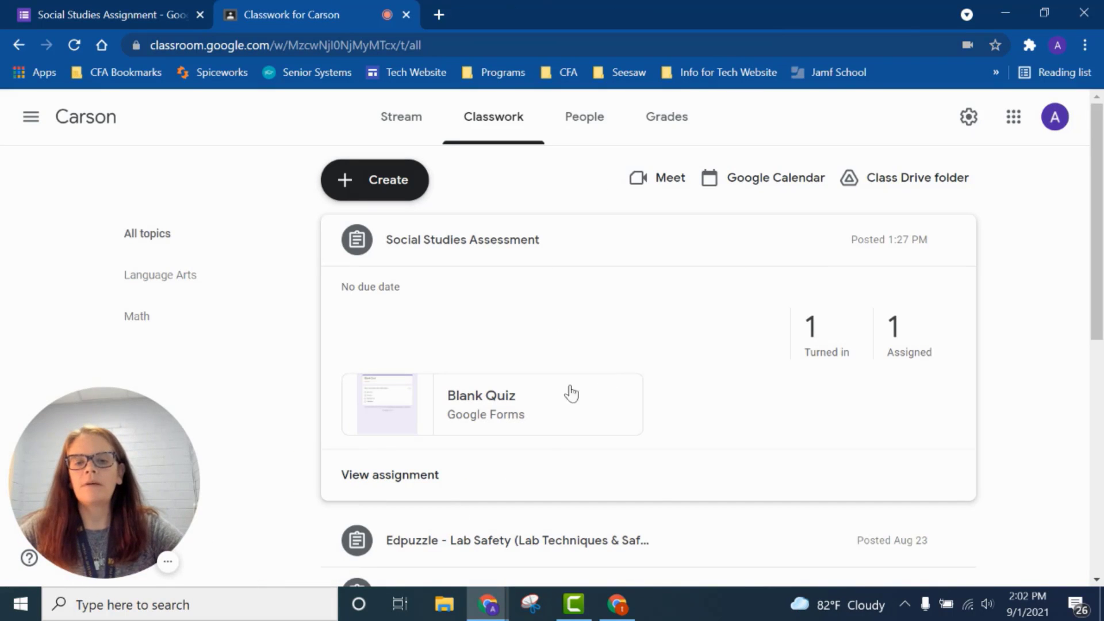
pyautogui.click(483, 415)
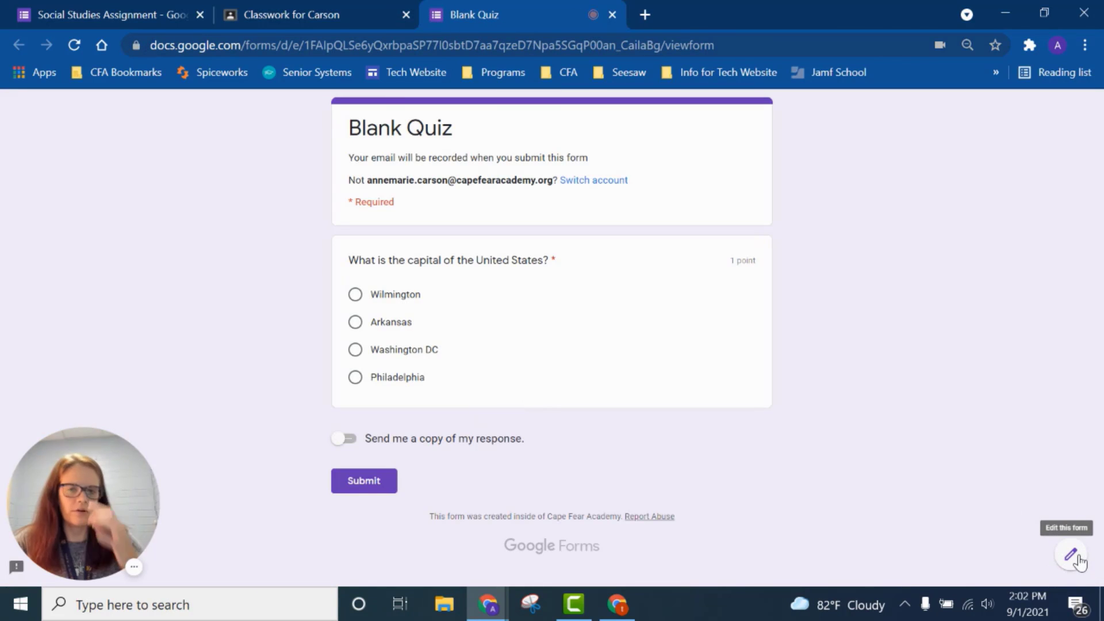
pyautogui.click(1078, 559)
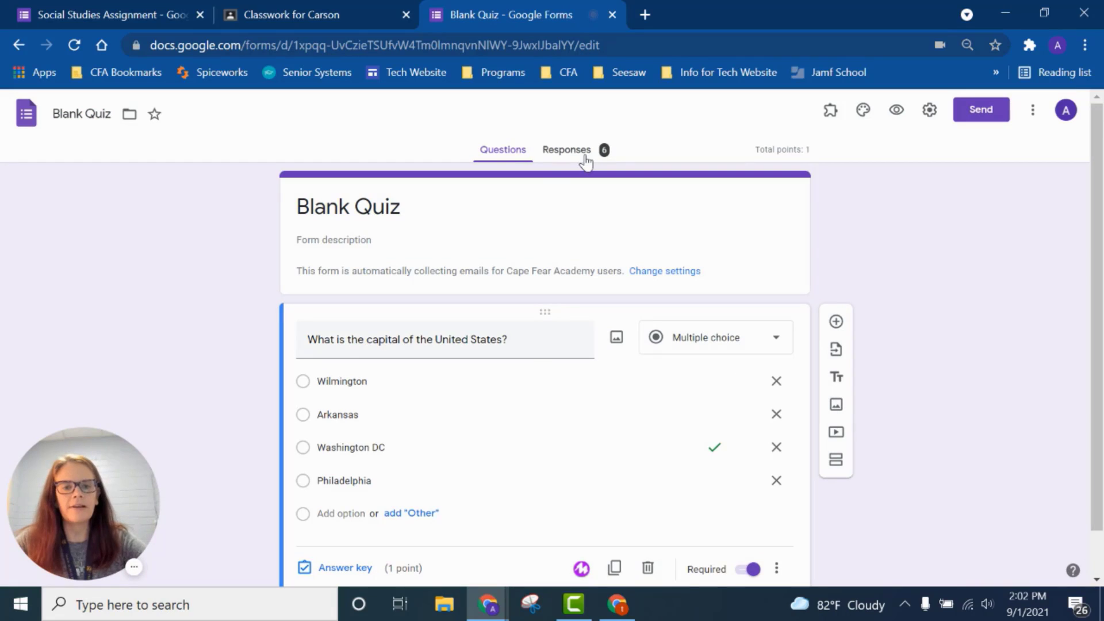
# Examine the quiz's response summary with its score distribution and student scores, and the responses grouped by question
pyautogui.click(586, 161)
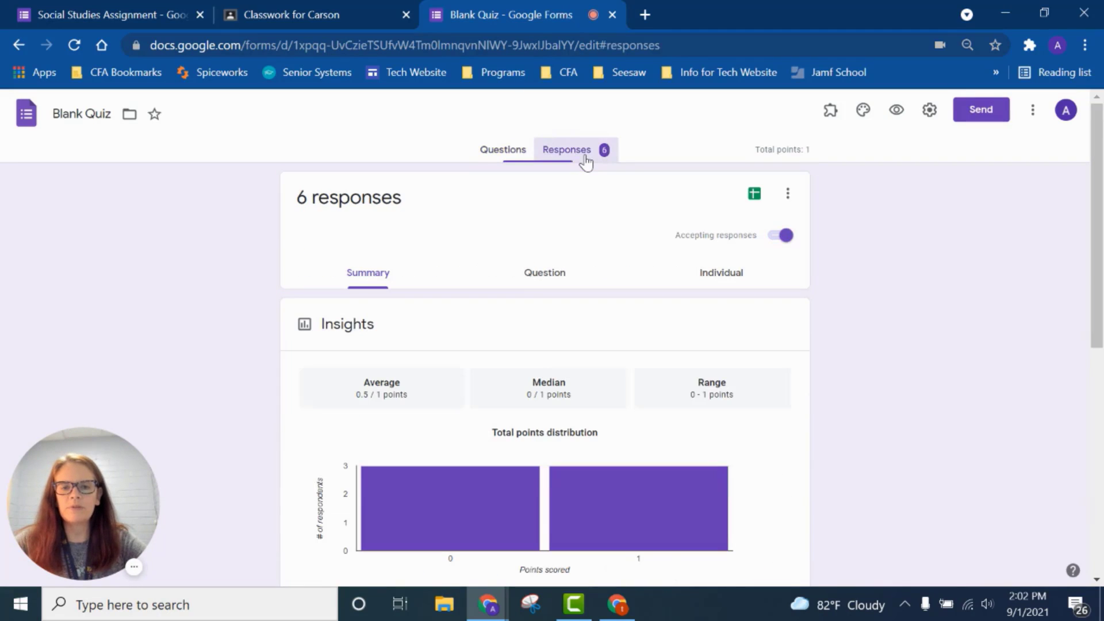
pyautogui.scroll(-1, 412, 475)
pyautogui.scroll(-2, 414, 485)
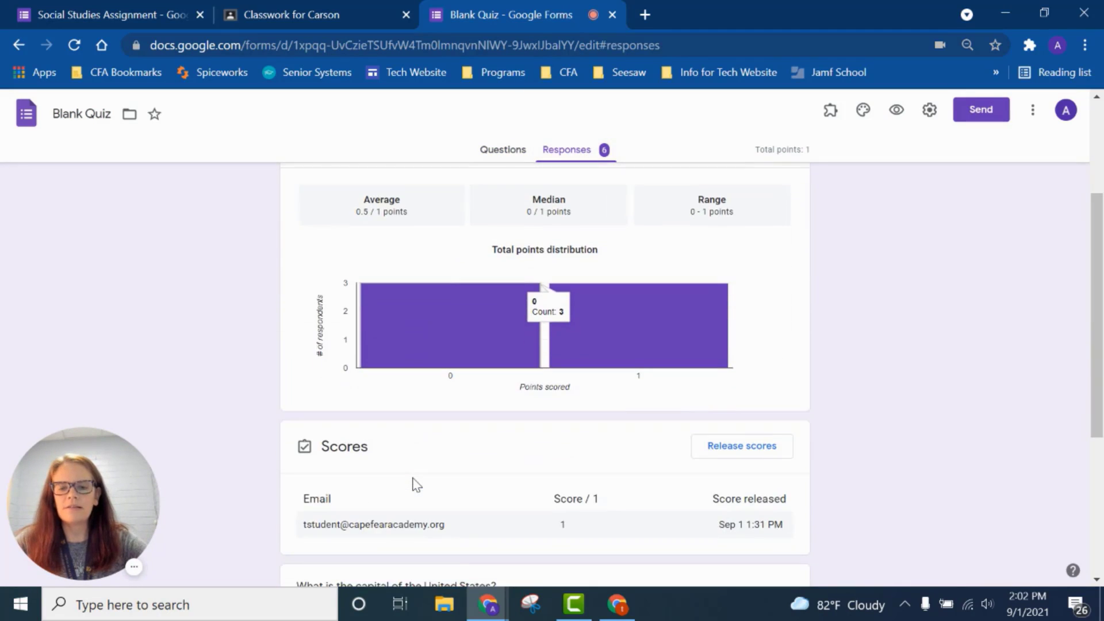
pyautogui.scroll(3, 414, 485)
pyautogui.click(547, 238)
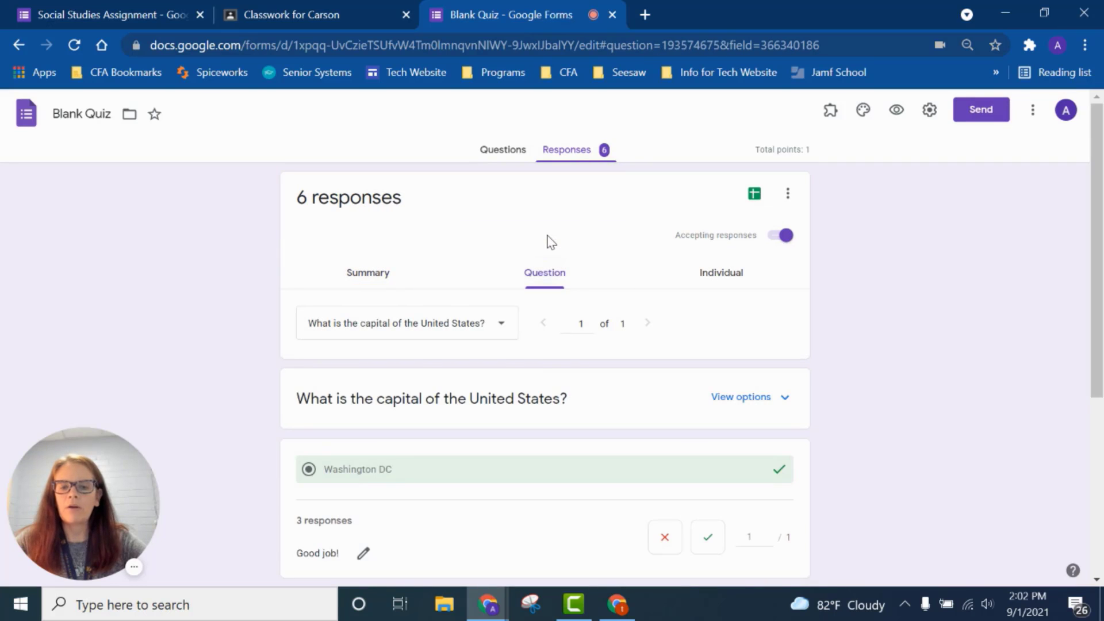
# Examine the individual quiz responses, view all responses in the linked spreadsheet and return to the form
pyautogui.click(733, 291)
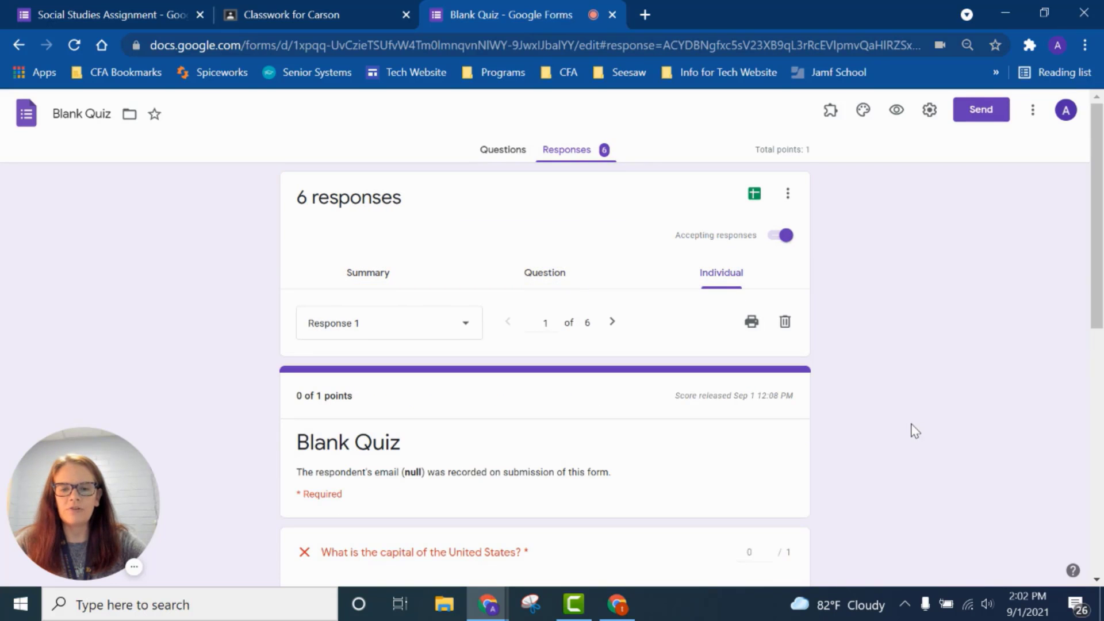
pyautogui.scroll(-2, 911, 431)
pyautogui.scroll(2, 911, 431)
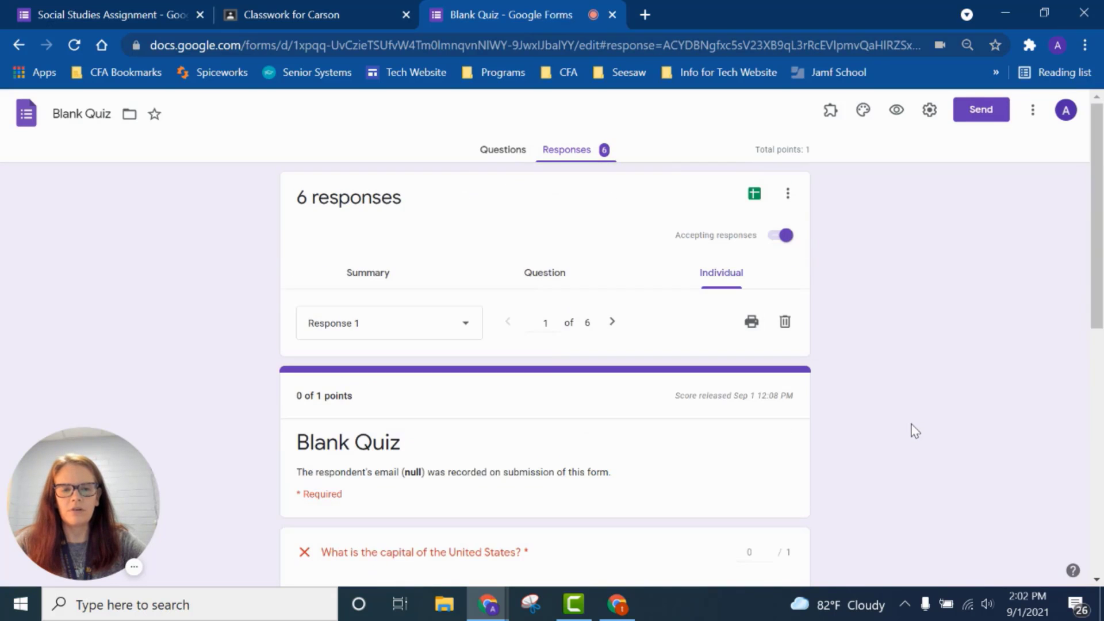
pyautogui.click(754, 195)
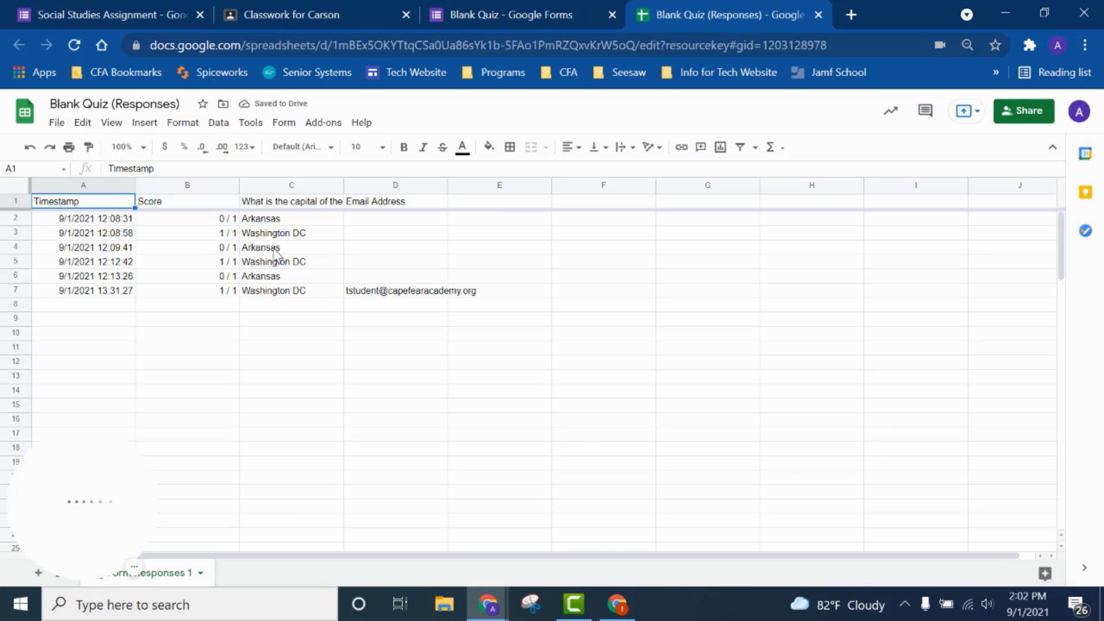
pyautogui.click(817, 14)
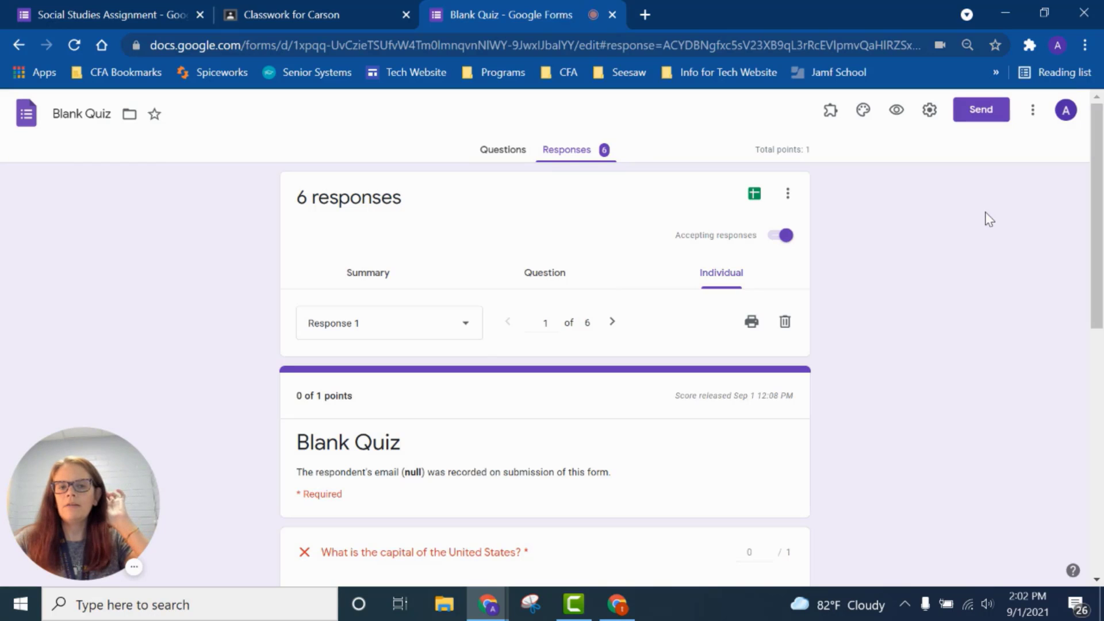
# Look at the quiz's theme options and preview the form as a respondent, closing both
pyautogui.click(862, 115)
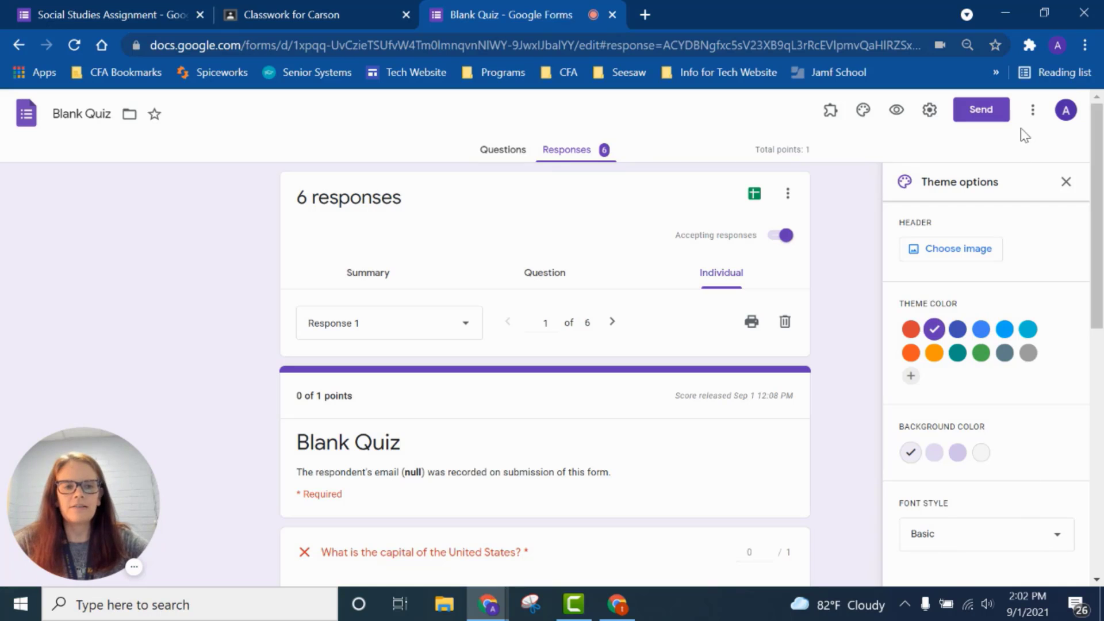
pyautogui.click(1066, 181)
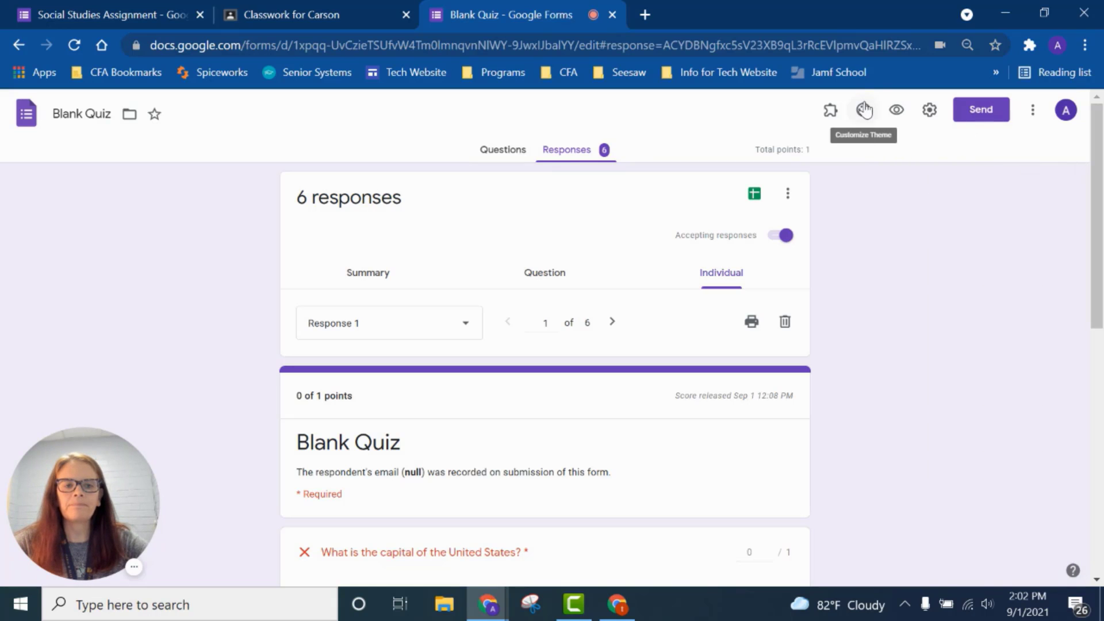
pyautogui.click(896, 110)
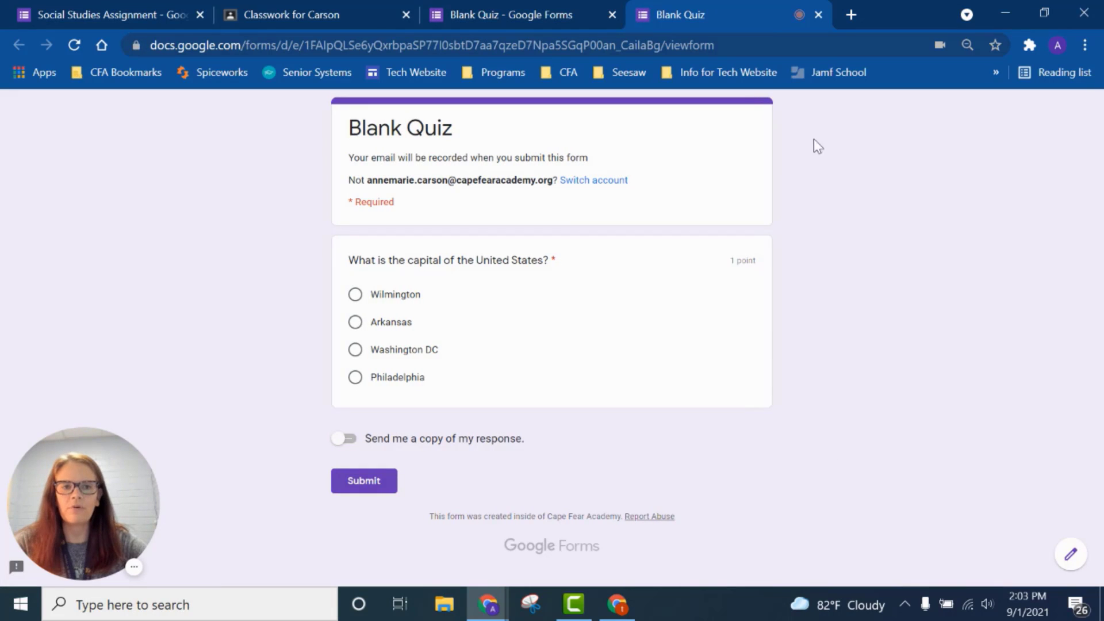
pyautogui.click(819, 15)
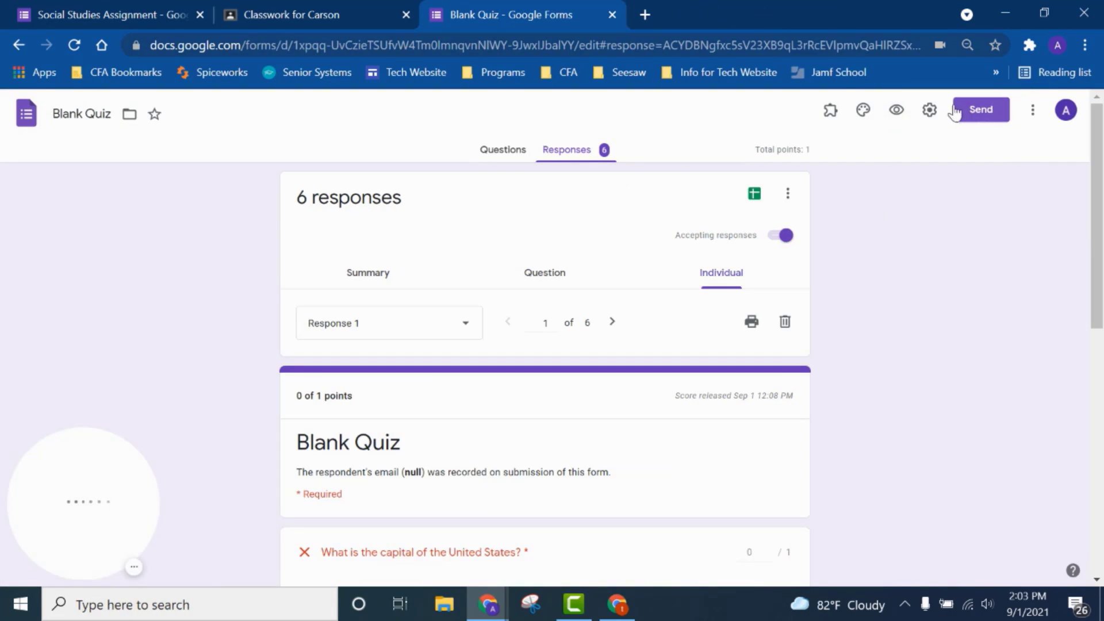
# Review the quiz's general, presentation and quiz settings, including locked mode, grade release and what respondents can see, and save them
pyautogui.click(928, 111)
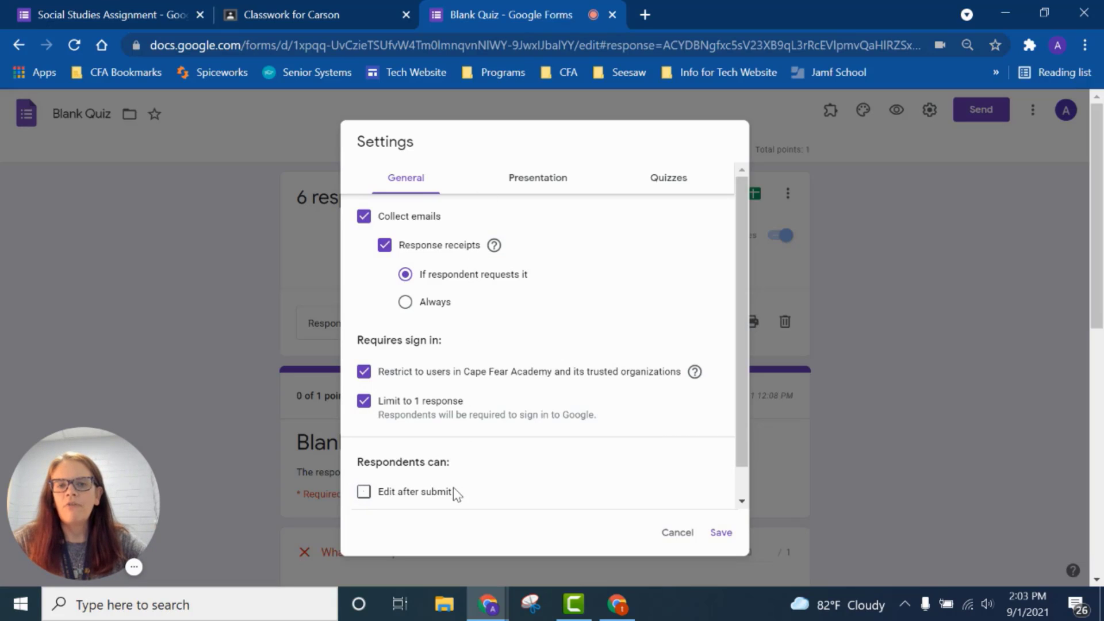
pyautogui.click(542, 171)
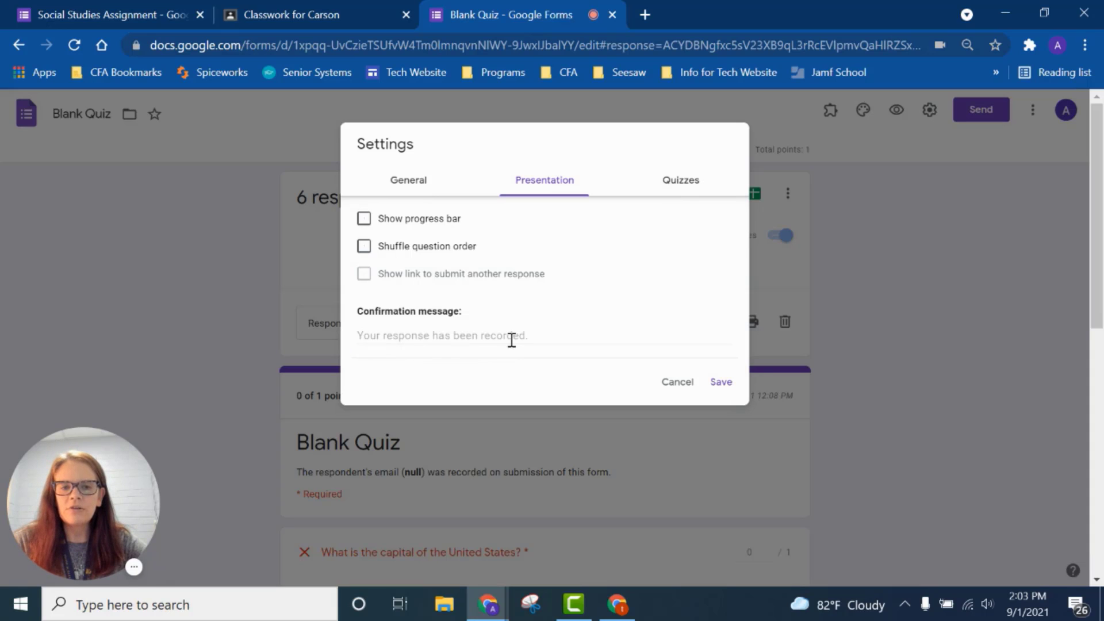
pyautogui.click(682, 183)
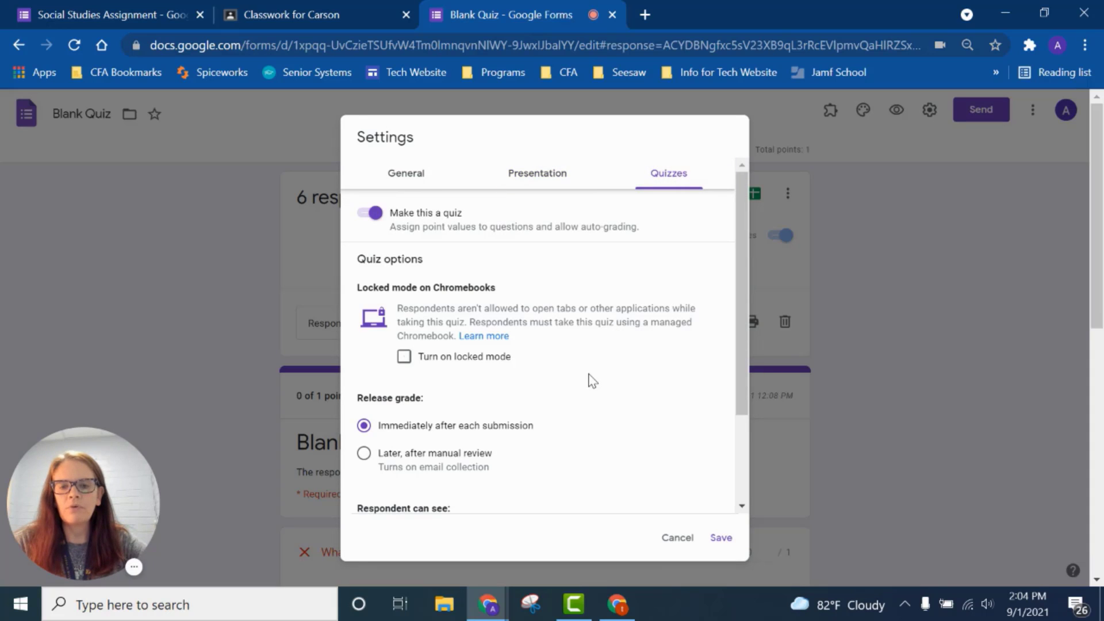
pyautogui.scroll(-1, 592, 381)
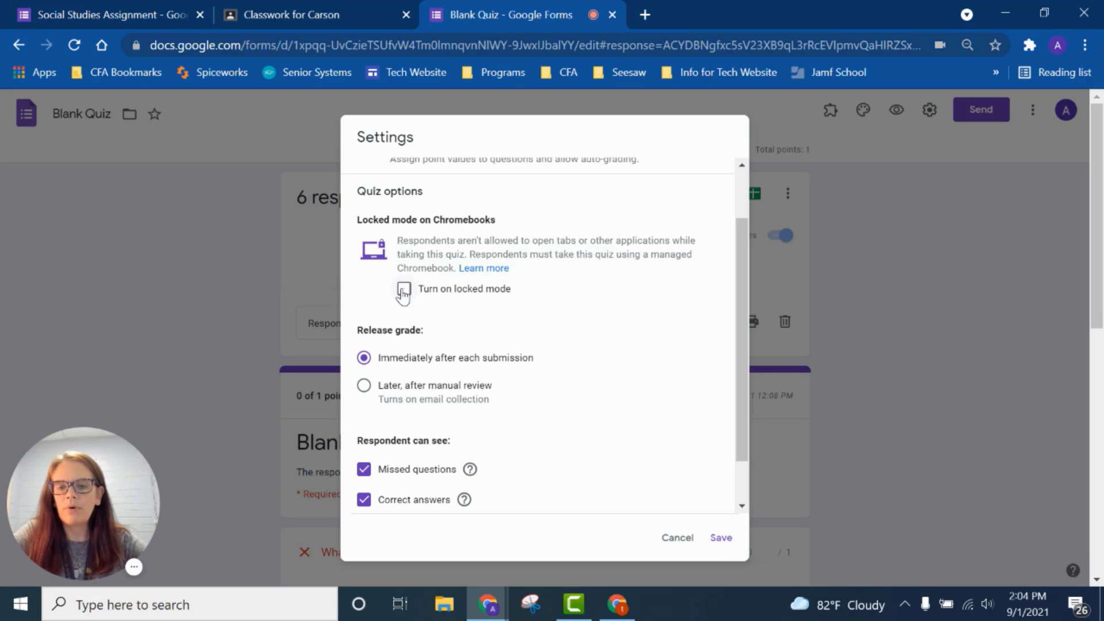
pyautogui.scroll(-1, 533, 416)
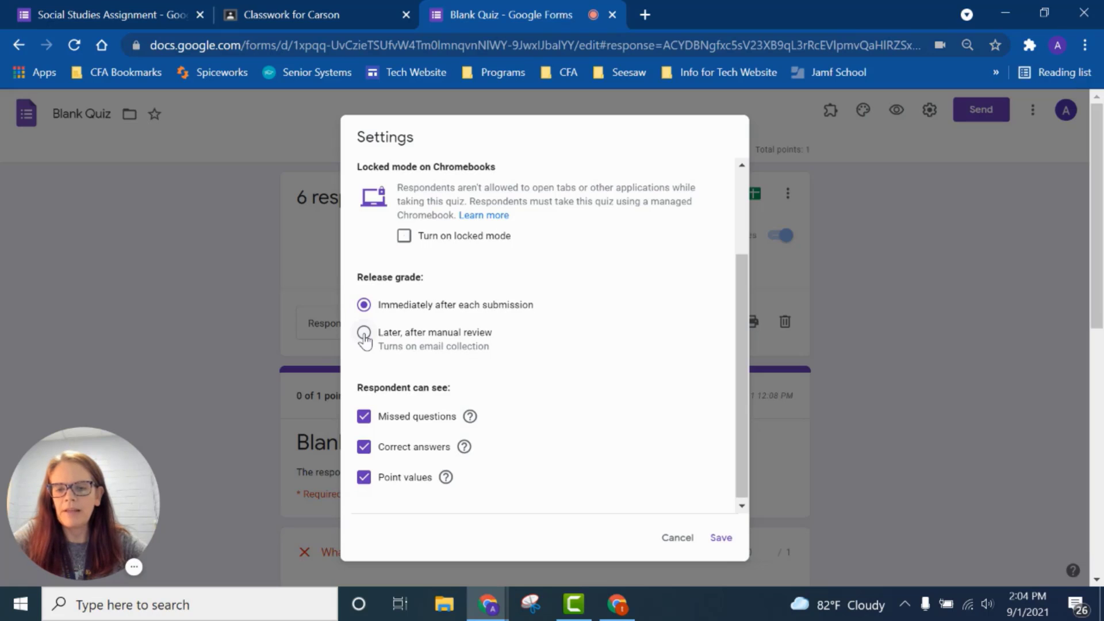
pyautogui.scroll(-1, 553, 402)
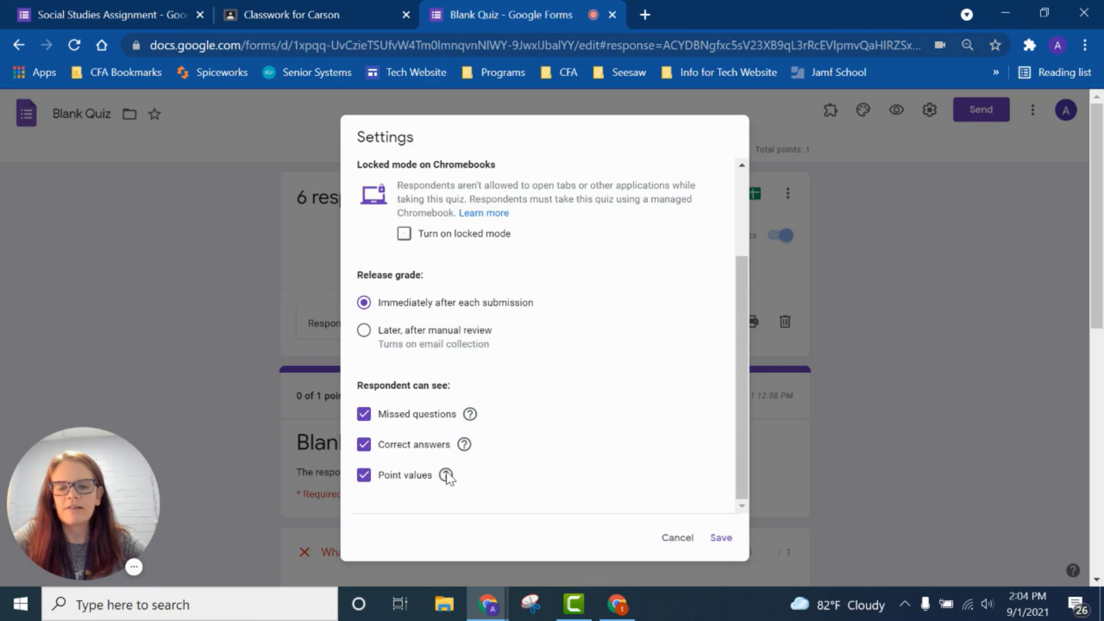
pyautogui.scroll(3, 621, 412)
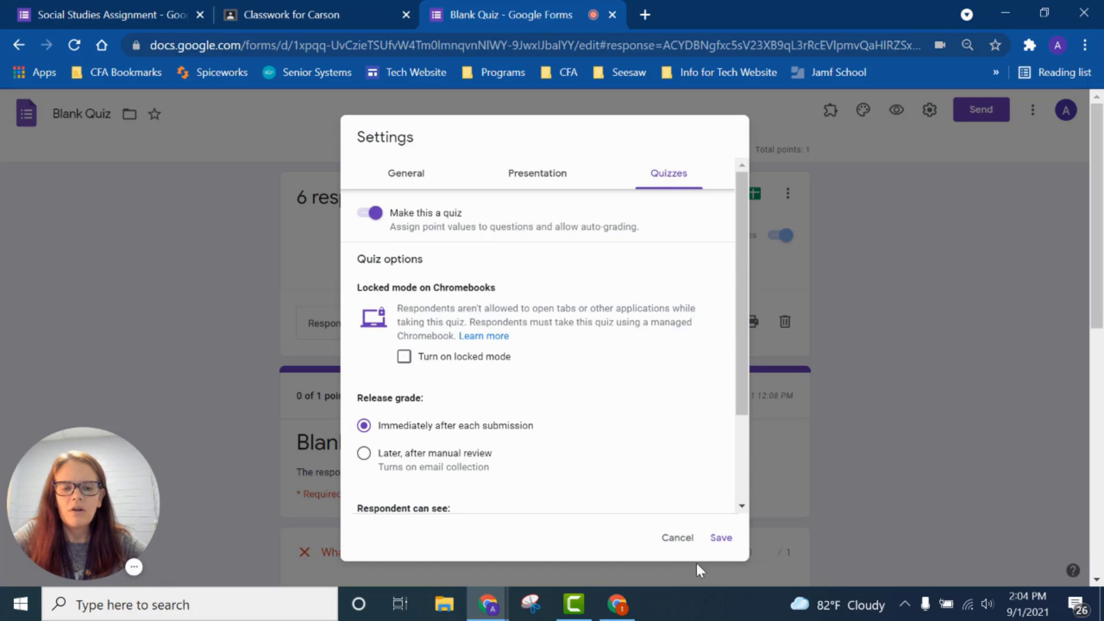
pyautogui.click(729, 543)
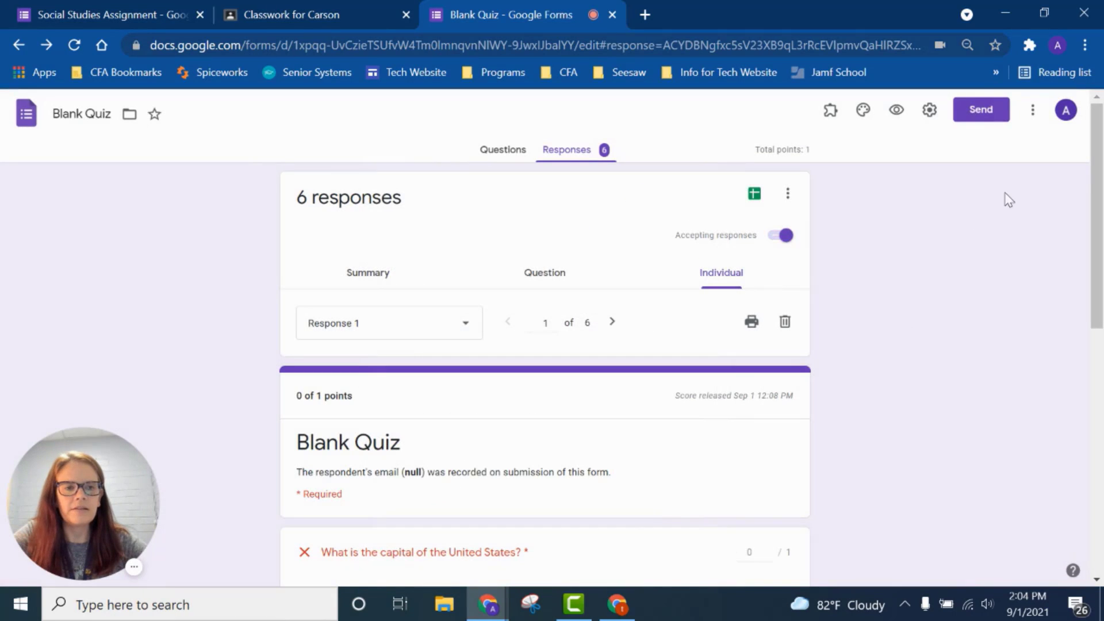
# Look through the quiz's email, link and embed sharing options, shortening the link URL, and close the dialog without sending
pyautogui.click(993, 107)
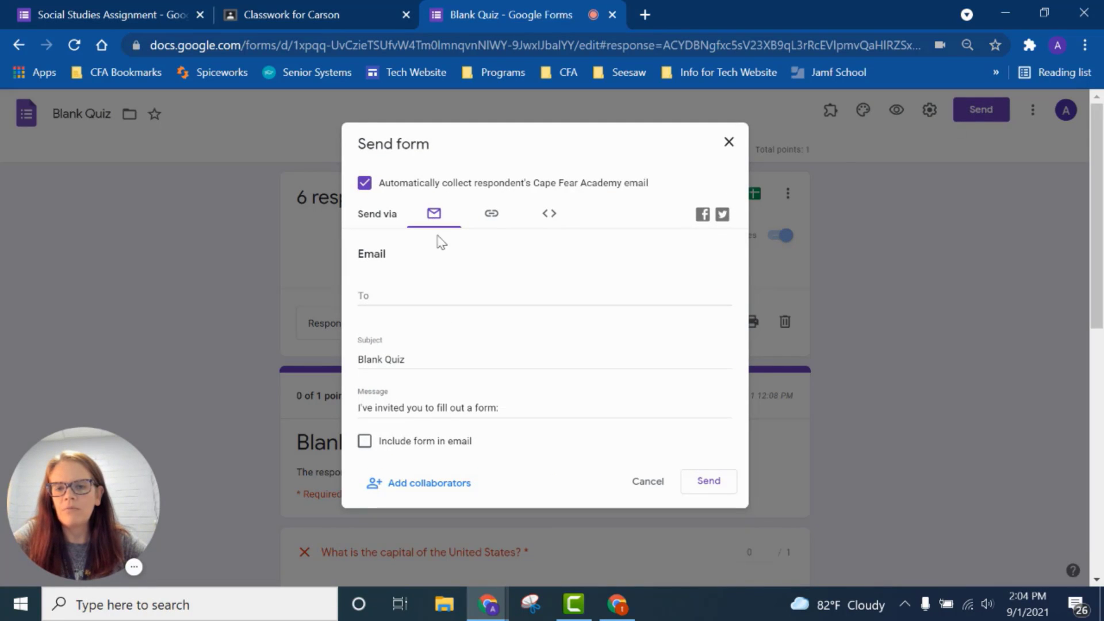
pyautogui.click(492, 214)
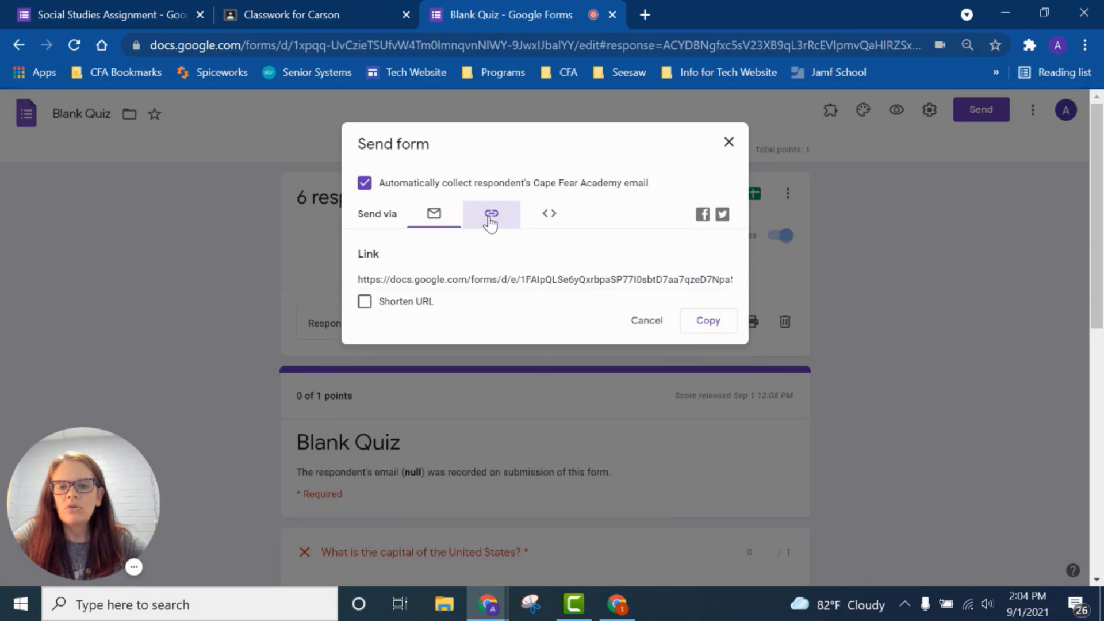
pyautogui.click(365, 302)
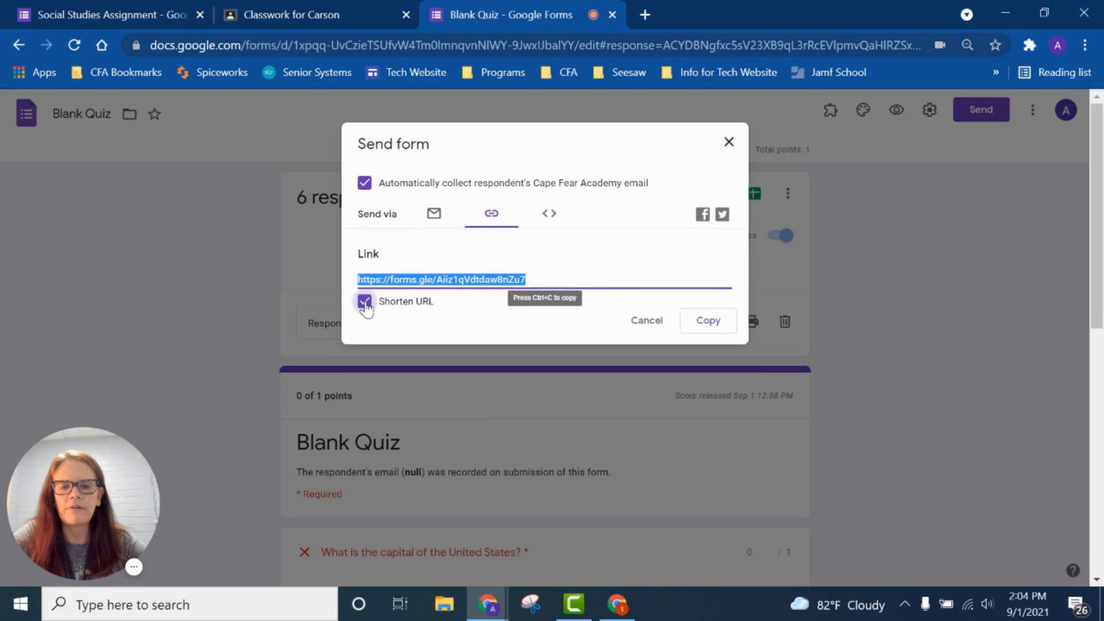
pyautogui.click(549, 218)
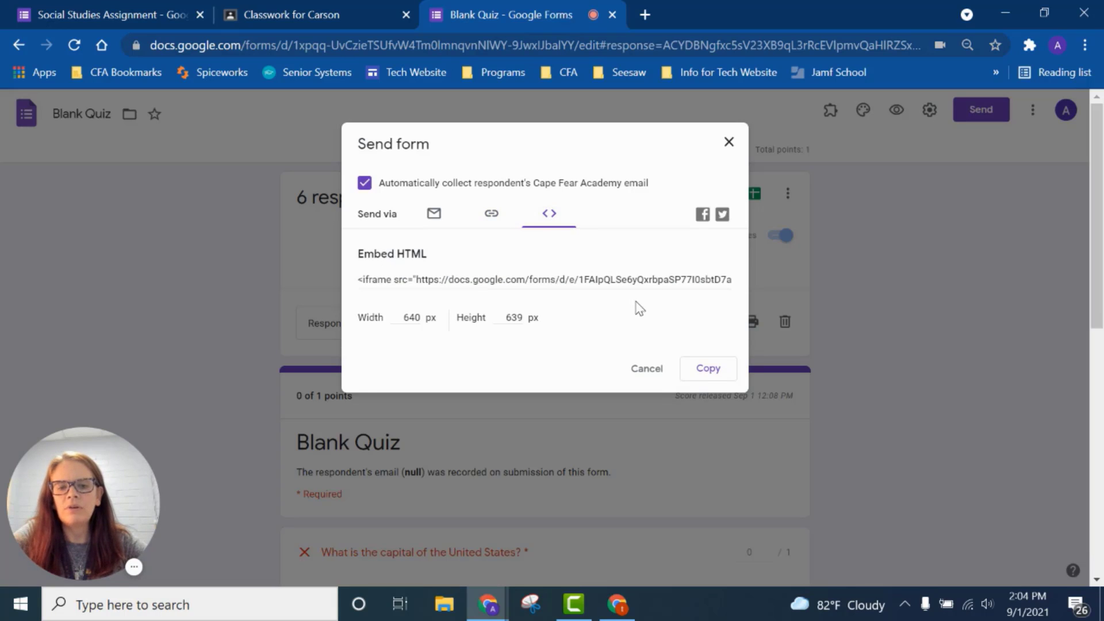
pyautogui.click(728, 143)
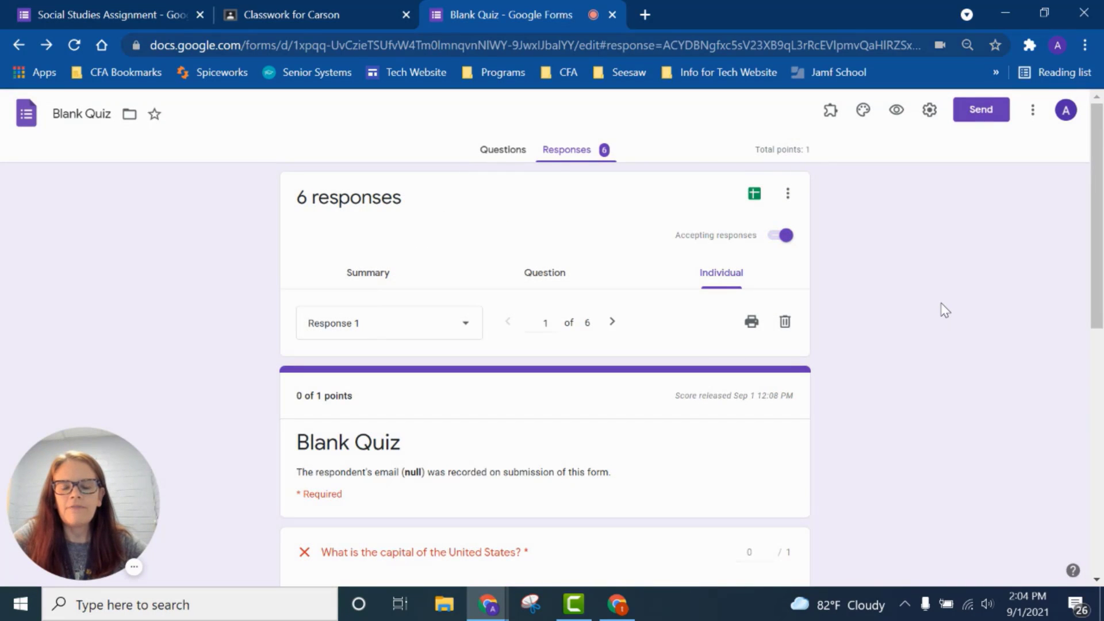